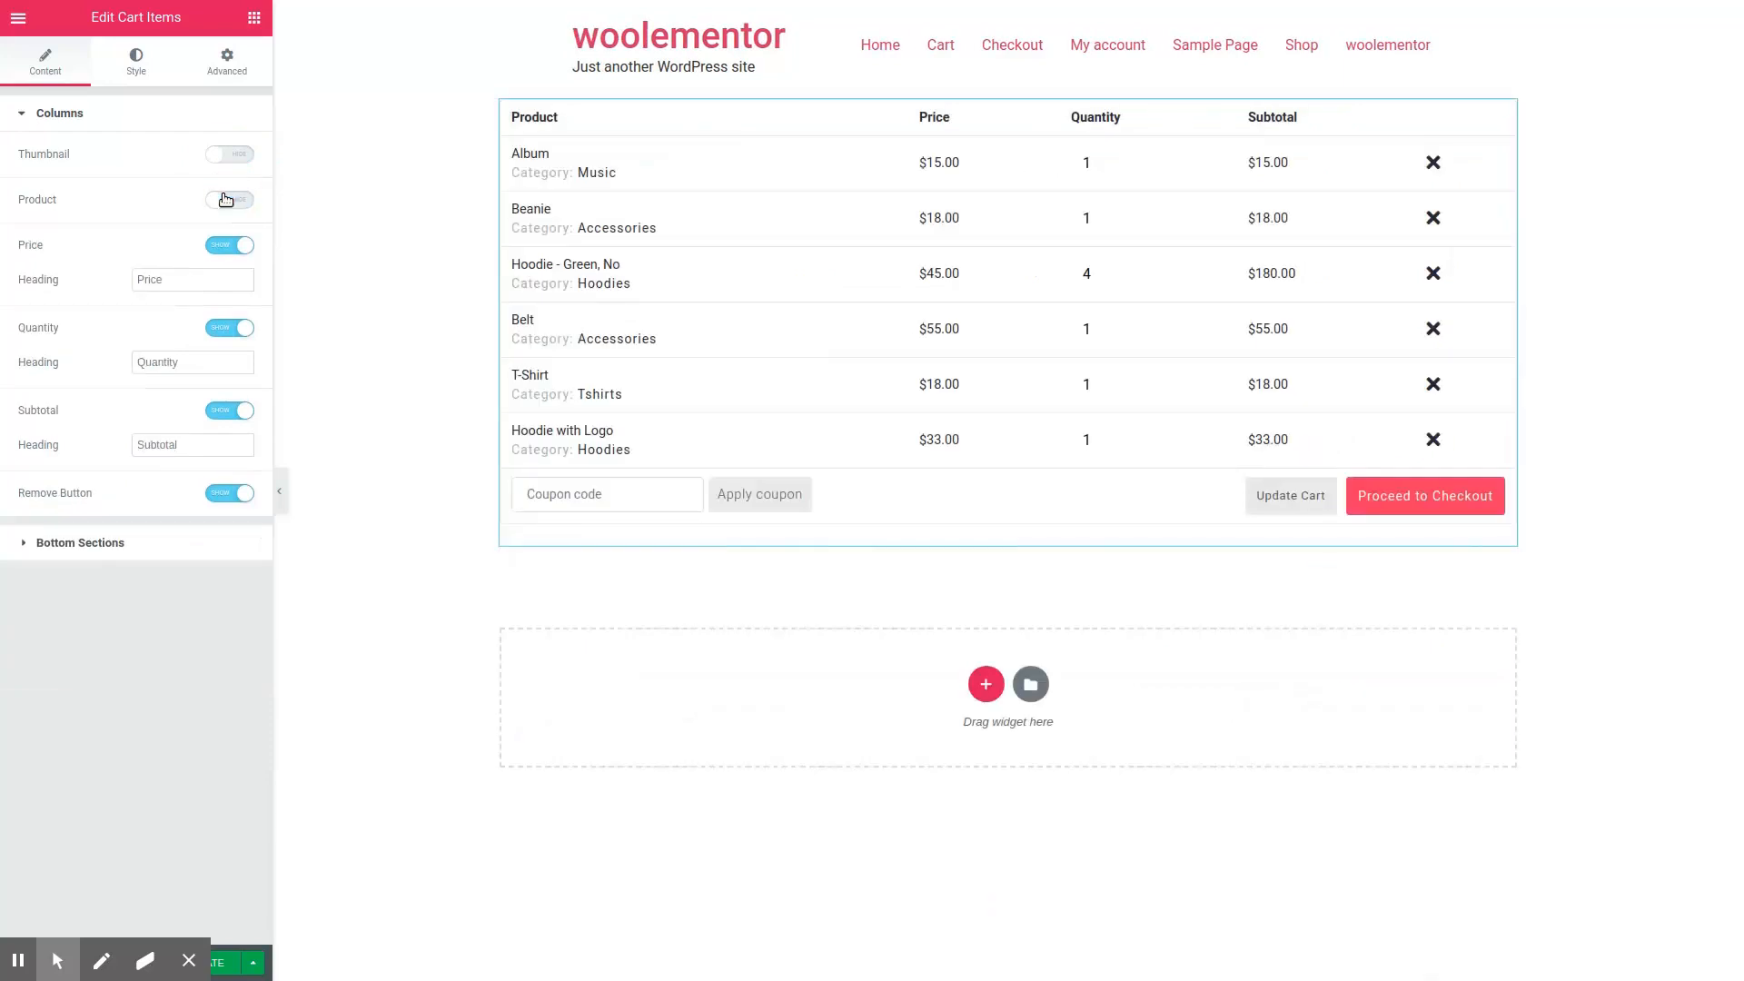
Step: Show the Product and Thumbnail columns of the cart table, with the product column's heading set to "Product title"
click(228, 200)
click(213, 236)
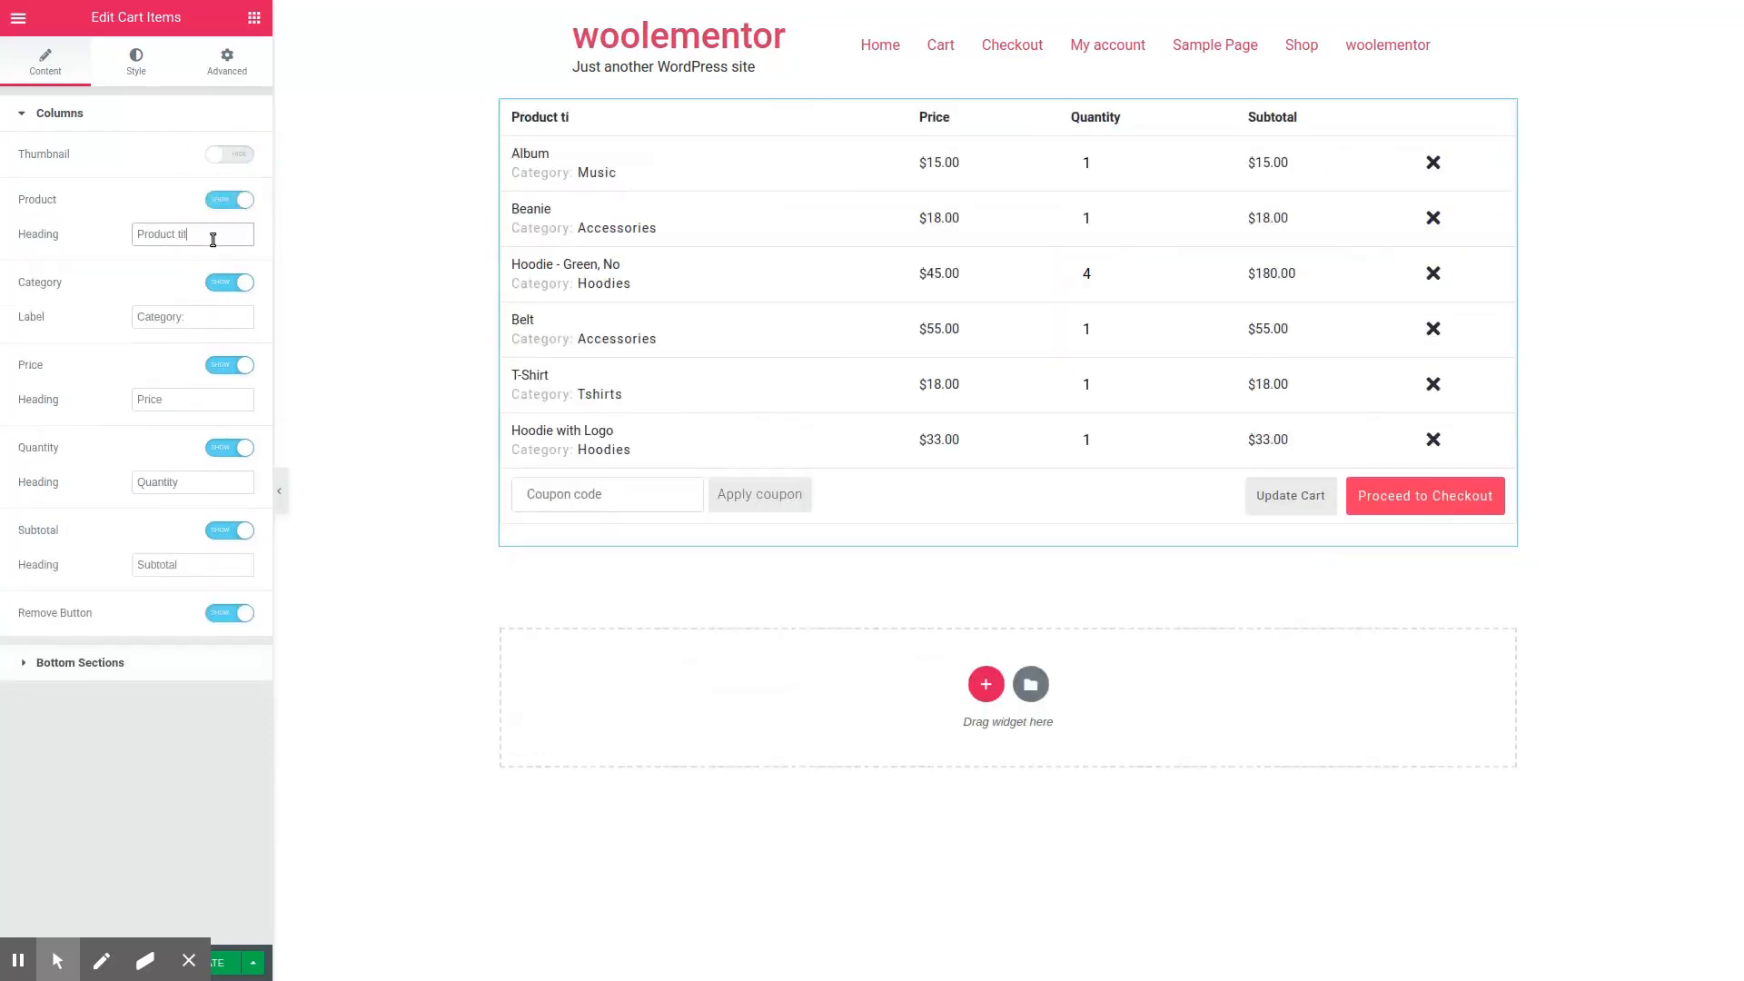
click(247, 158)
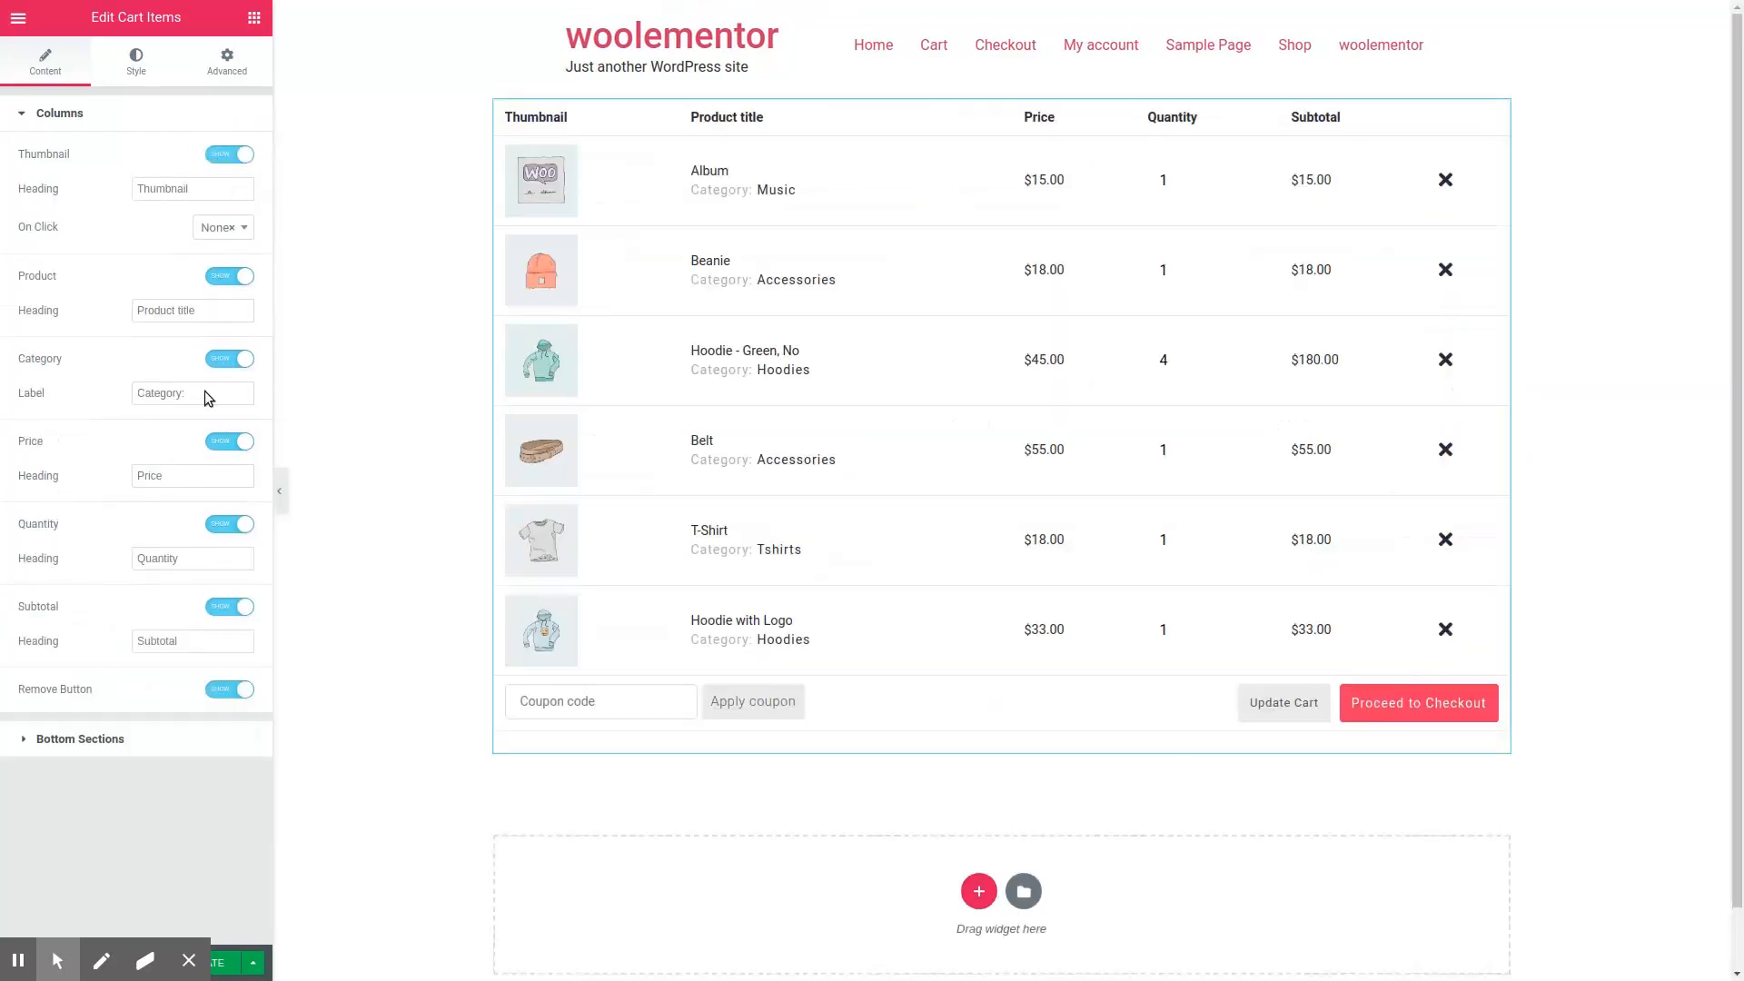
Step: Try removing "Checkout" from the Proceed to Checkout button text in the bottom sections, and undo the deletion
click(184, 745)
drag(241, 440, 194, 436)
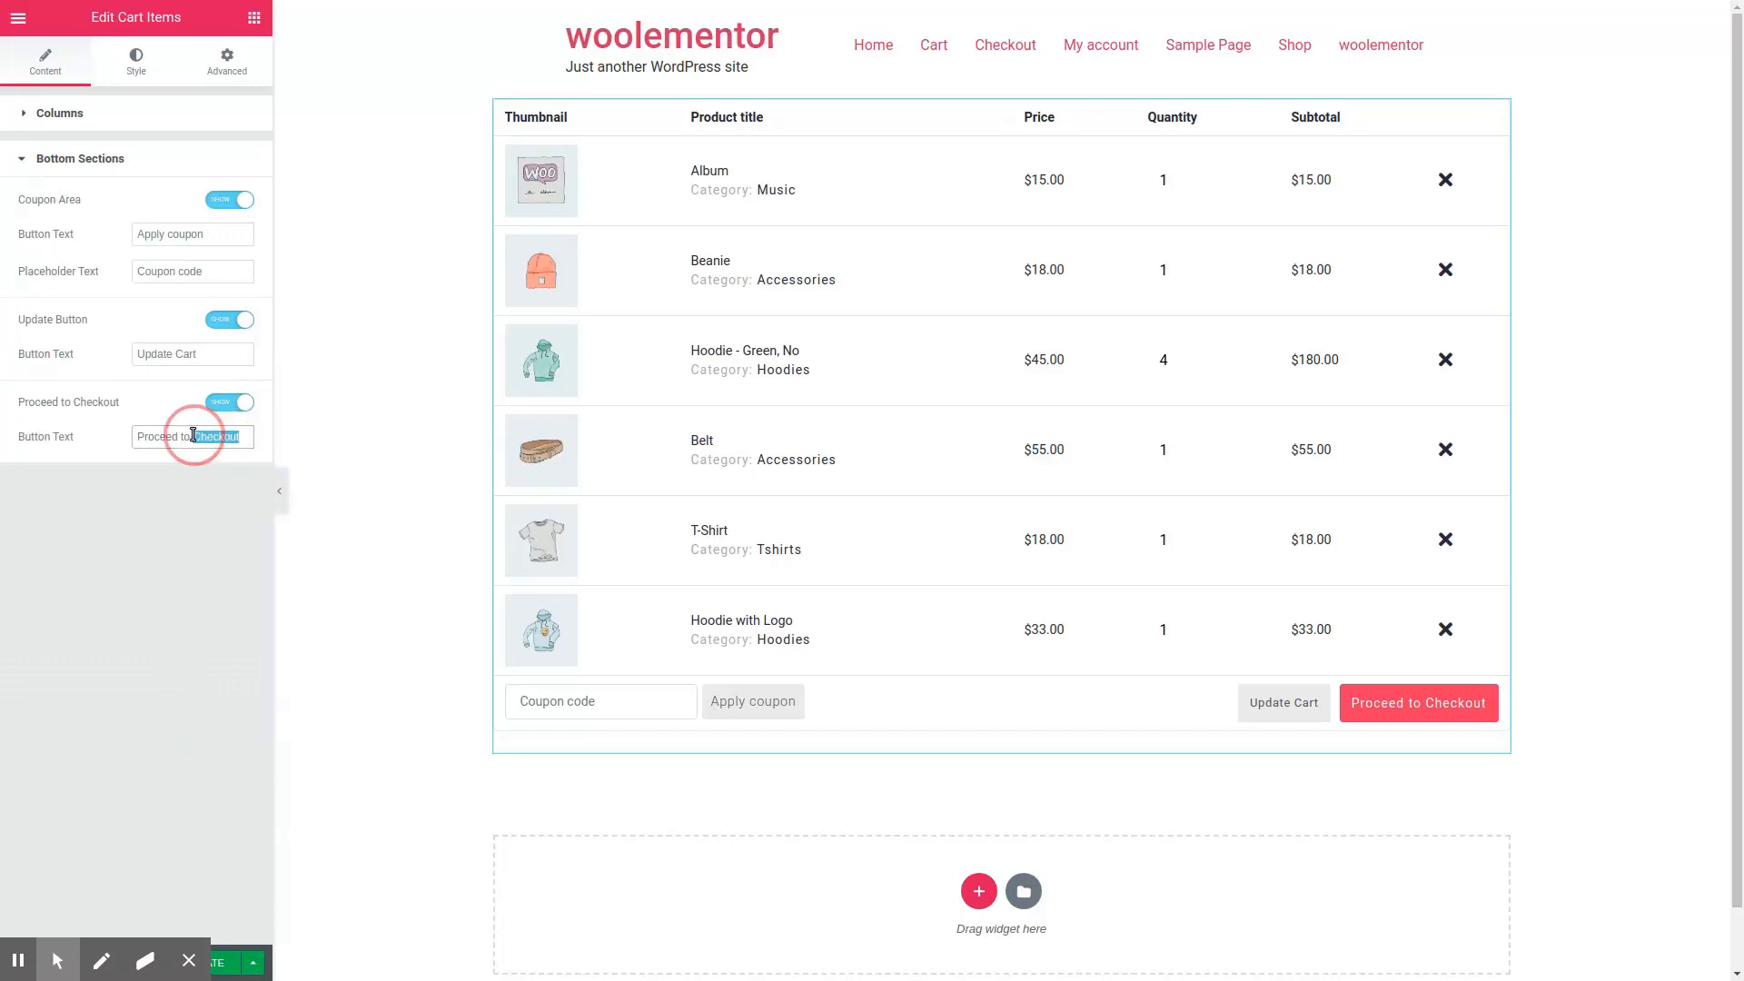
key(BackSpace)
key(ctrl+z)
Step: Try a linear gradient background on the cart table with blue as the first color and an angle of 70
click(136, 59)
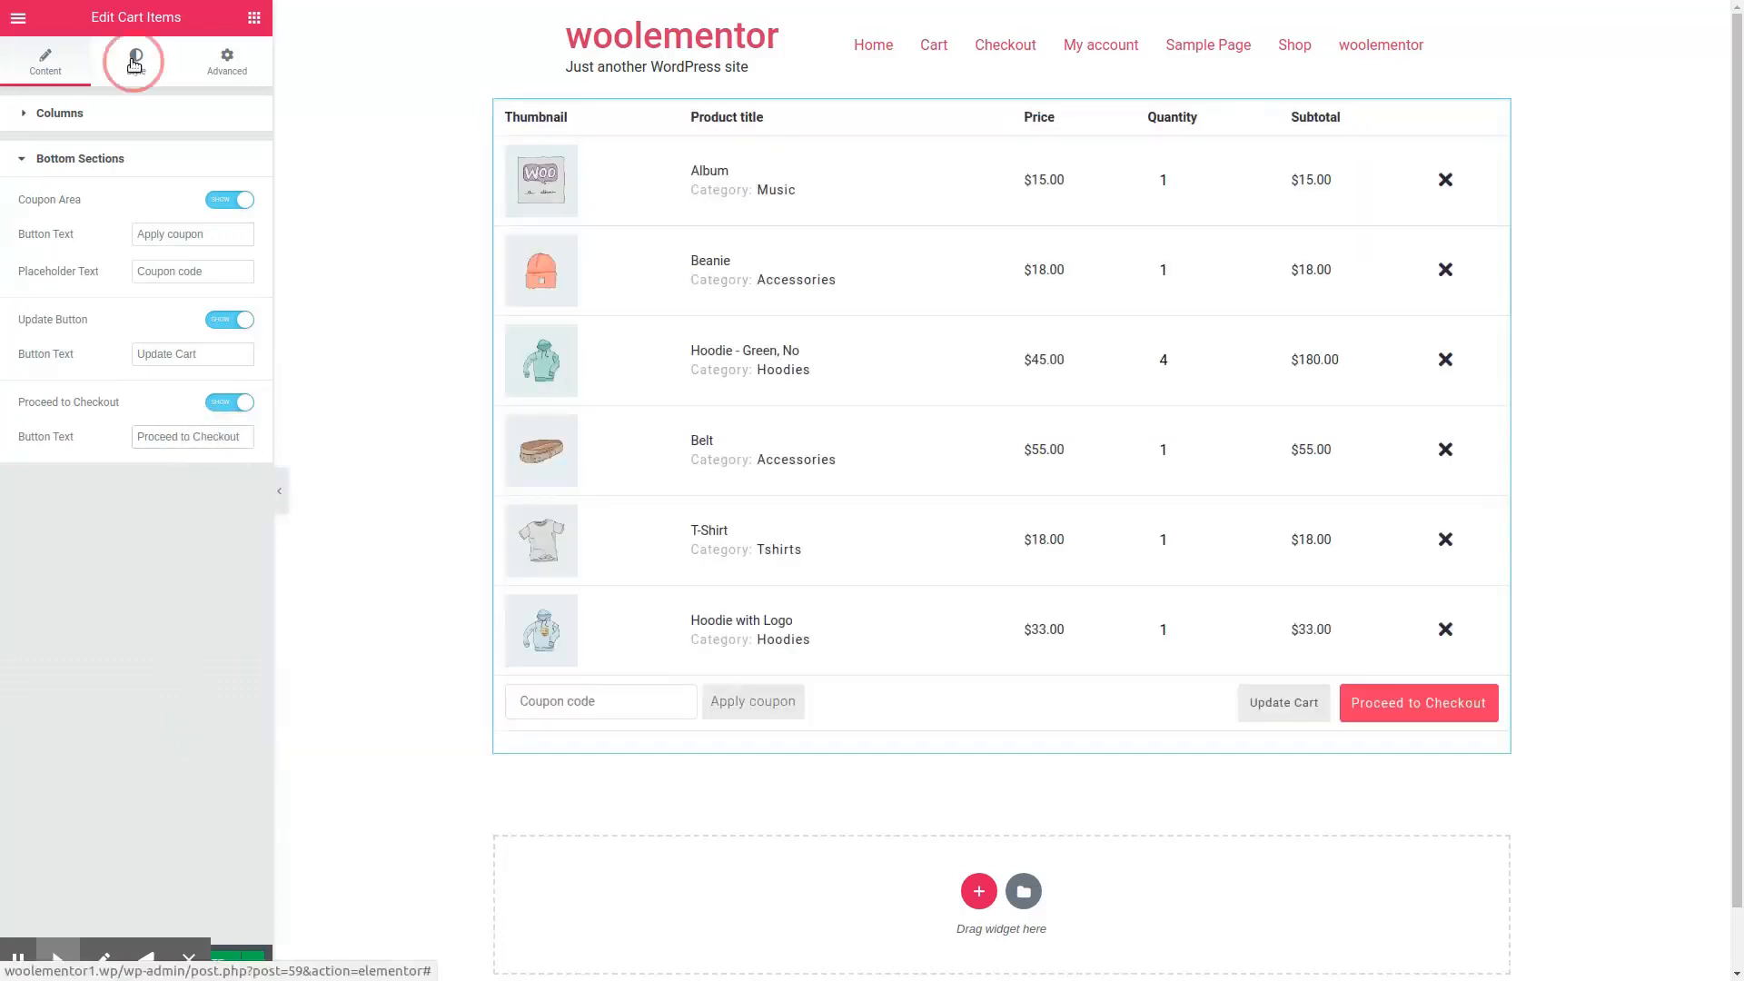
click(217, 155)
click(217, 195)
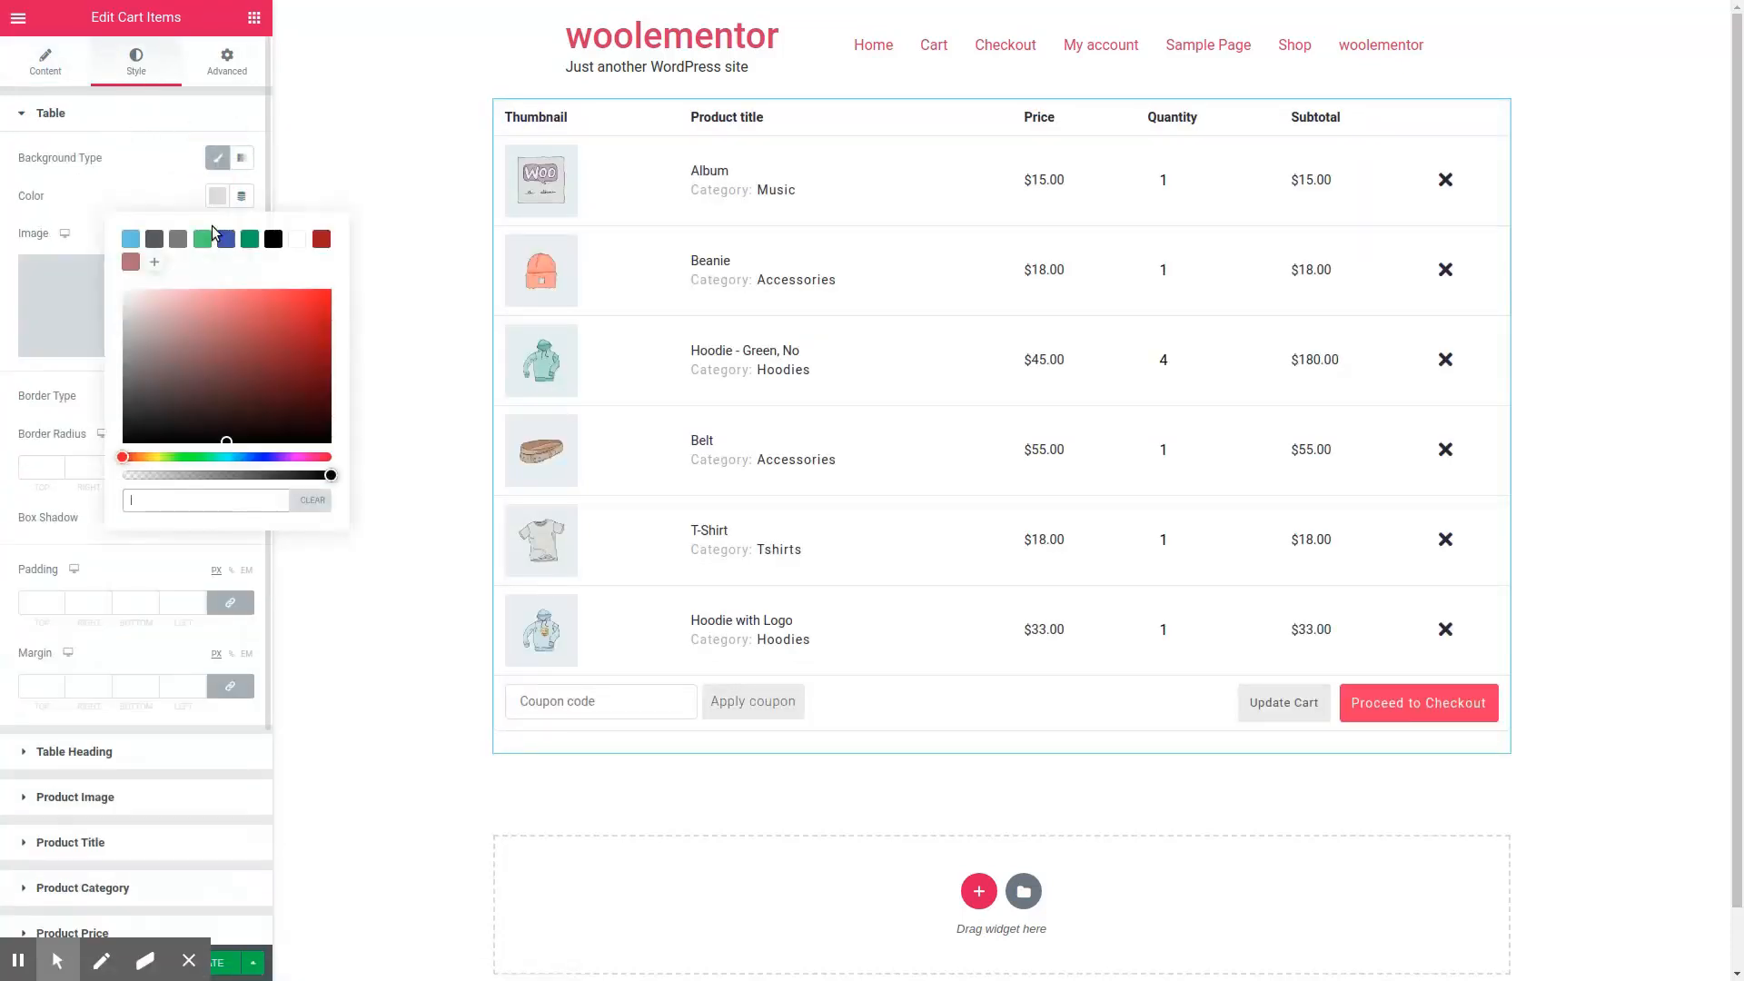
click(187, 242)
click(244, 159)
drag(107, 444, 55, 444)
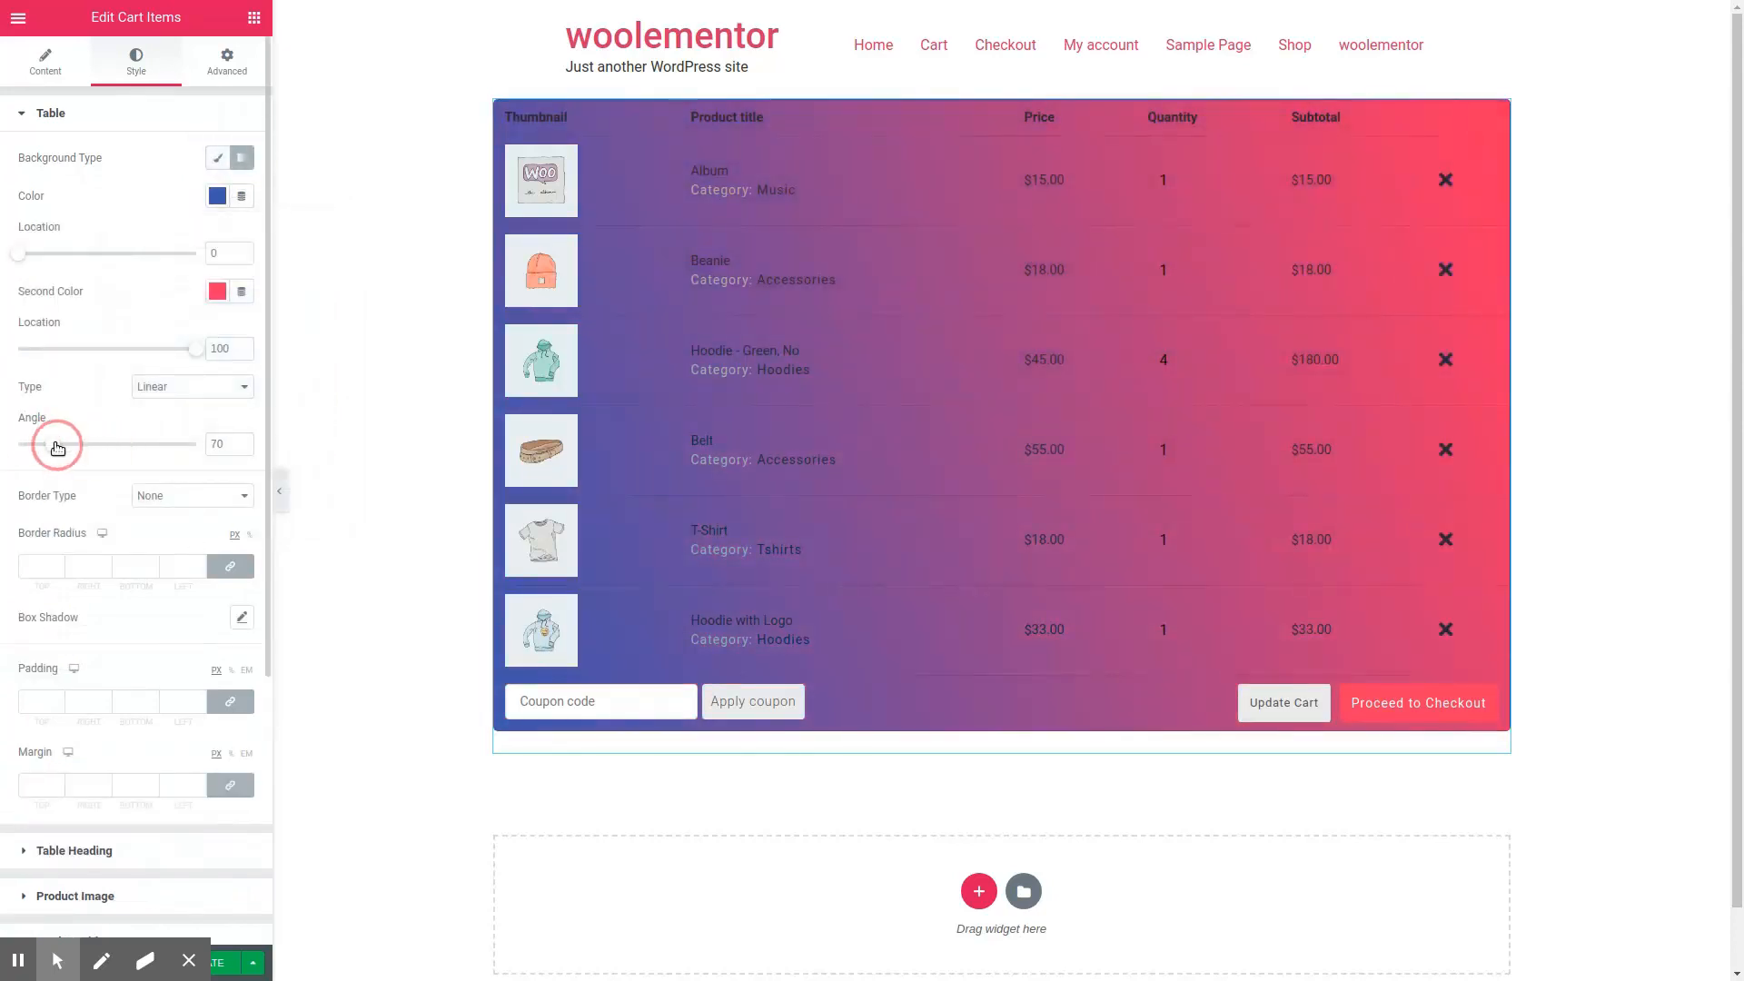
Step: Return the table's background to the classic type and clear its color
click(217, 157)
click(218, 195)
click(313, 501)
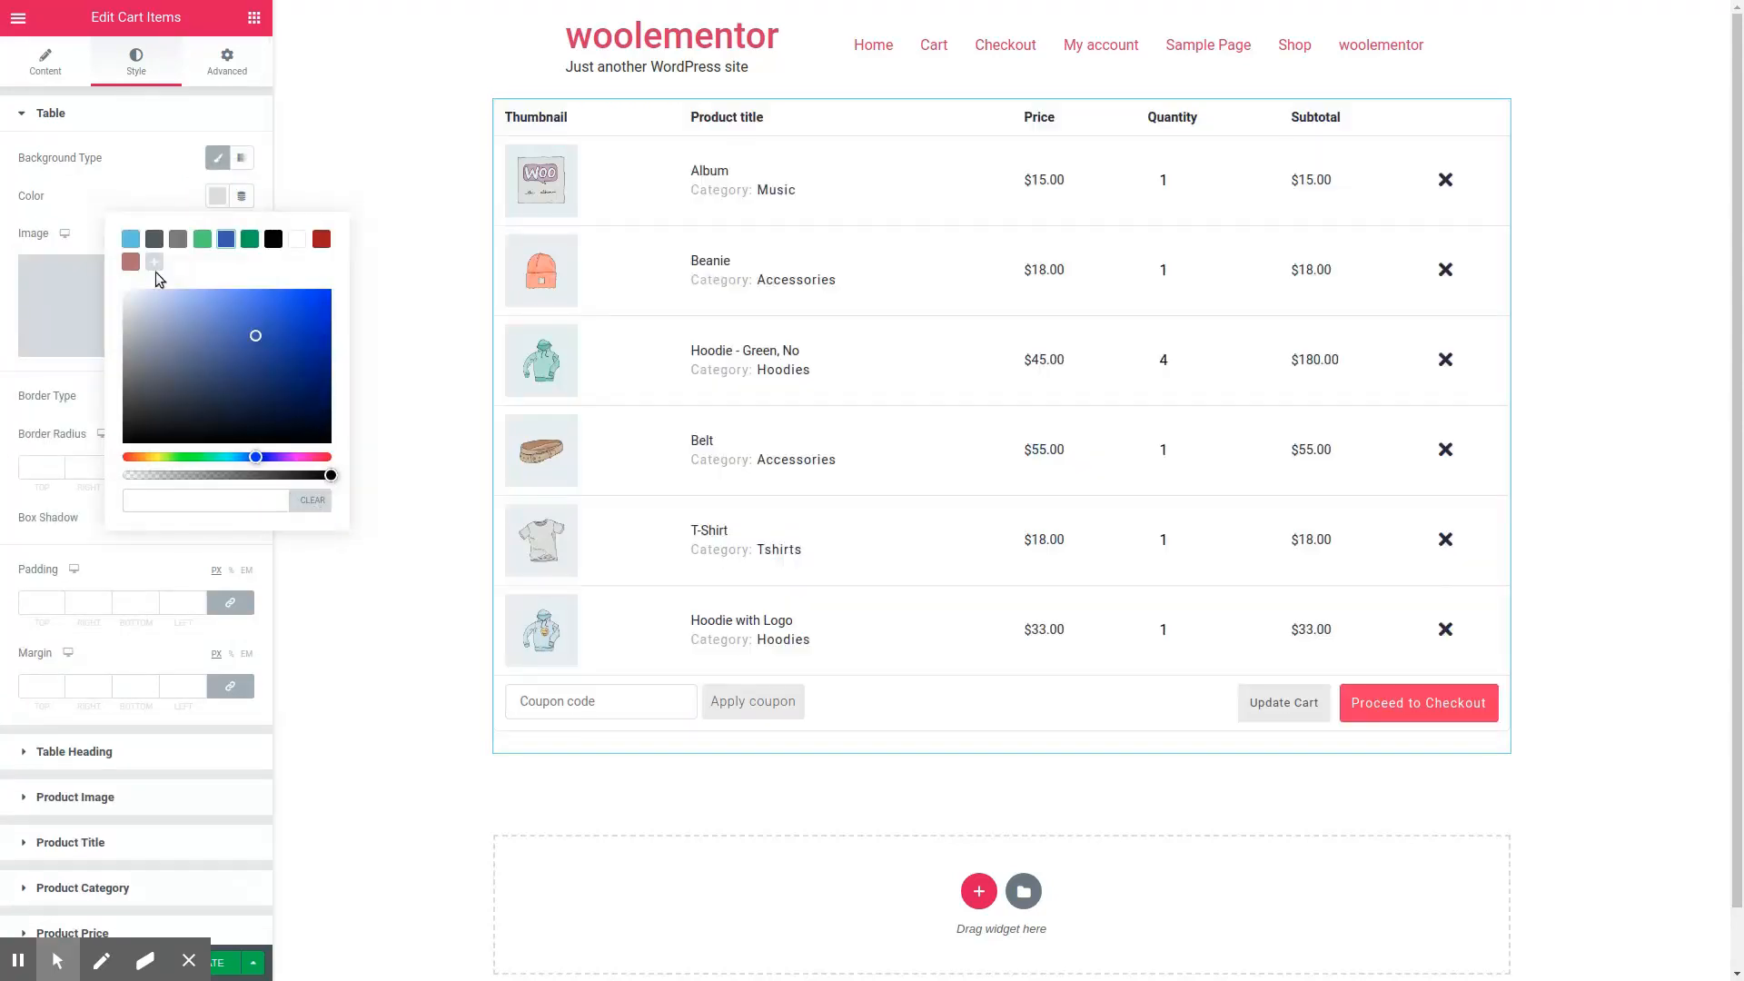
click(119, 183)
Step: Try a solid border of width 2 in blue #4054B2 around the table, and reset the border type to None
click(188, 400)
click(159, 443)
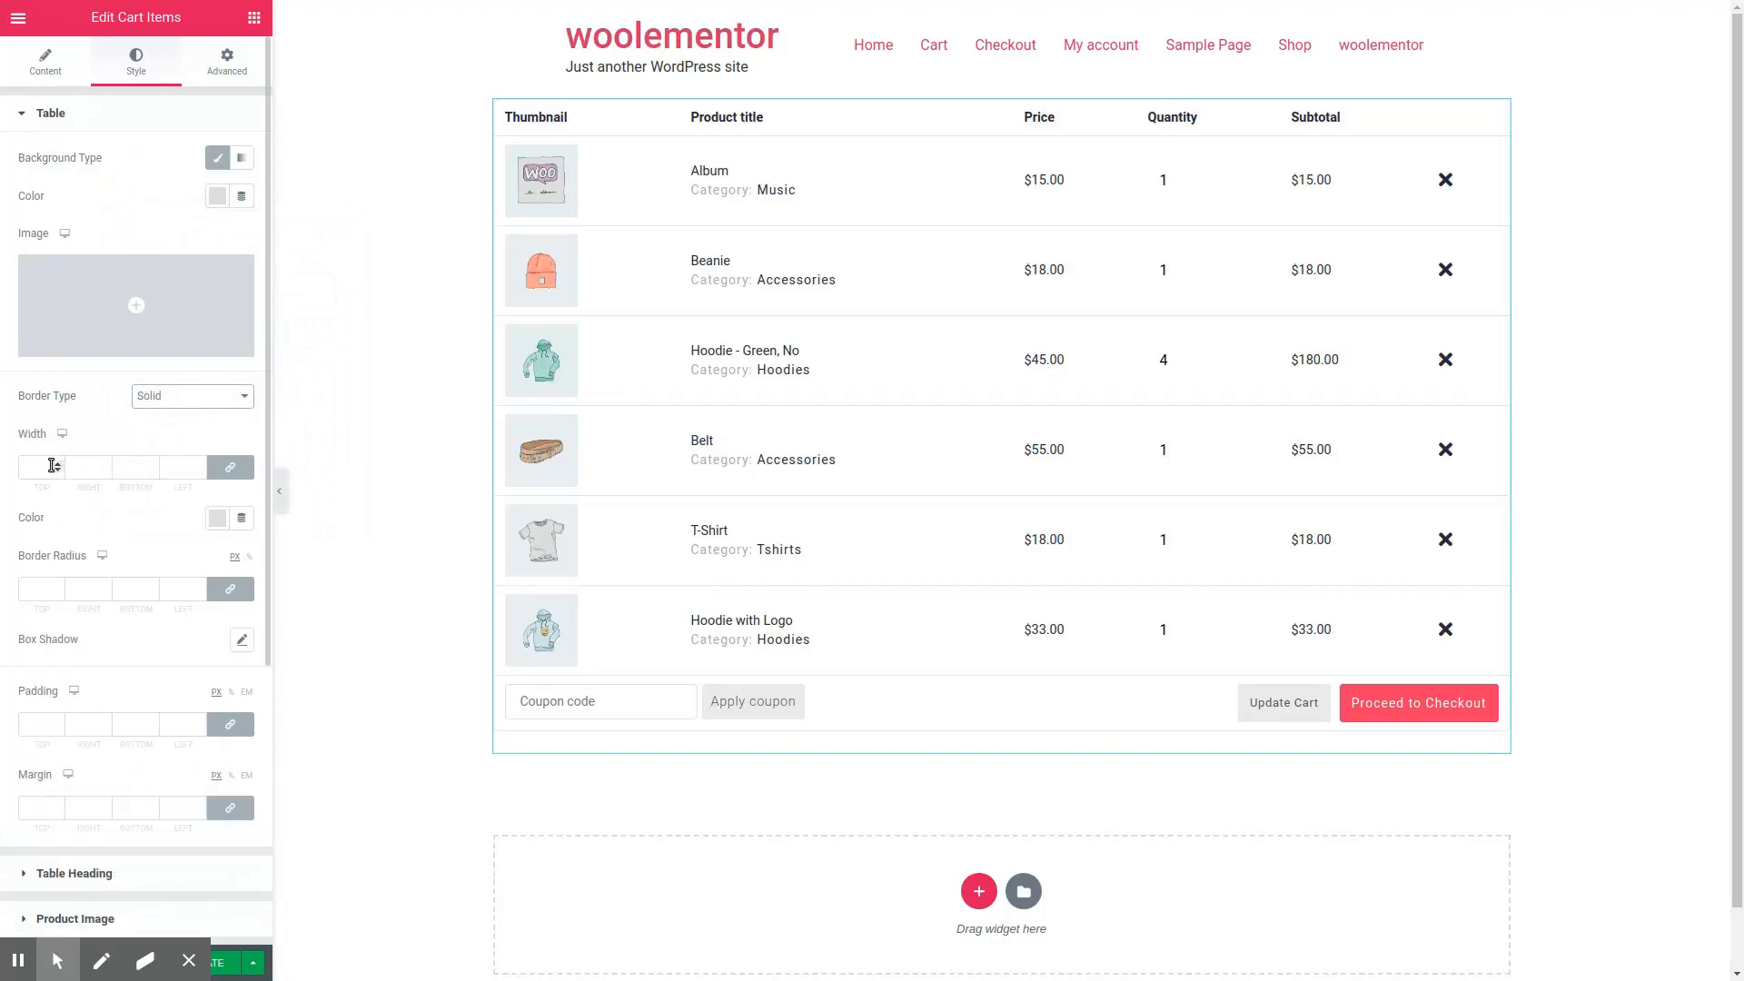
click(216, 520)
click(231, 563)
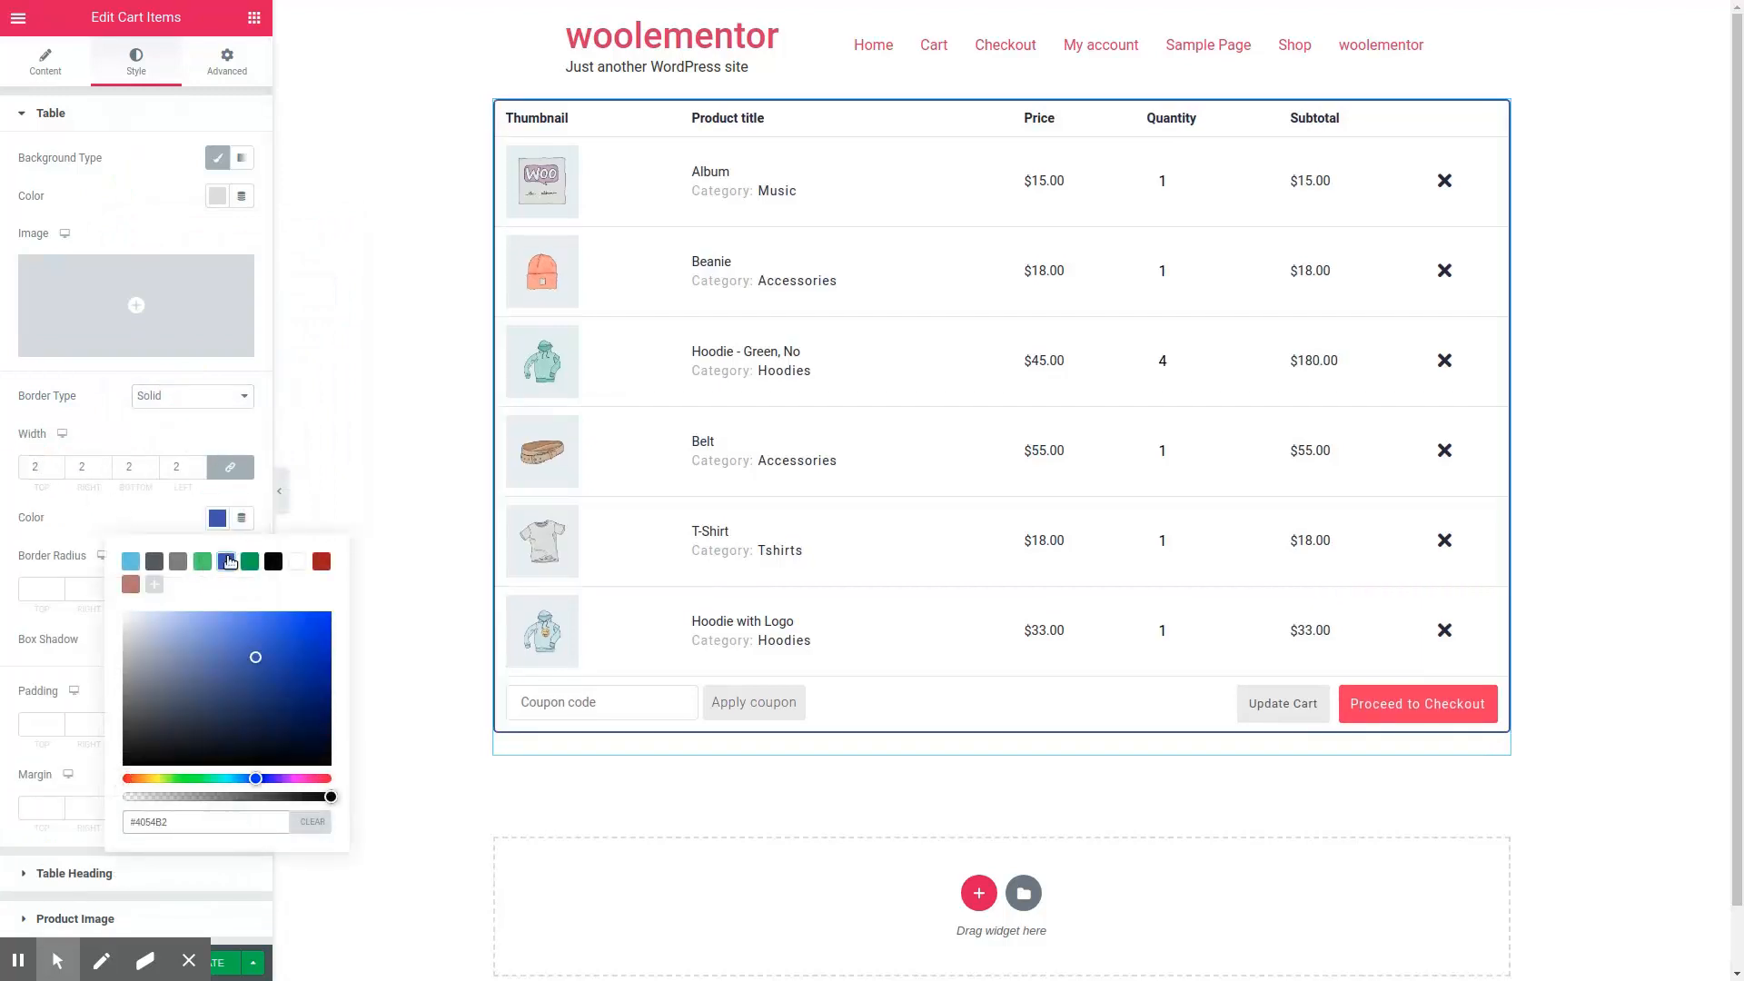
click(165, 392)
click(39, 588)
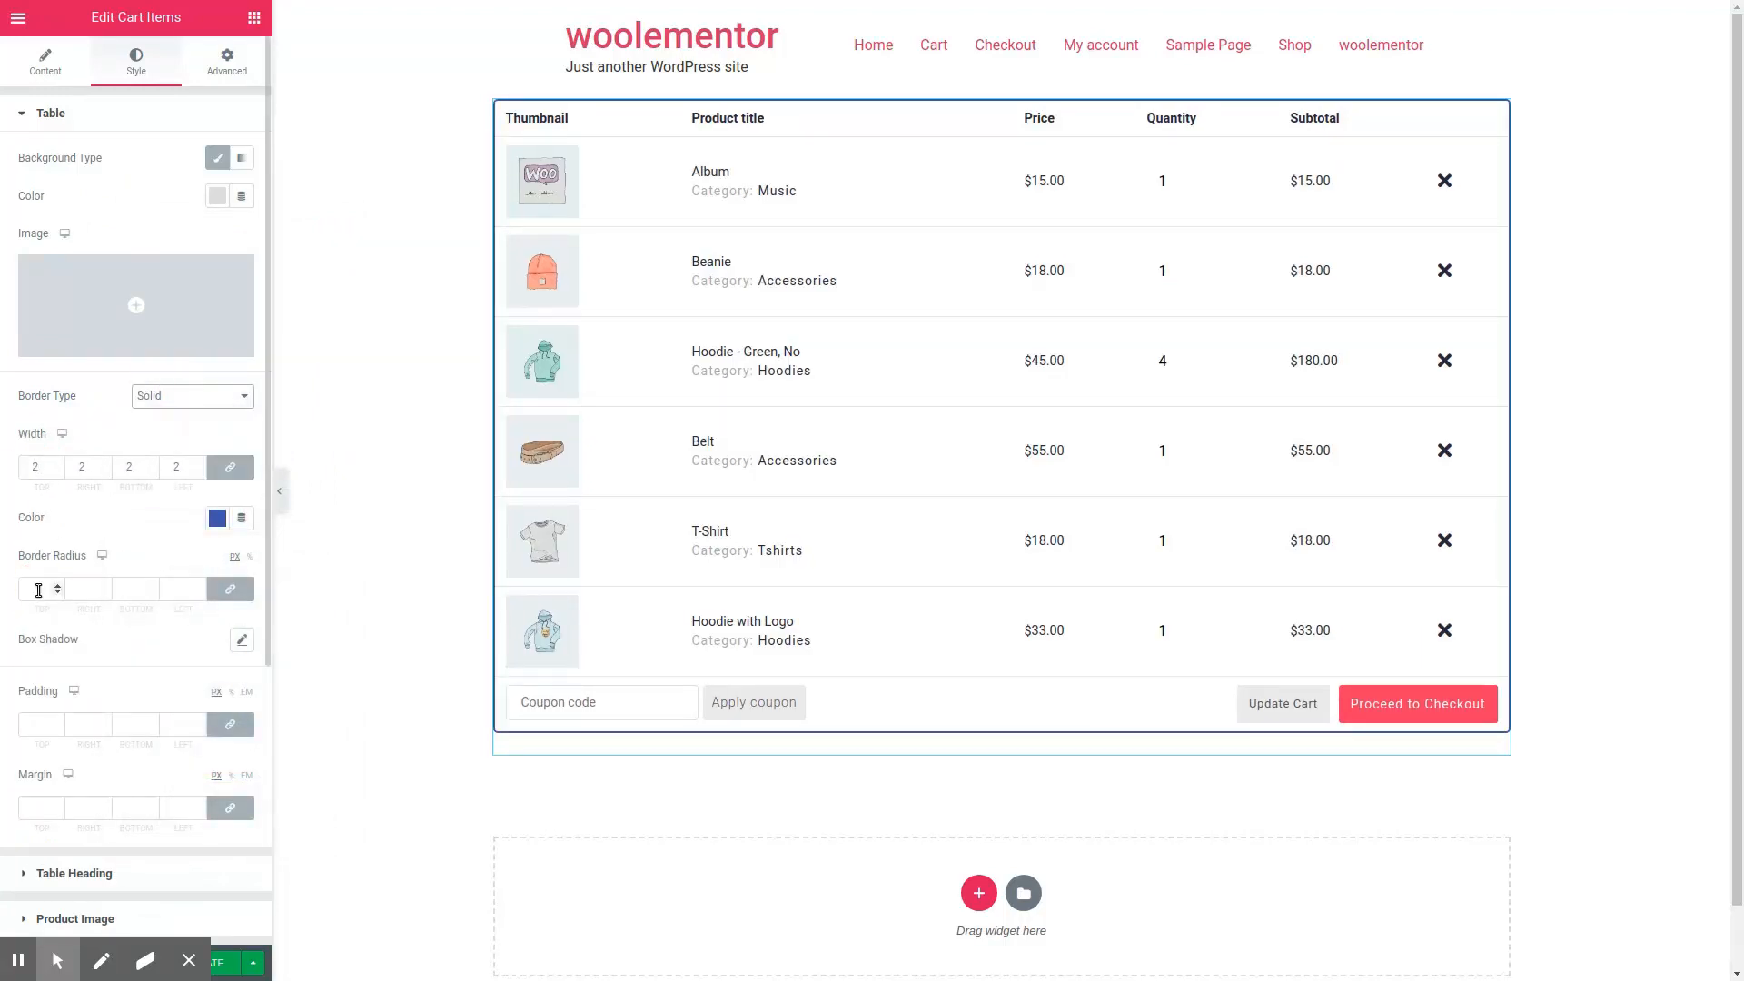
click(57, 589)
click(56, 587)
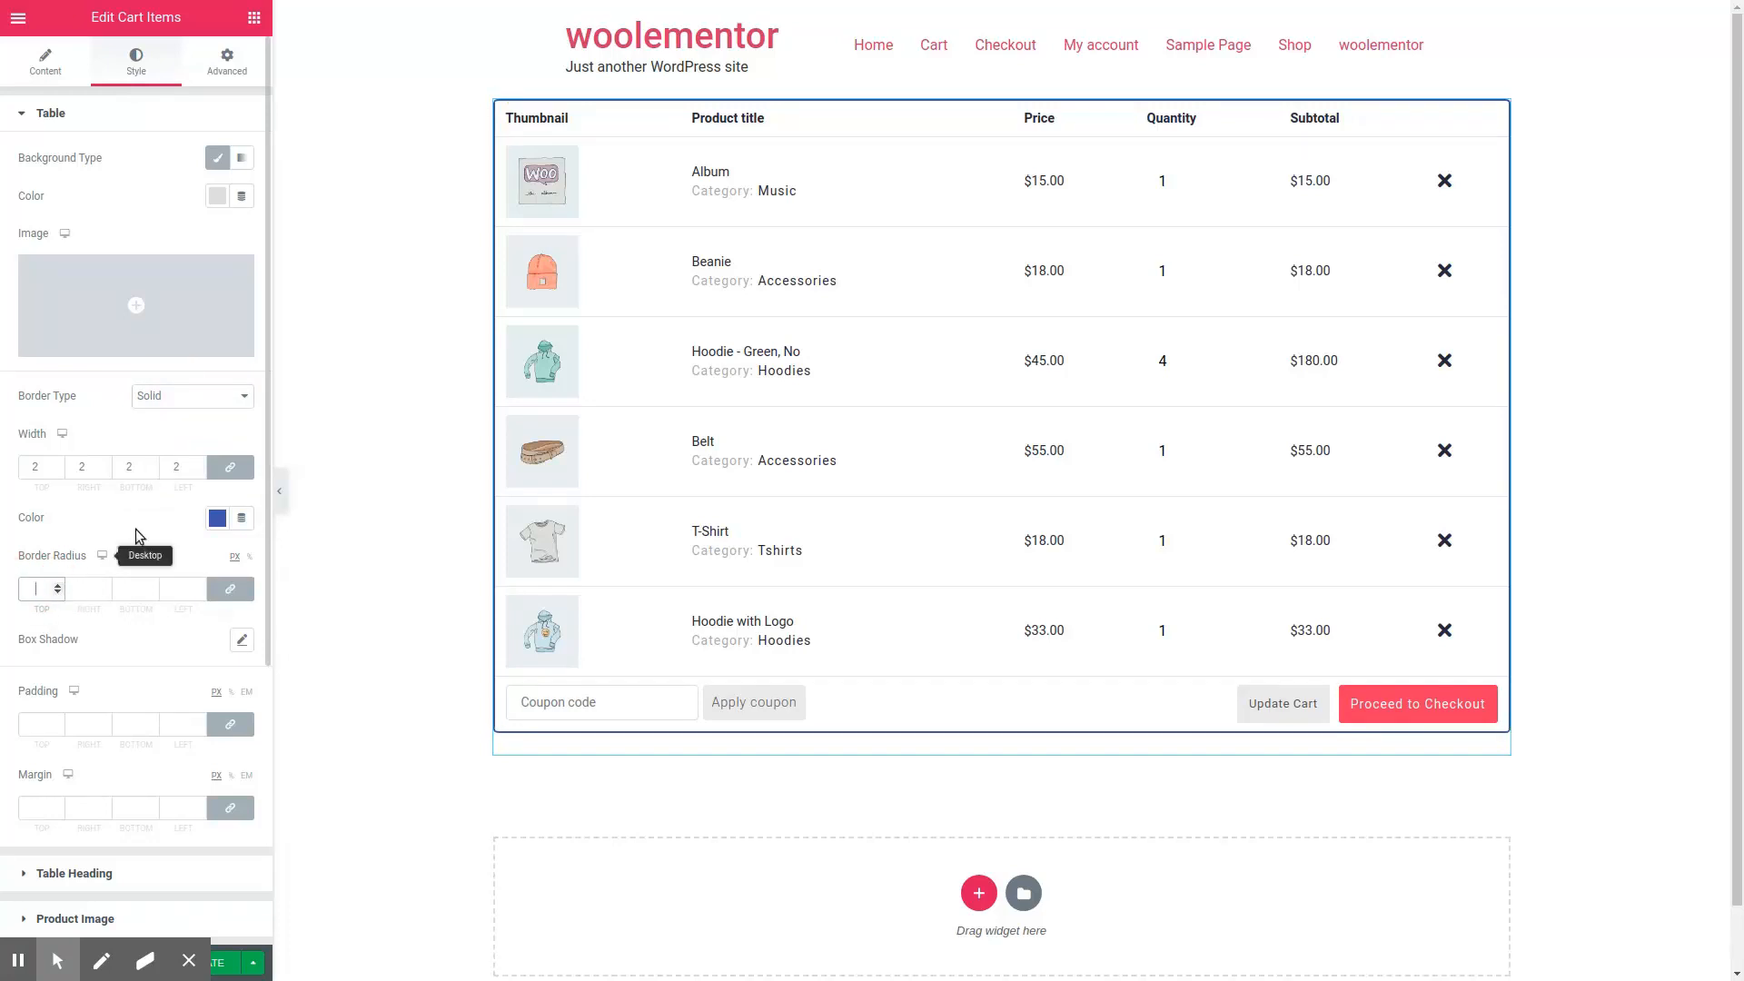
click(178, 399)
click(168, 419)
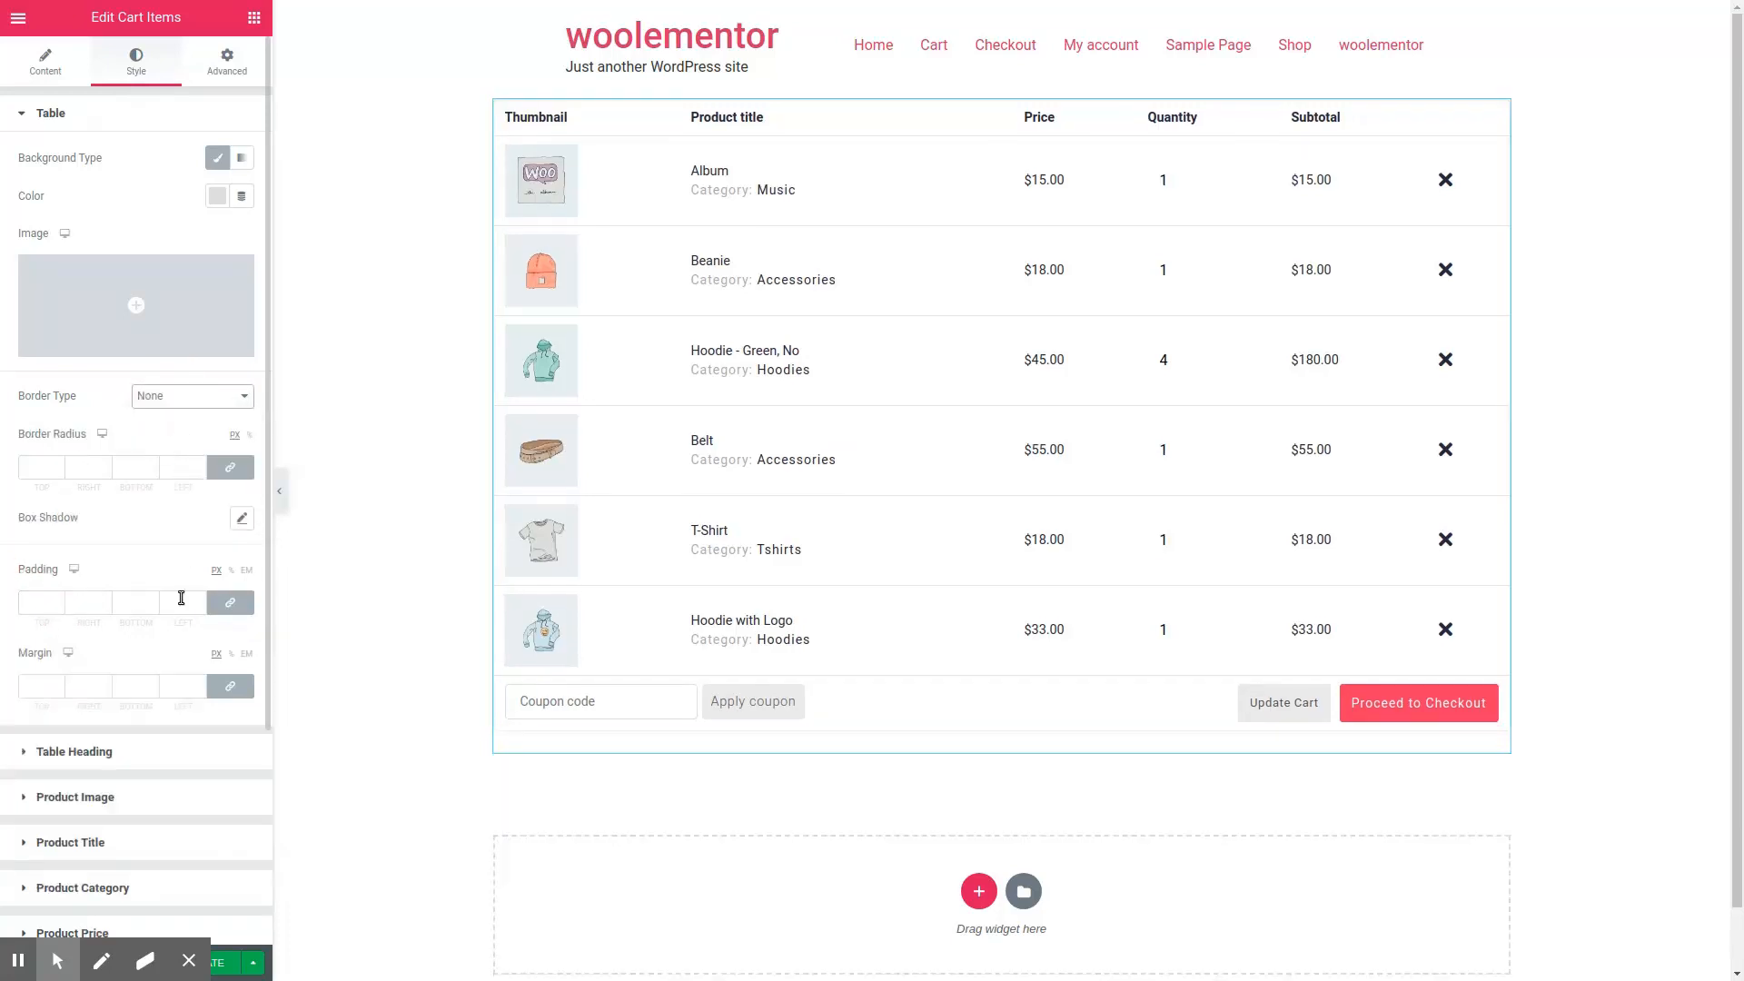
Step: Add a box shadow to the cart table and try a margin of 11 px on all sides
click(242, 519)
click(152, 515)
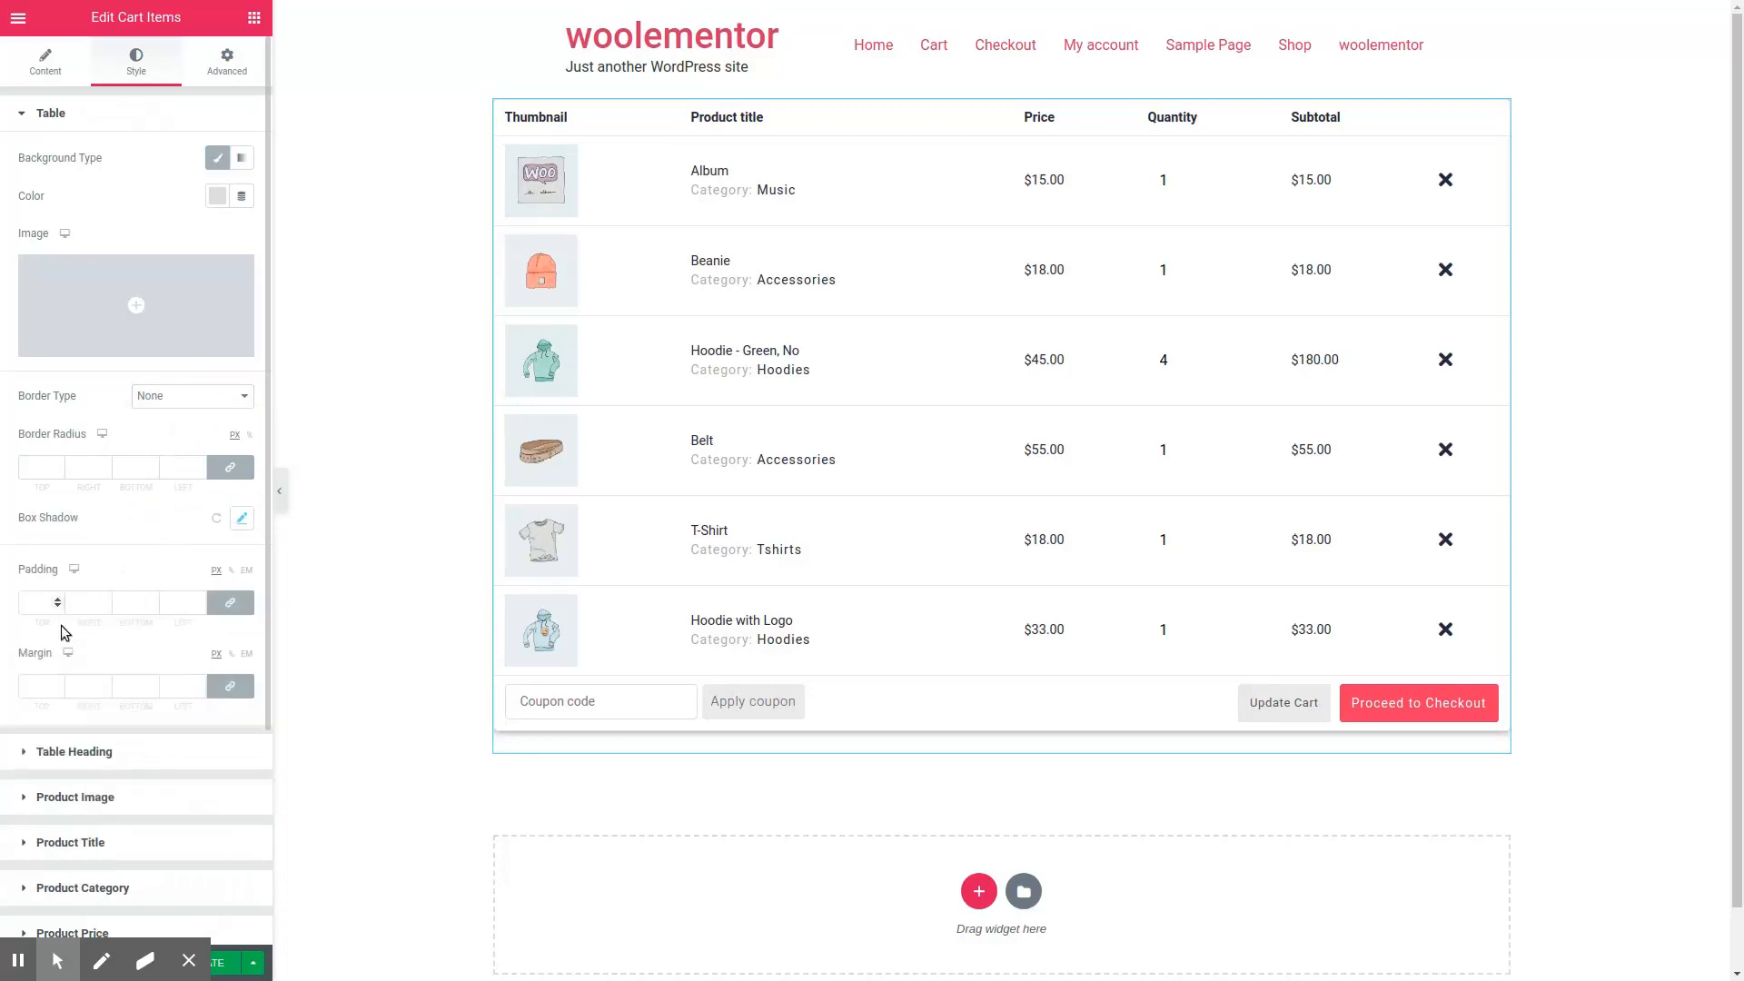
click(57, 682)
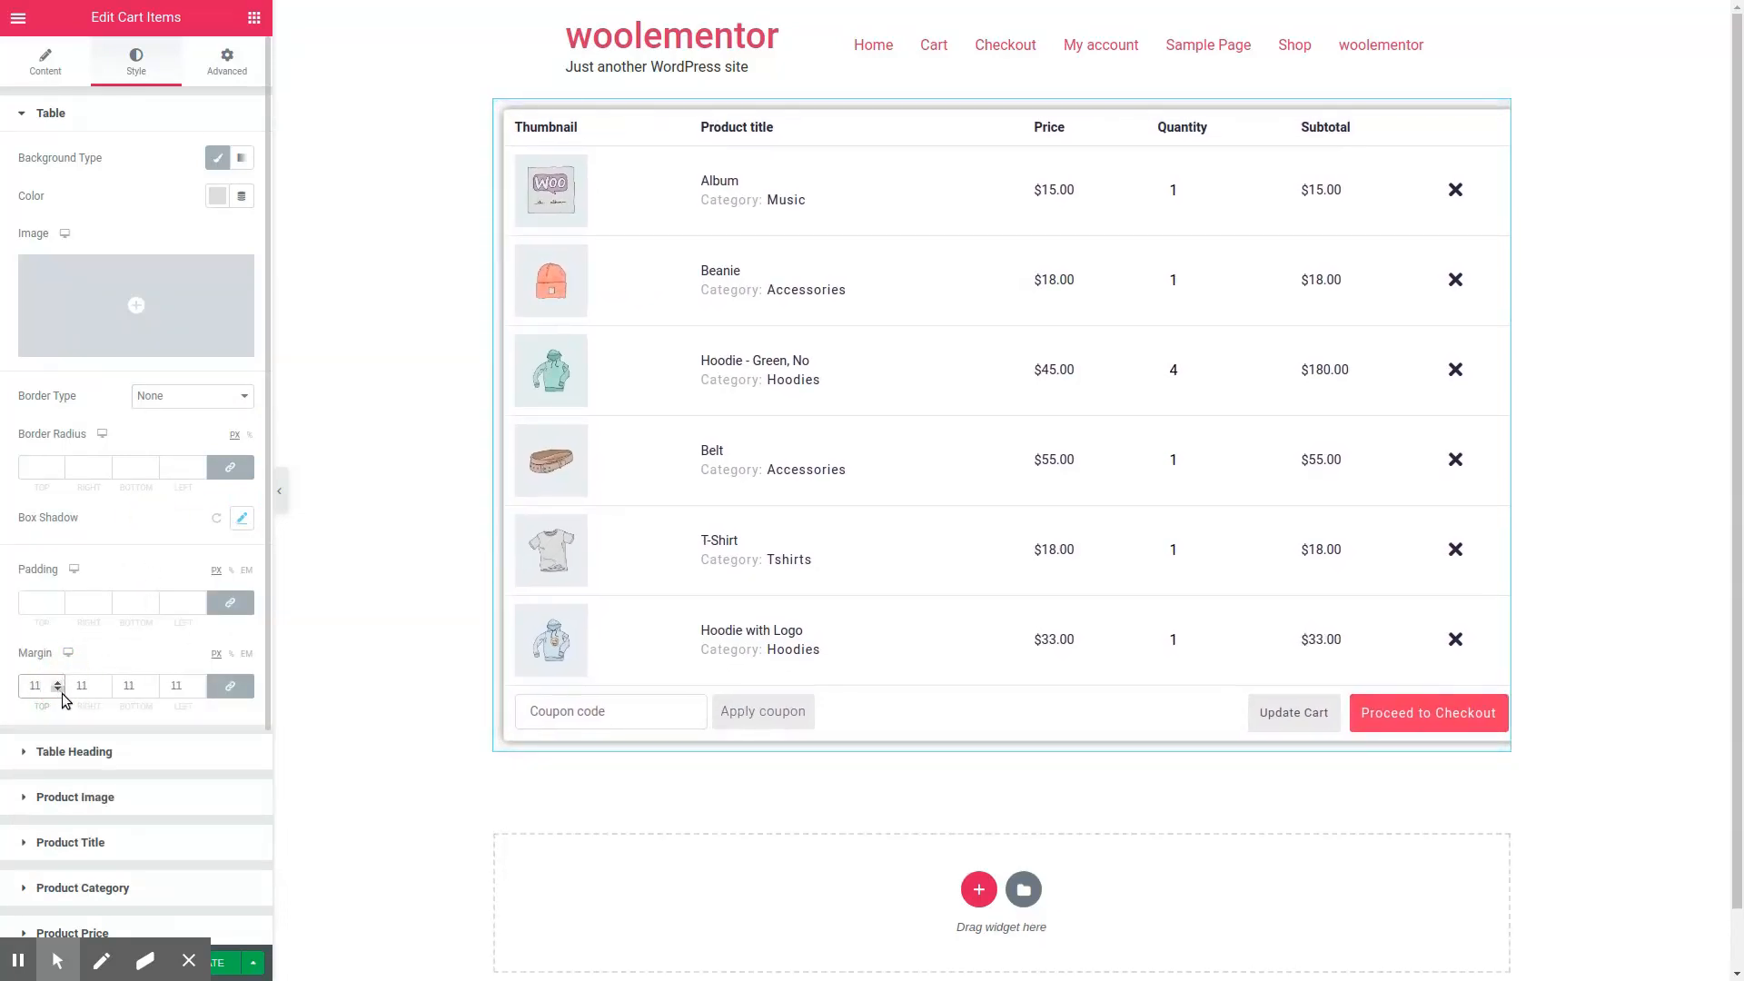
scroll(124, 699, down, 3)
Step: Set the table heading's text color to blue #4054B2 and enlarge its font size
click(124, 470)
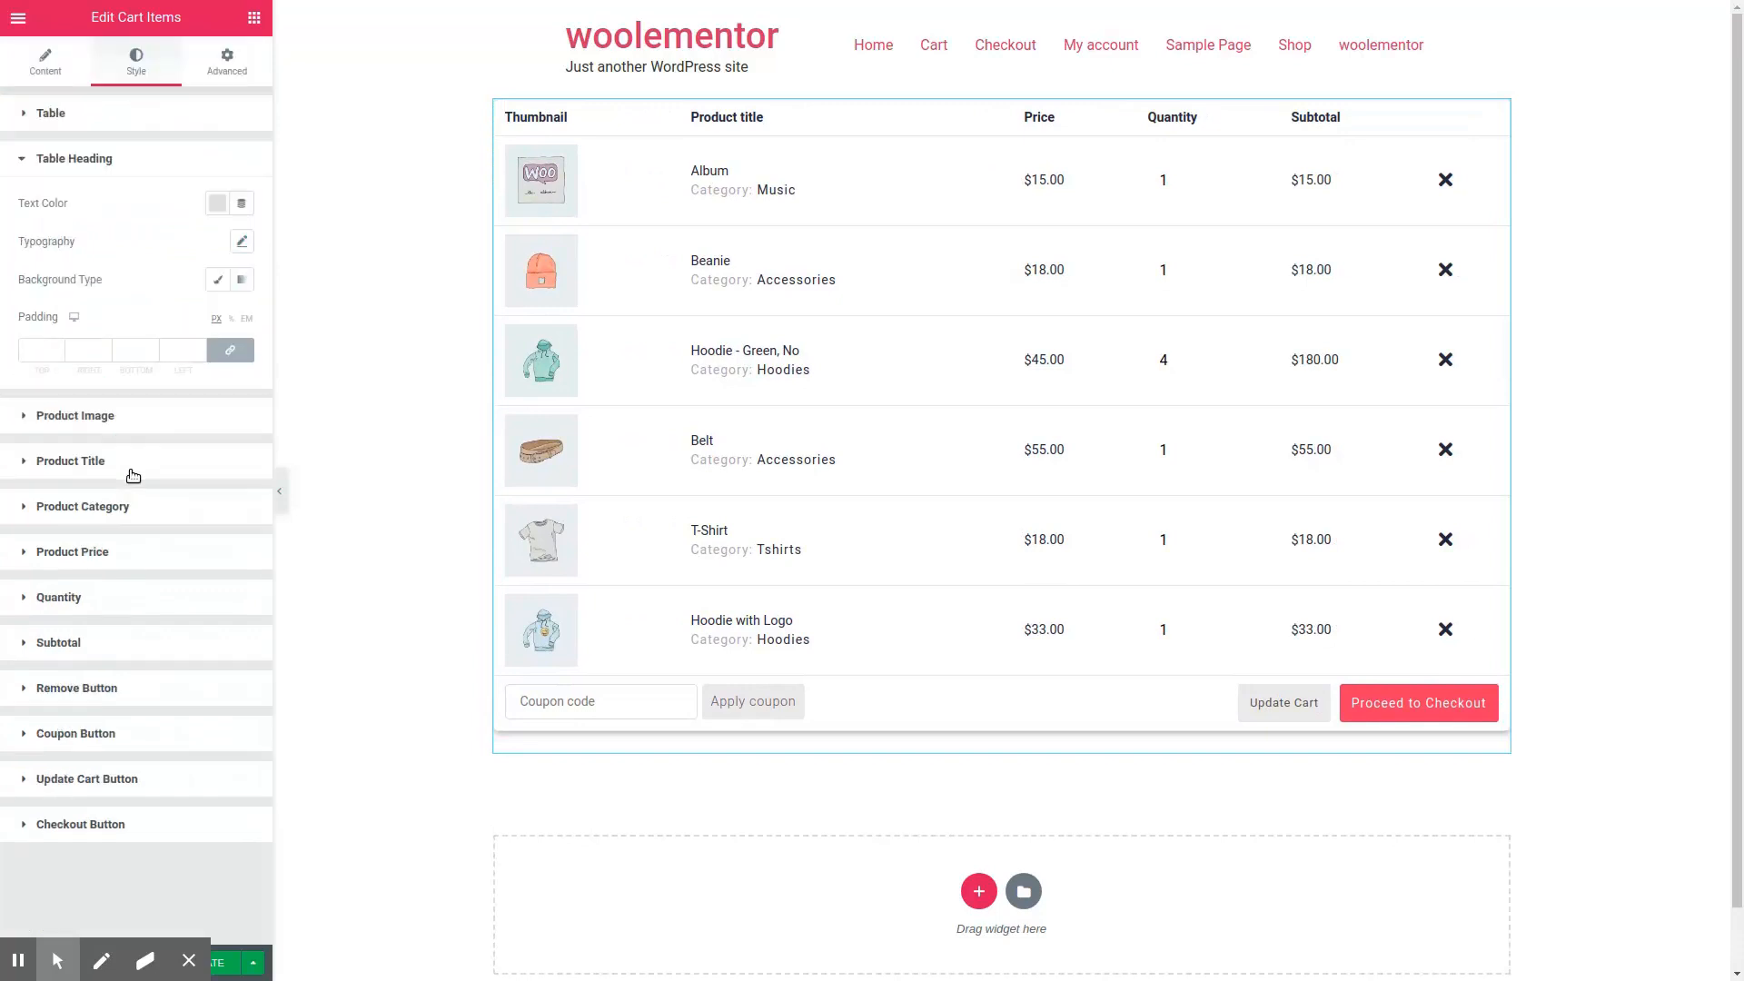
click(217, 205)
click(226, 247)
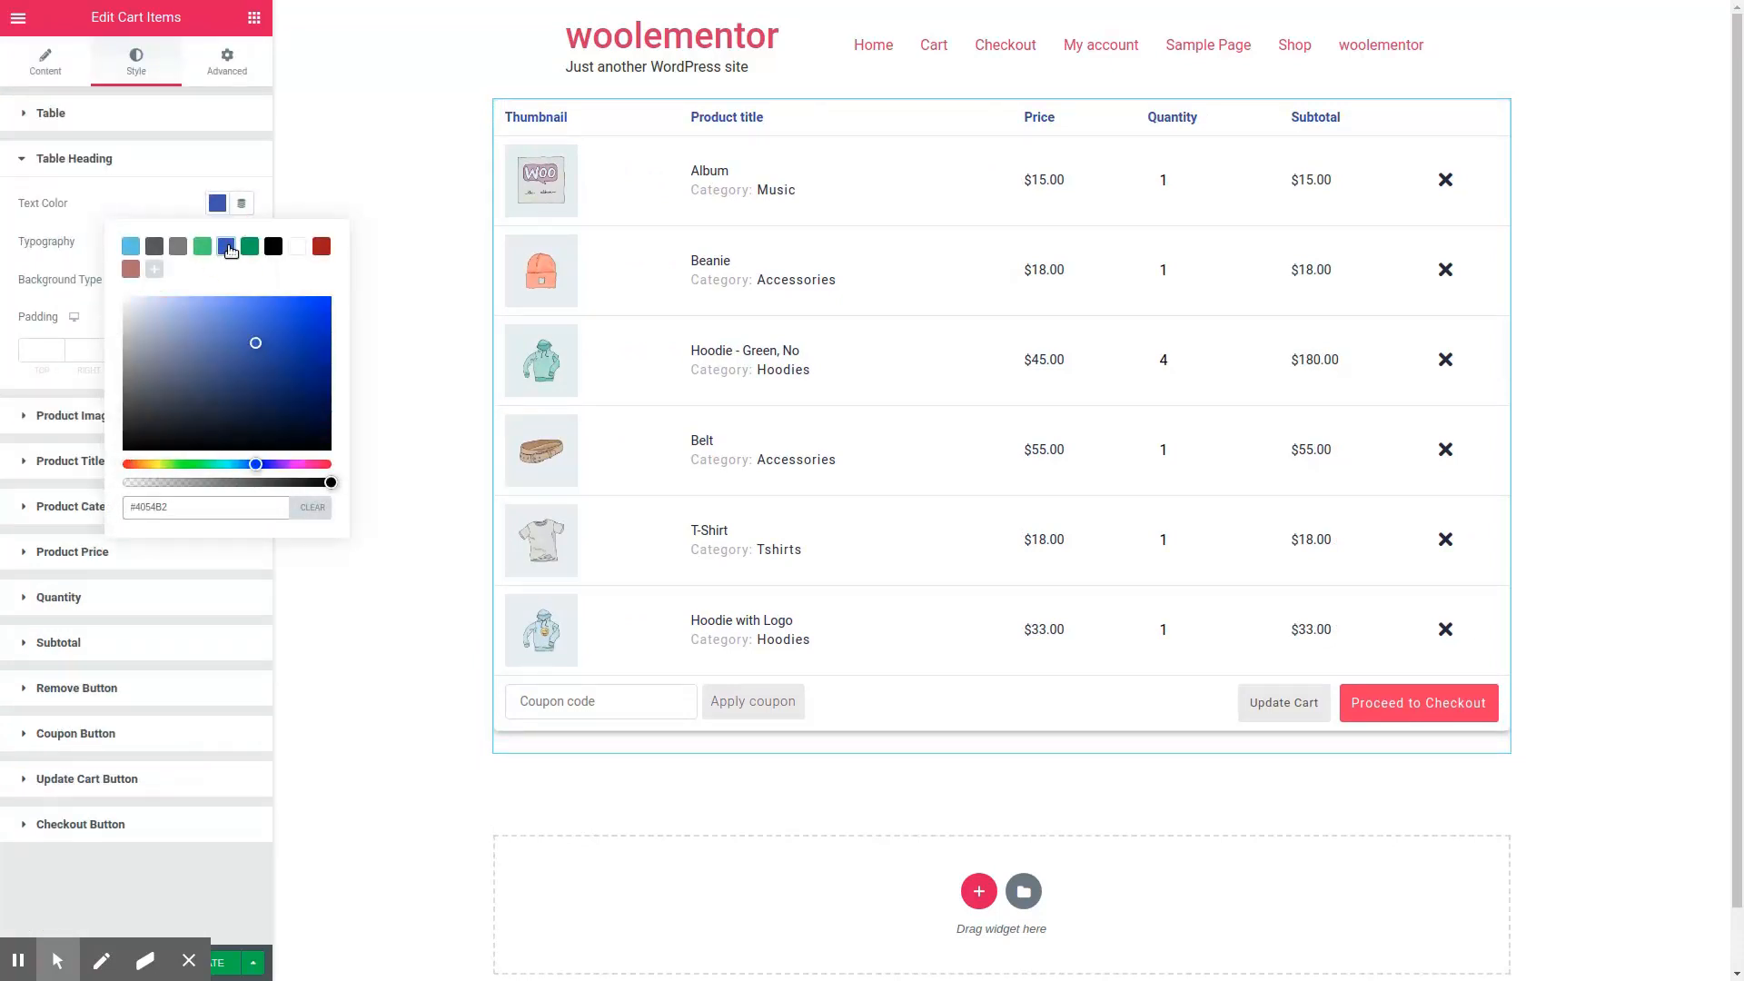
click(153, 203)
click(241, 240)
click(46, 364)
drag(47, 363, 50, 363)
click(83, 242)
Step: Size the product images to a width of 63 px, a height of 59 px and an image box height of 131 px
click(141, 420)
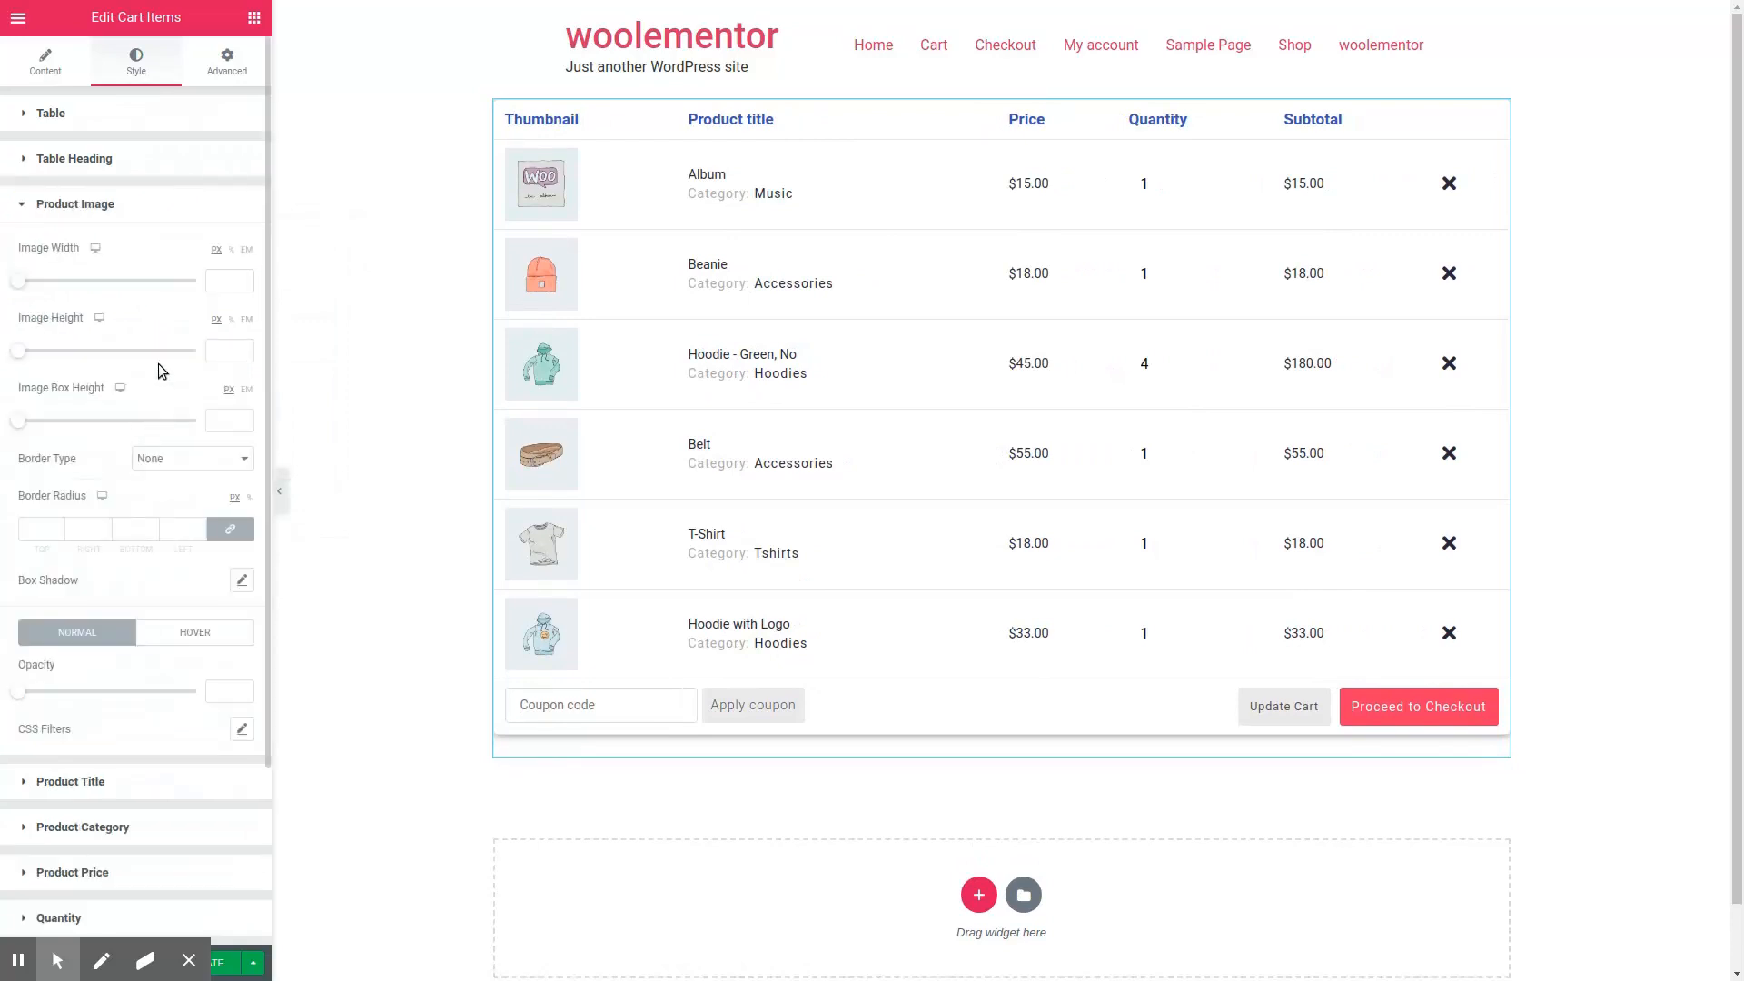
drag(24, 241, 68, 245)
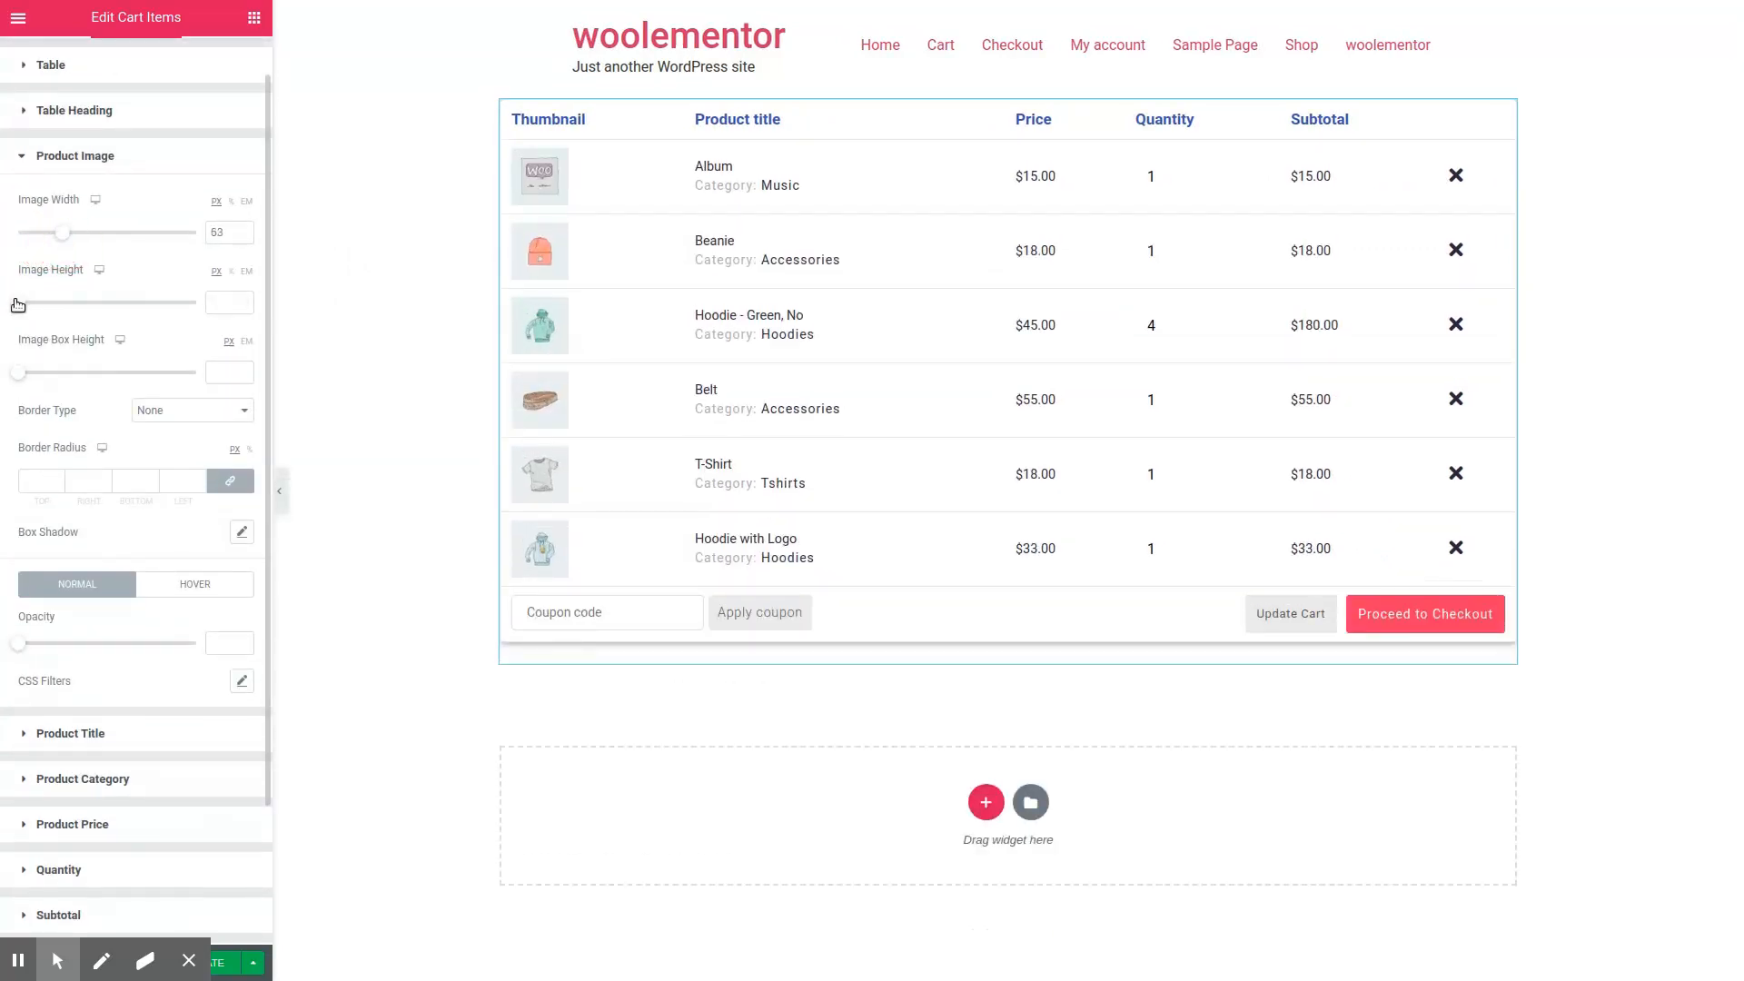
drag(18, 302, 59, 303)
drag(18, 372, 63, 373)
Step: Give the product images a solid border with a width of 2 and a border radius of 21 px on all sides
click(154, 410)
click(150, 445)
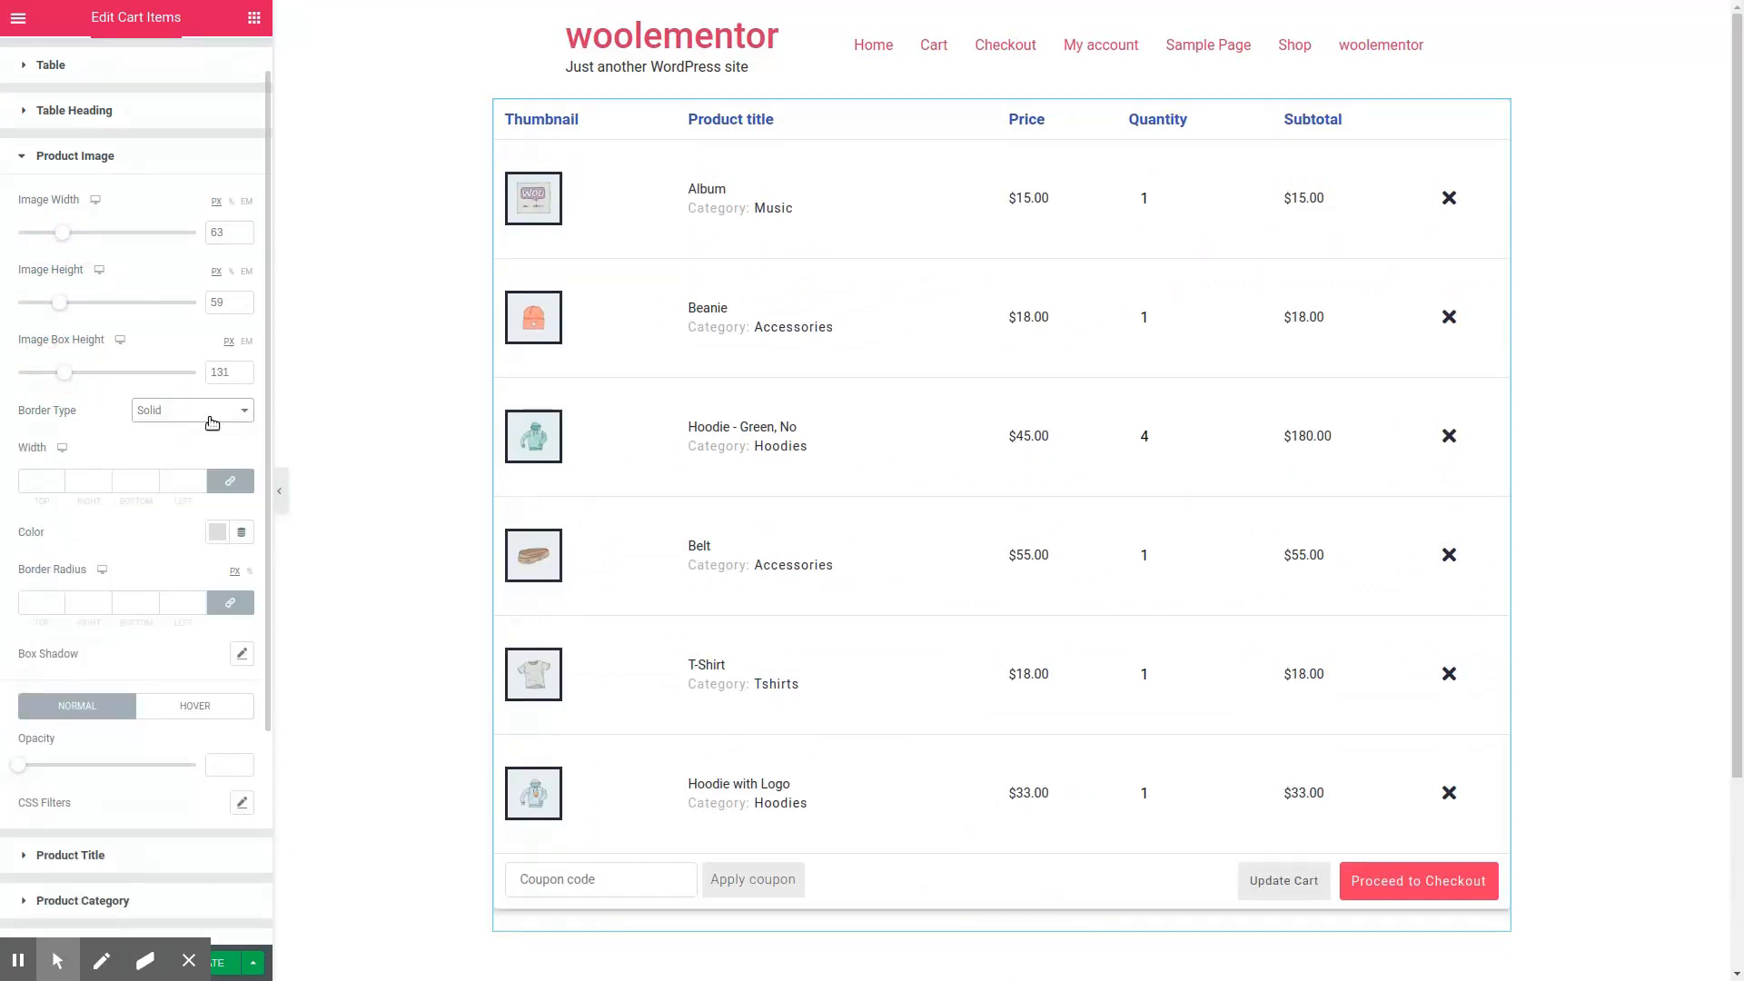
click(57, 482)
text(2)
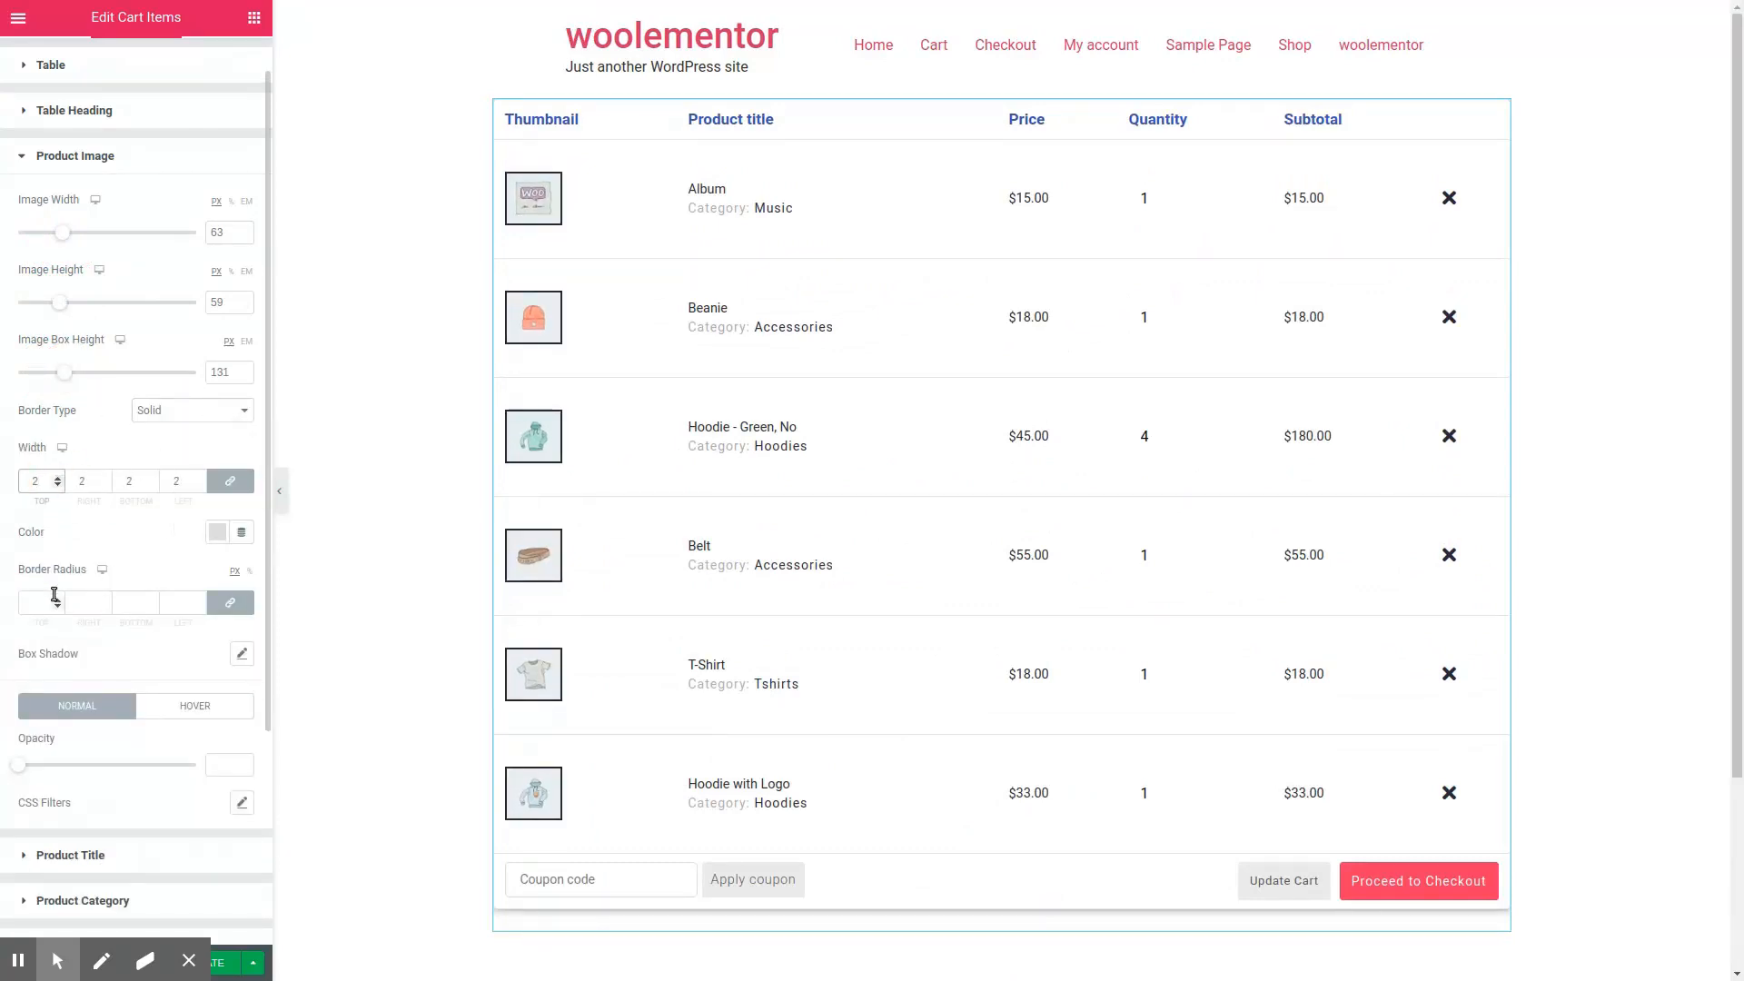
click(55, 599)
text(21)
scroll(117, 579, down, 1)
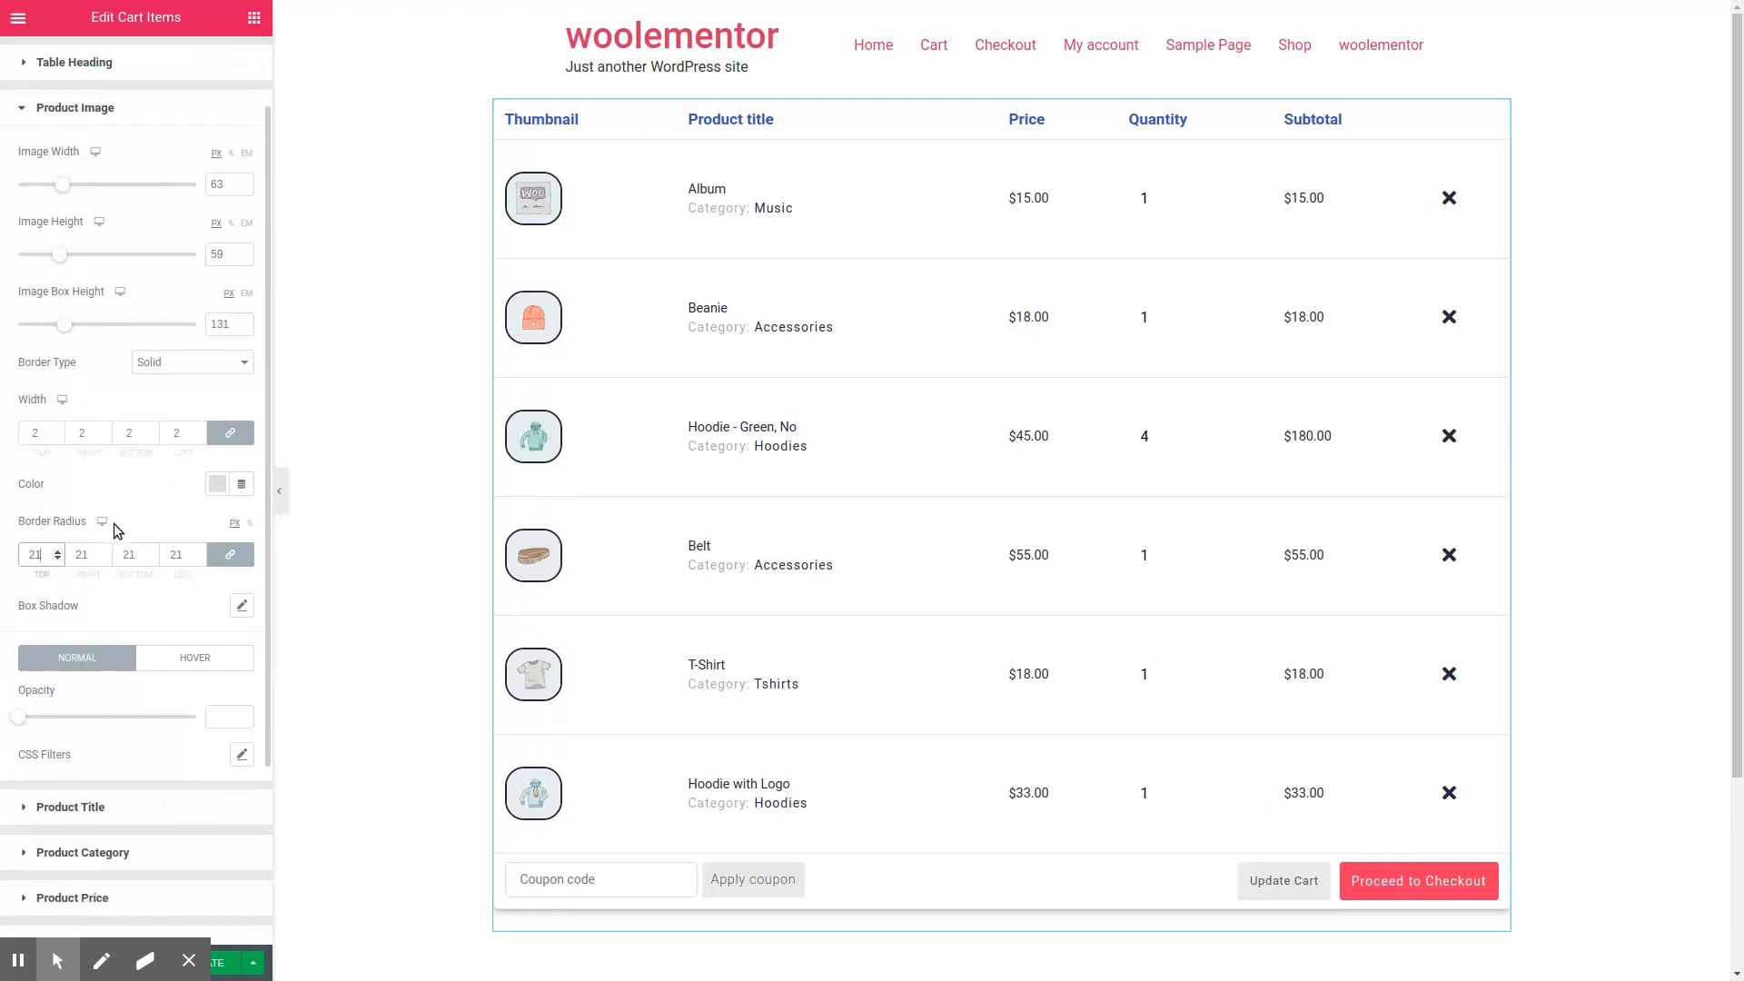
Step: Add a box shadow to the product images and adjust their normal-state opacity
click(242, 604)
click(143, 499)
scroll(148, 509, down, 2)
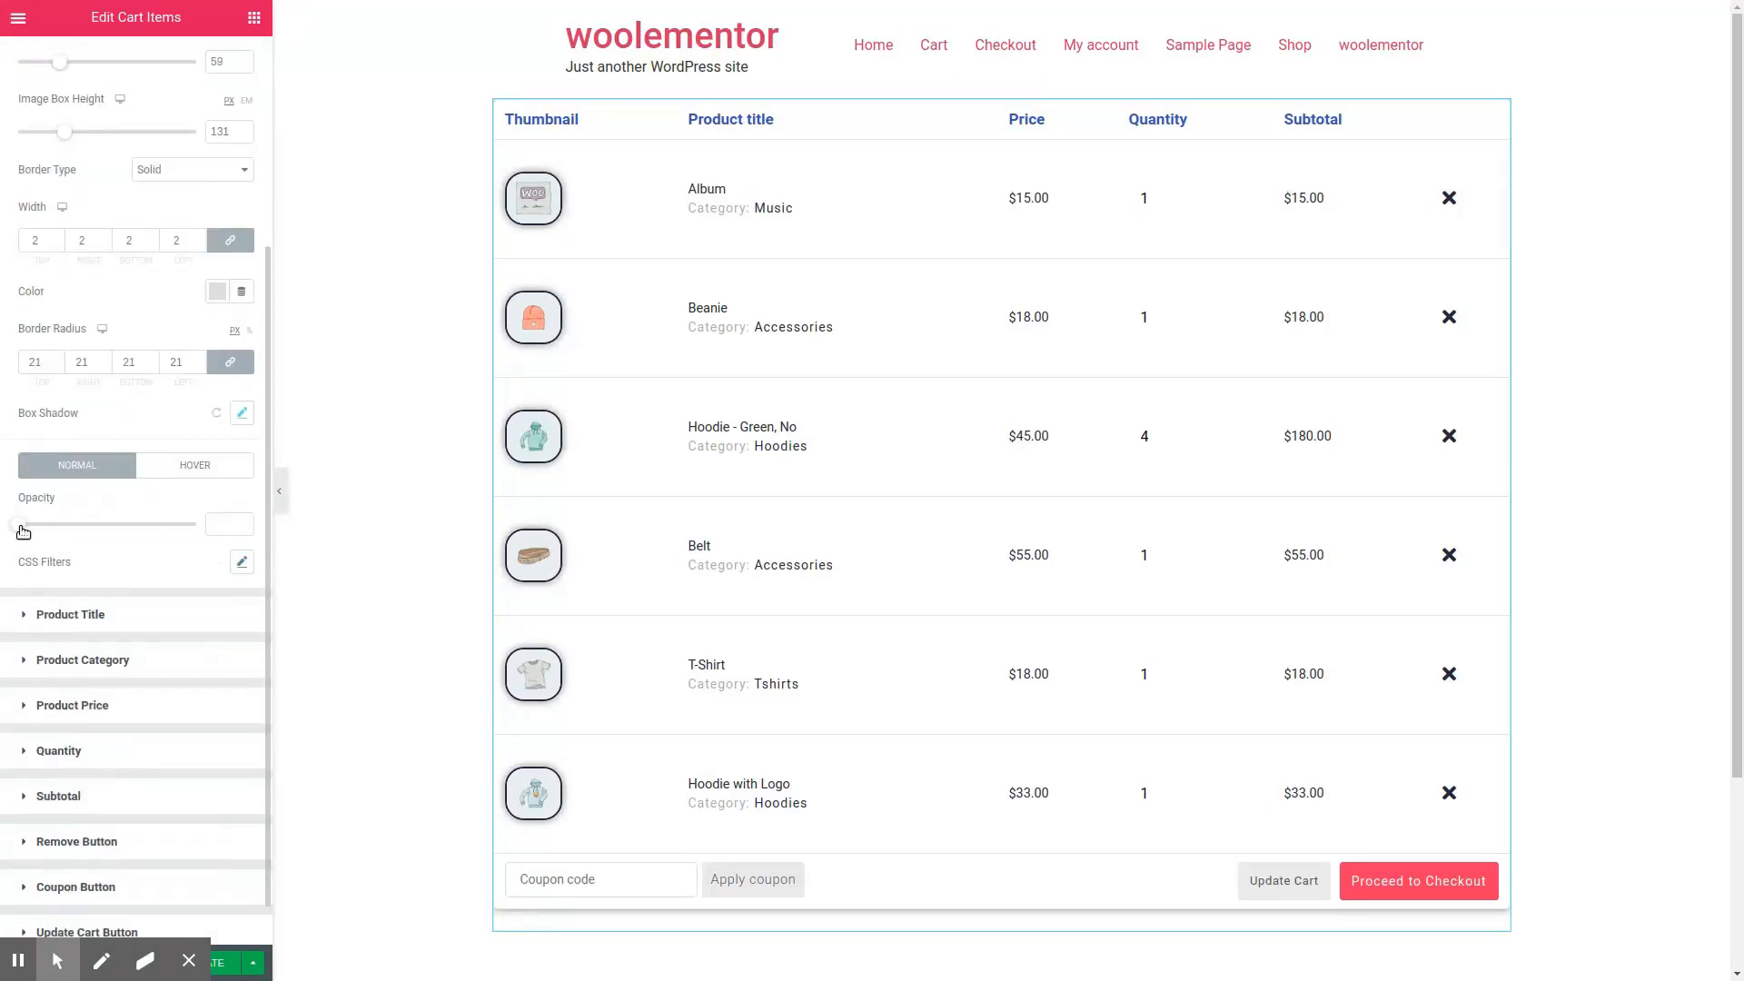
drag(23, 531, 160, 536)
Step: Examine the style options for the product title, category, price, quantity and subtotal
click(146, 615)
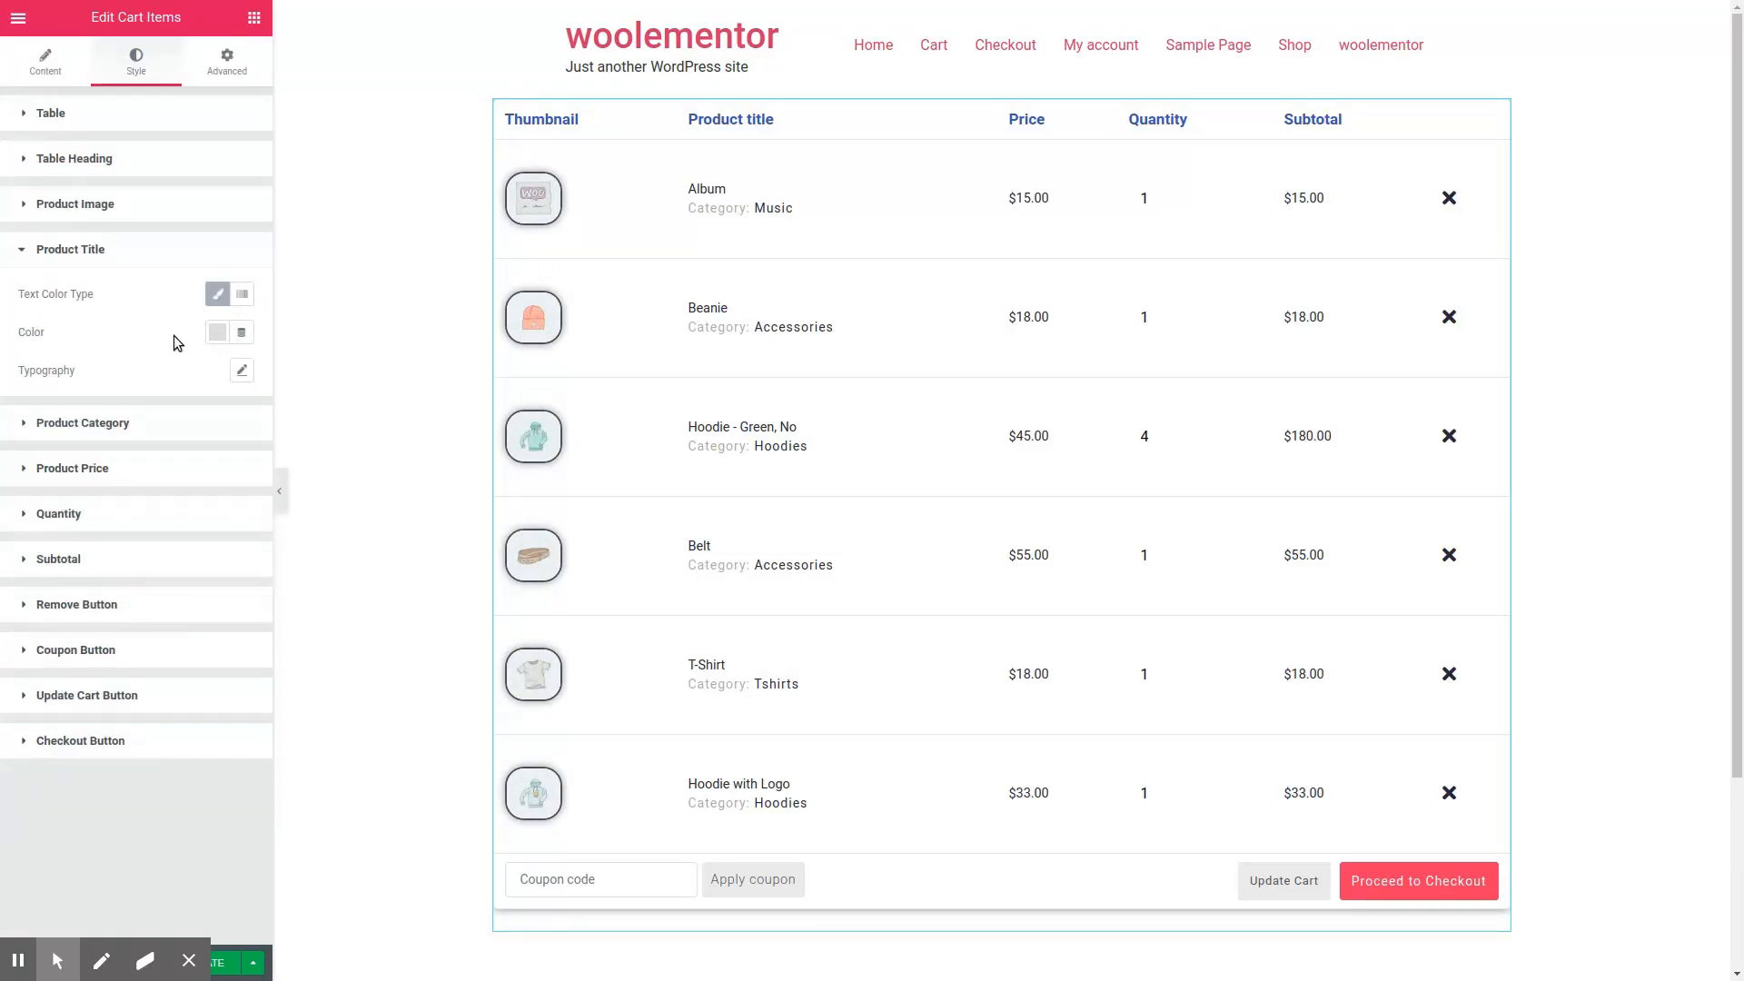
click(147, 425)
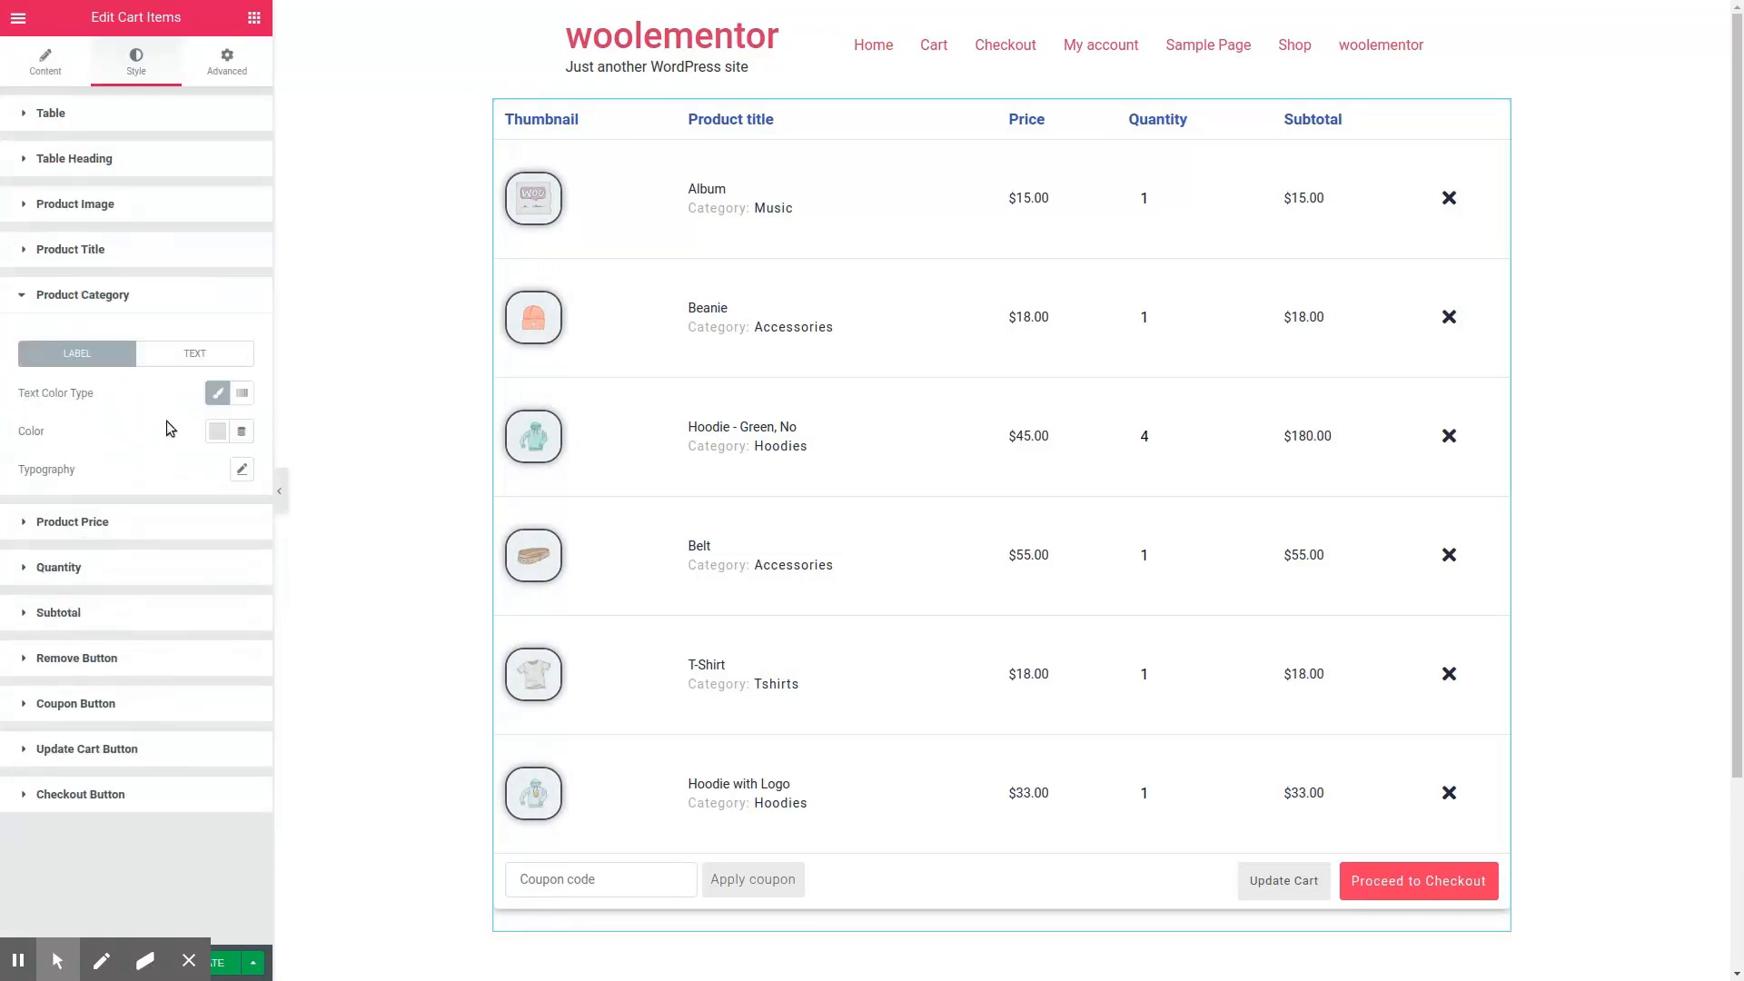
click(153, 522)
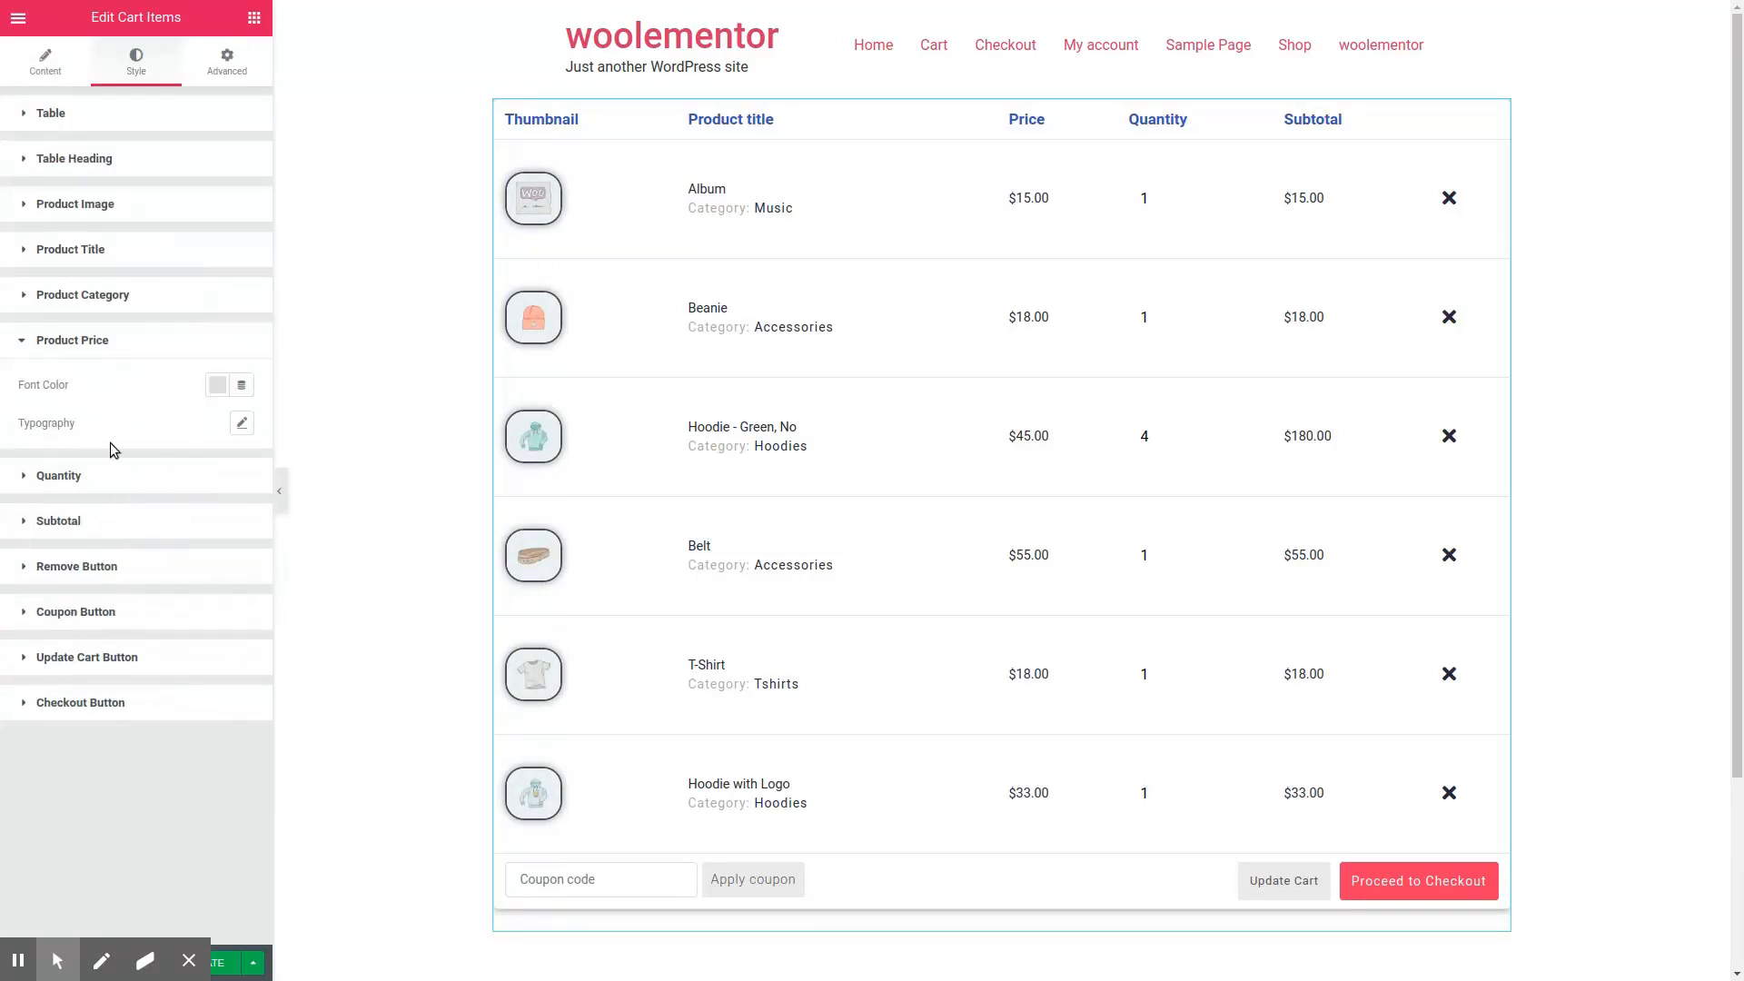
click(121, 481)
scroll(153, 589, down, 1)
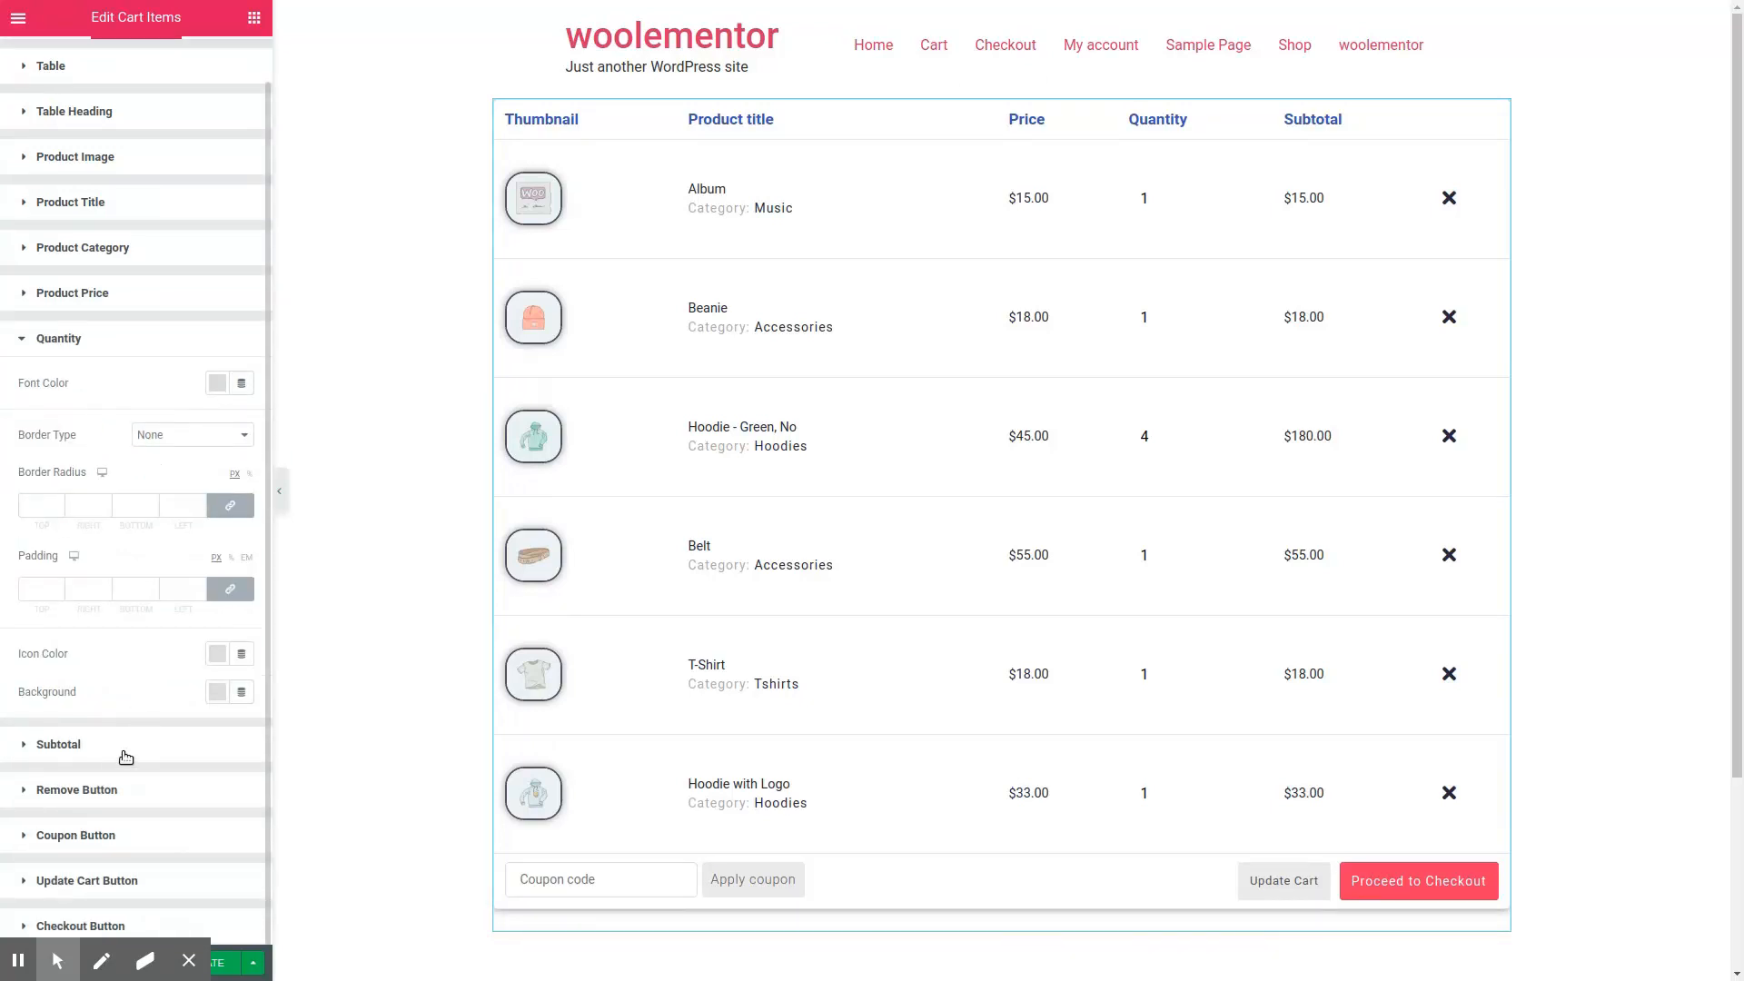
click(125, 746)
Step: Replace the remove button's icon with the solid circled-cross icon from the icon library, searching for "tim"
click(76, 566)
scroll(150, 545, down, 2)
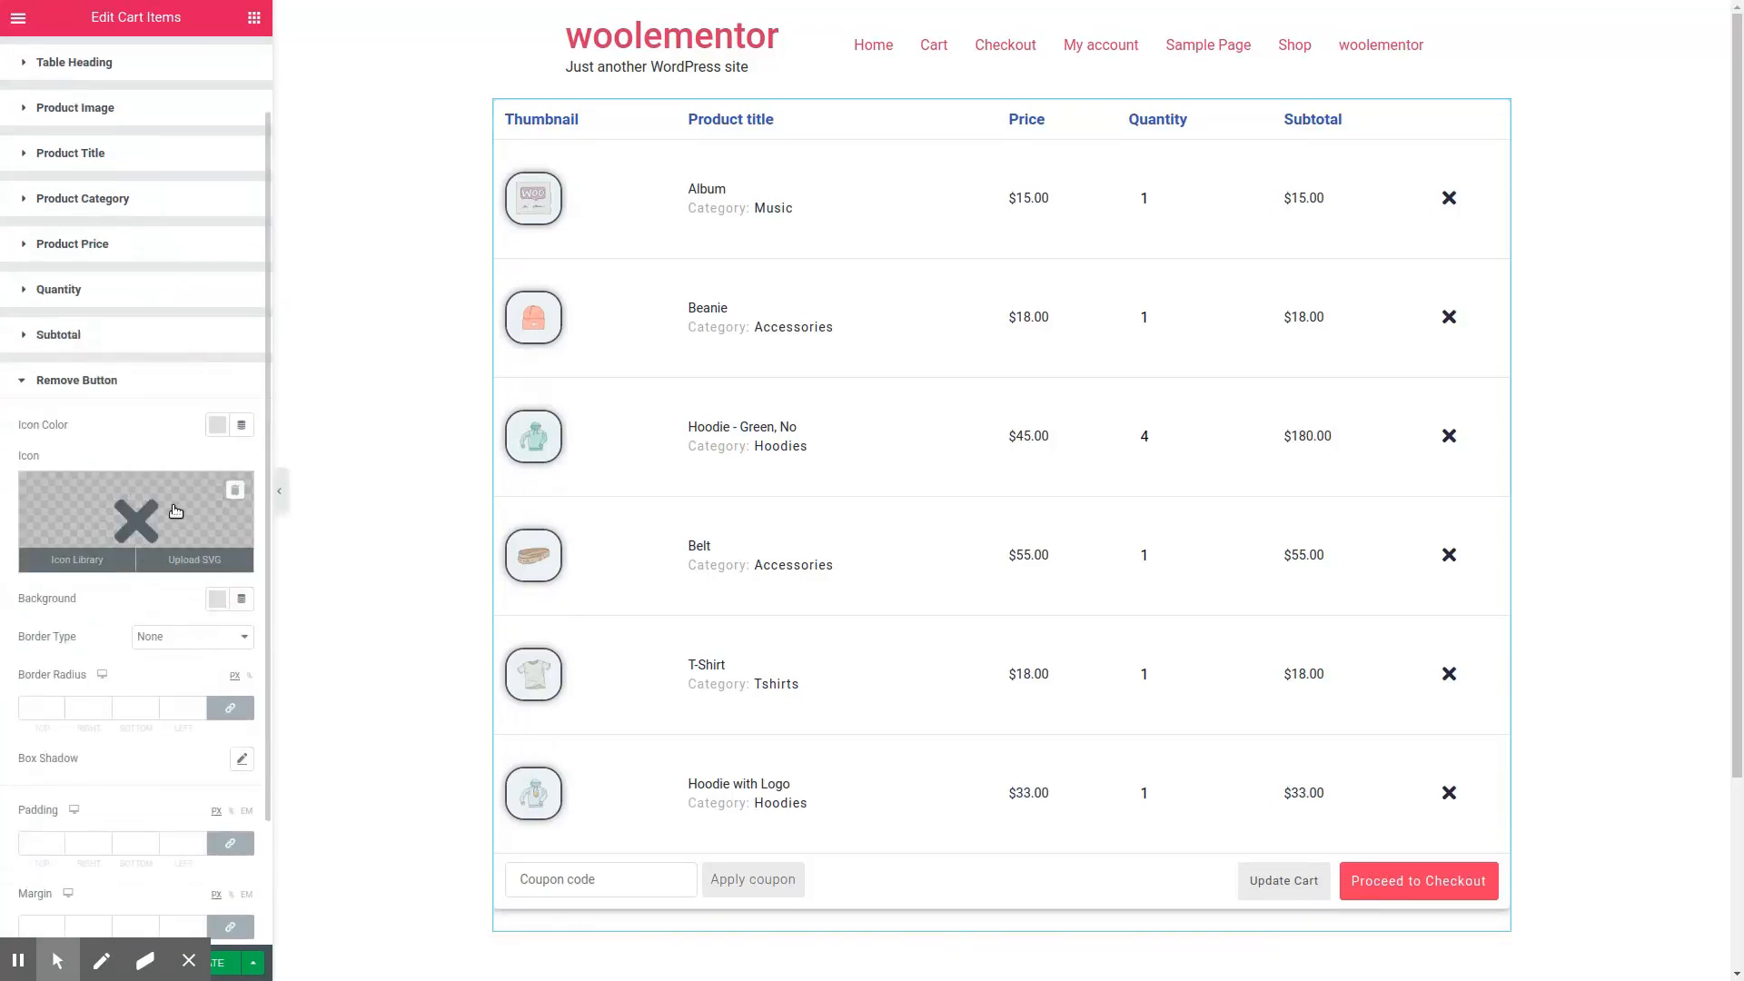
click(137, 518)
text(tim)
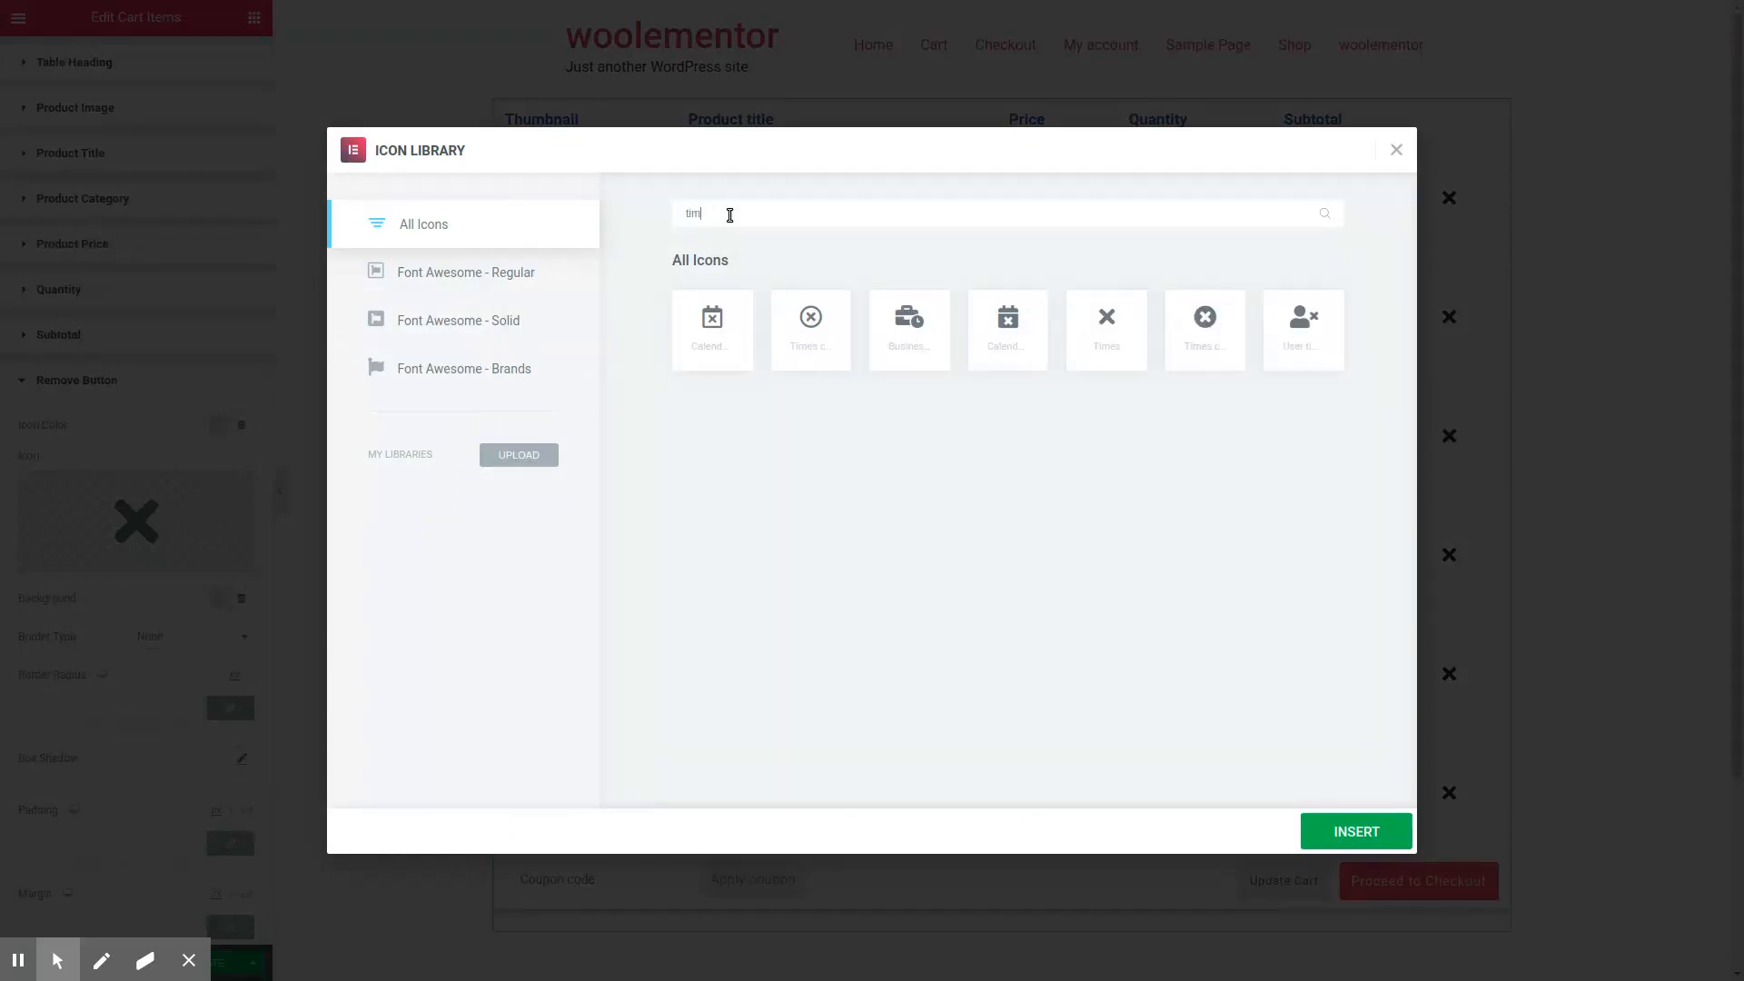
click(1205, 327)
click(1344, 828)
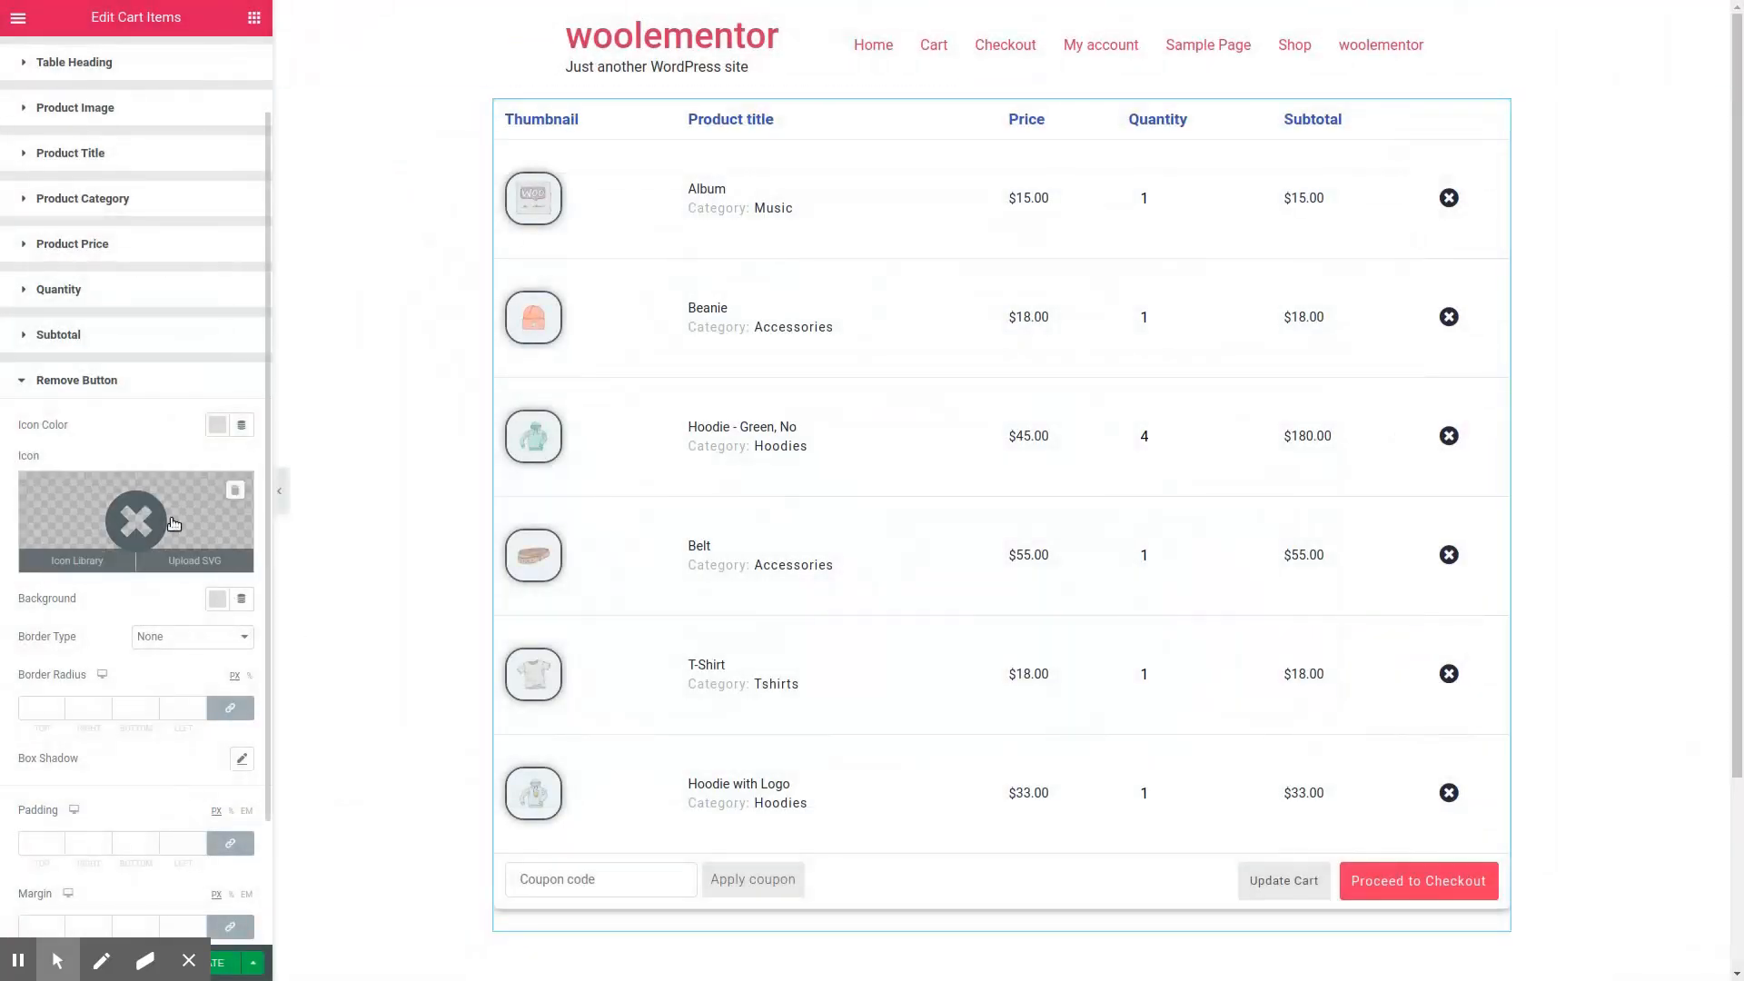
Step: Set the remove button's icon color to dark red
scroll(193, 485, down, 3)
click(217, 280)
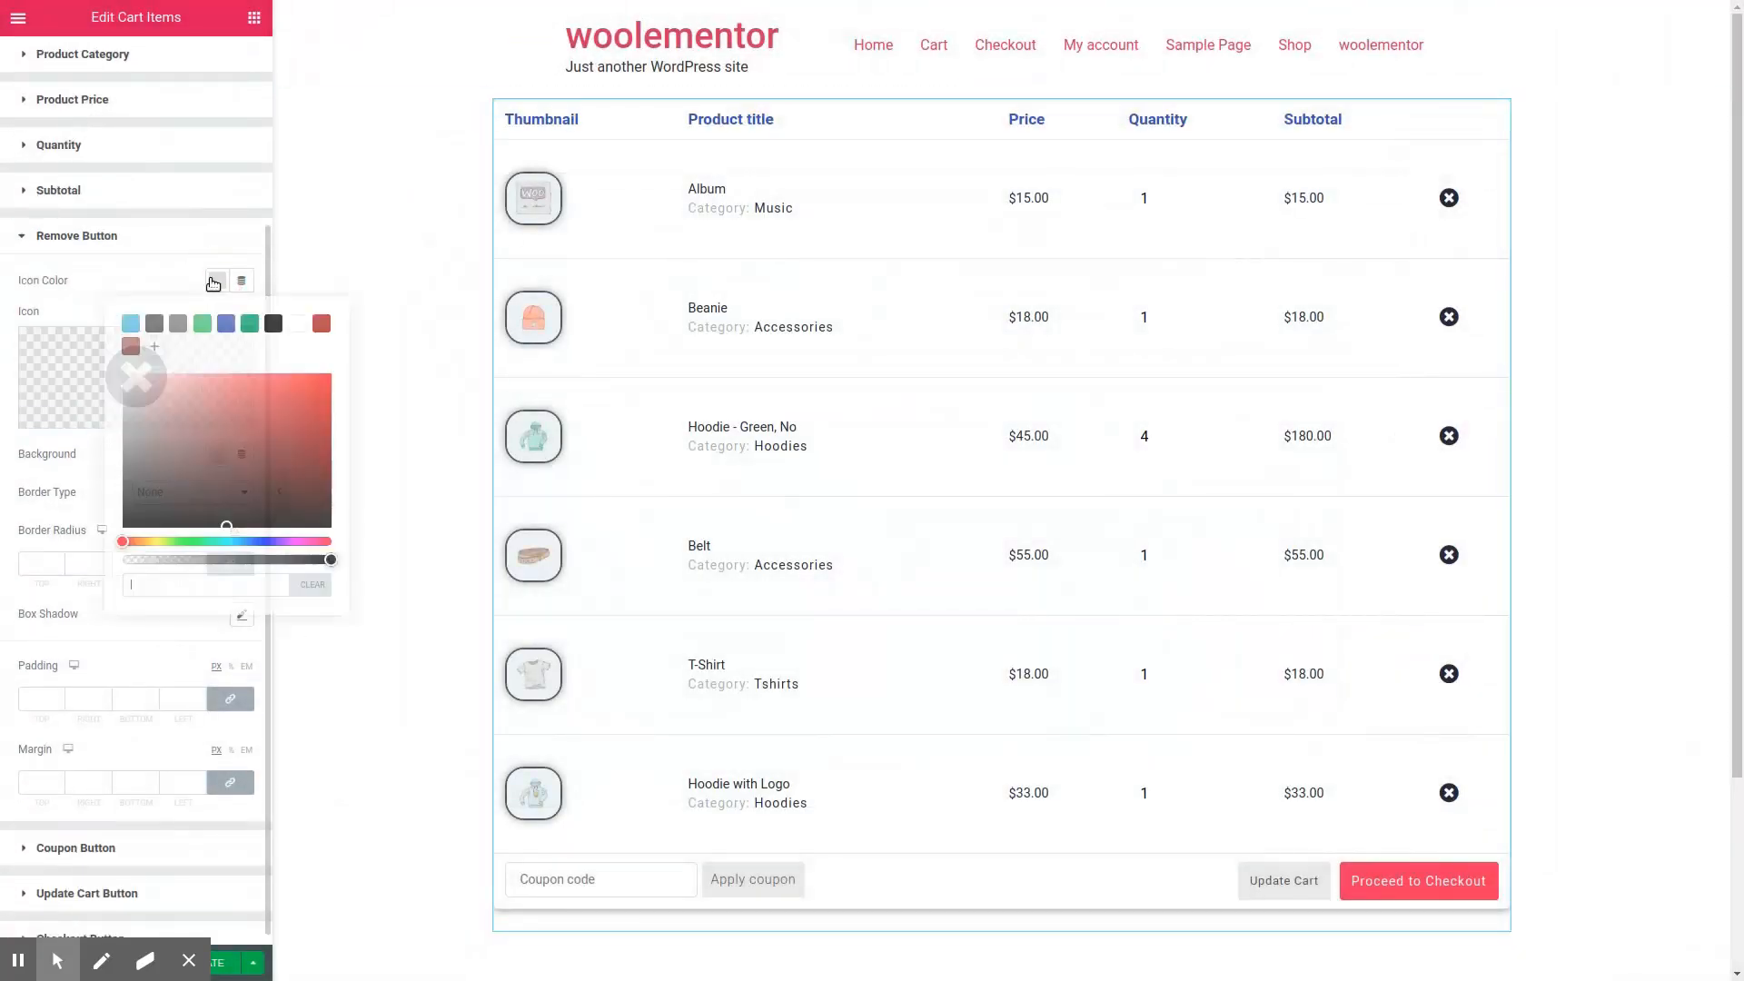
click(321, 325)
click(163, 633)
scroll(163, 634, down, 1)
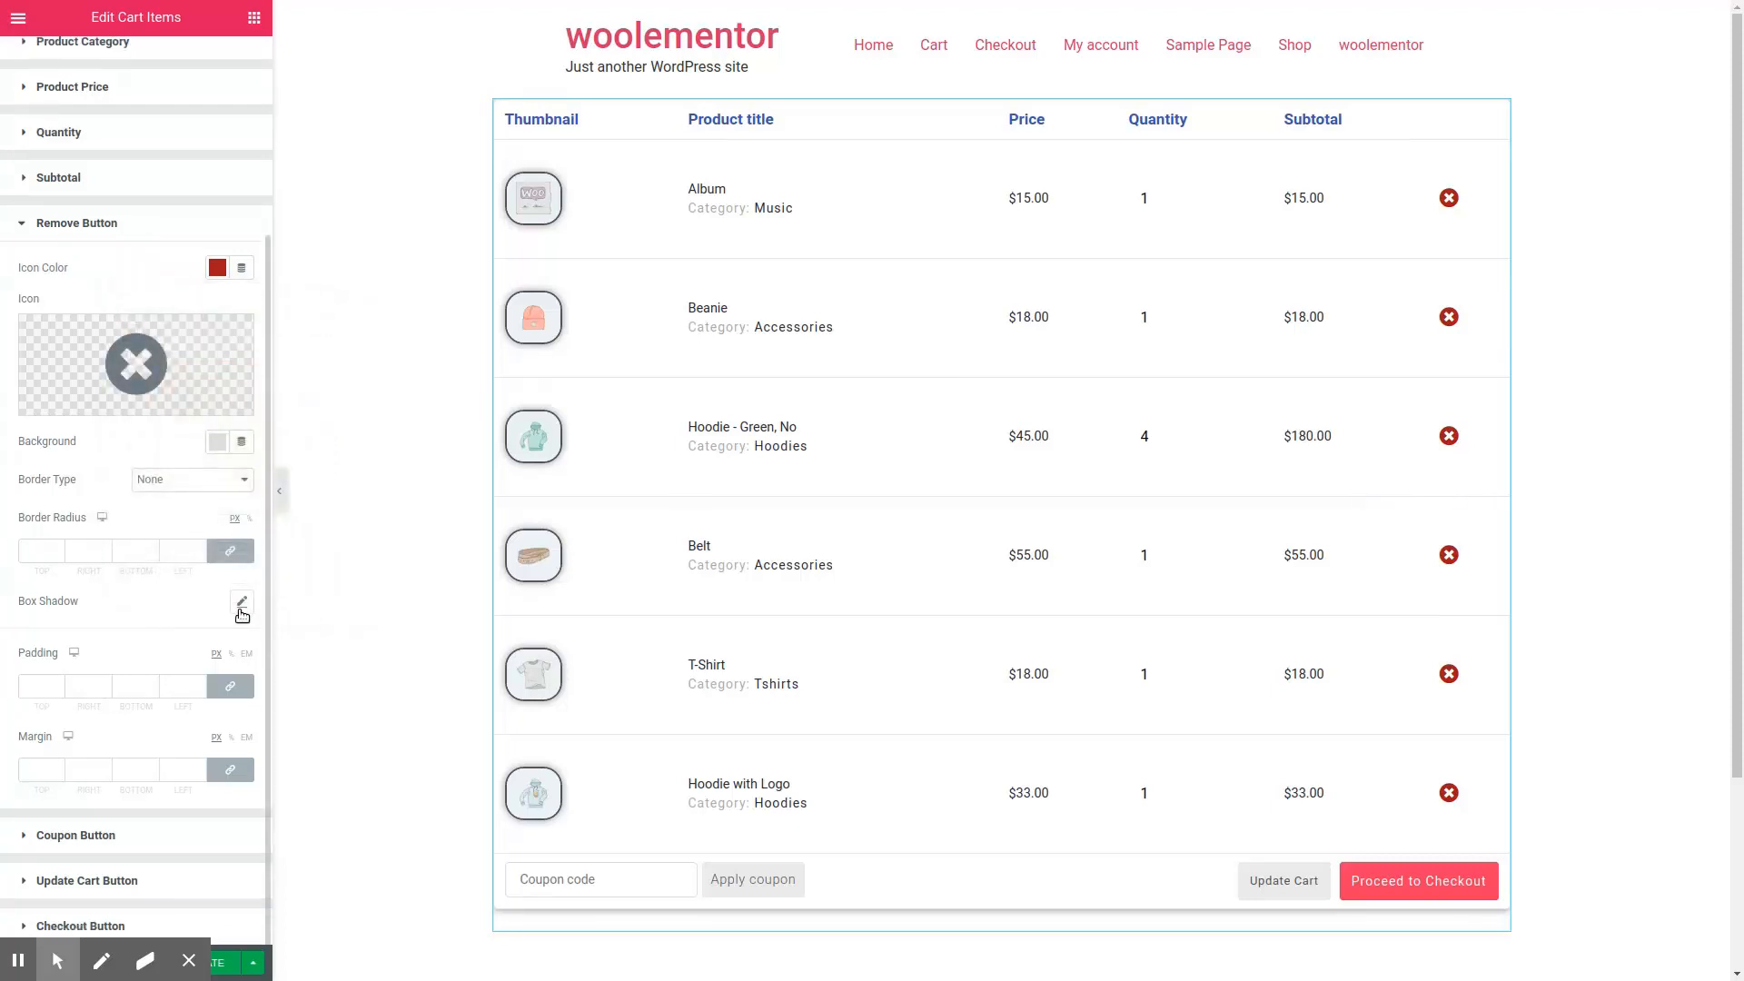
Step: Review the coupon and update cart button styles, and set the checkout button's text color to blue #4054B2
click(76, 836)
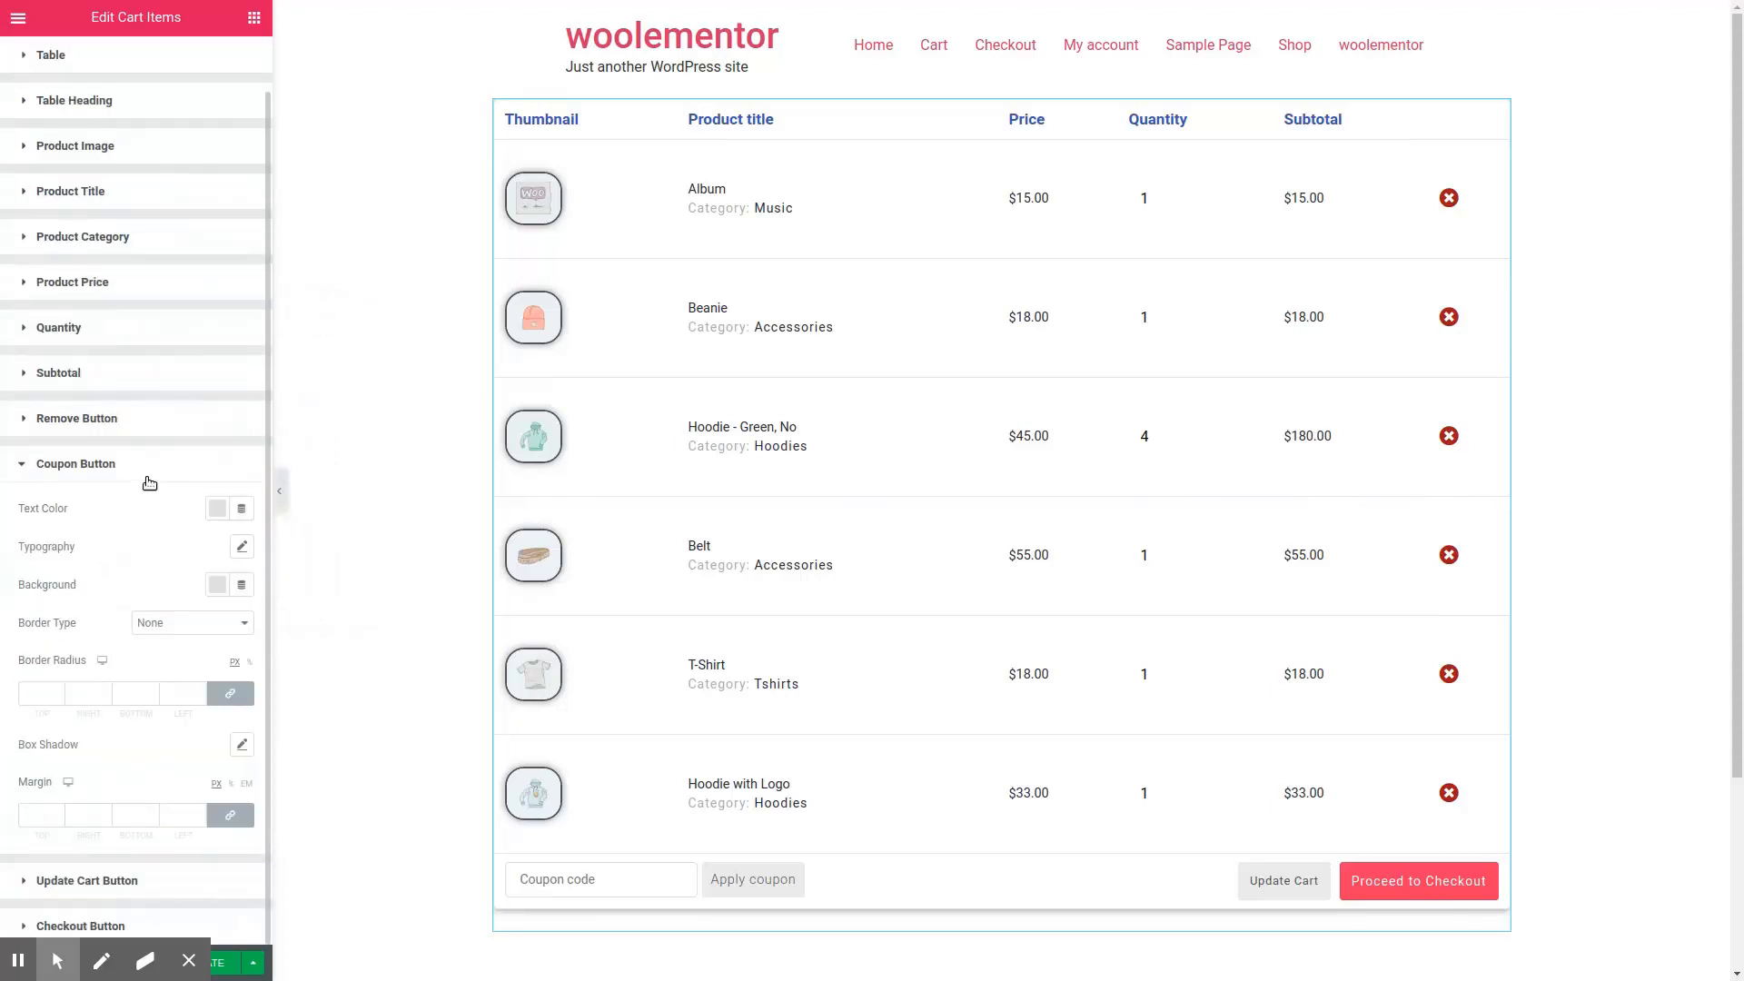
click(185, 888)
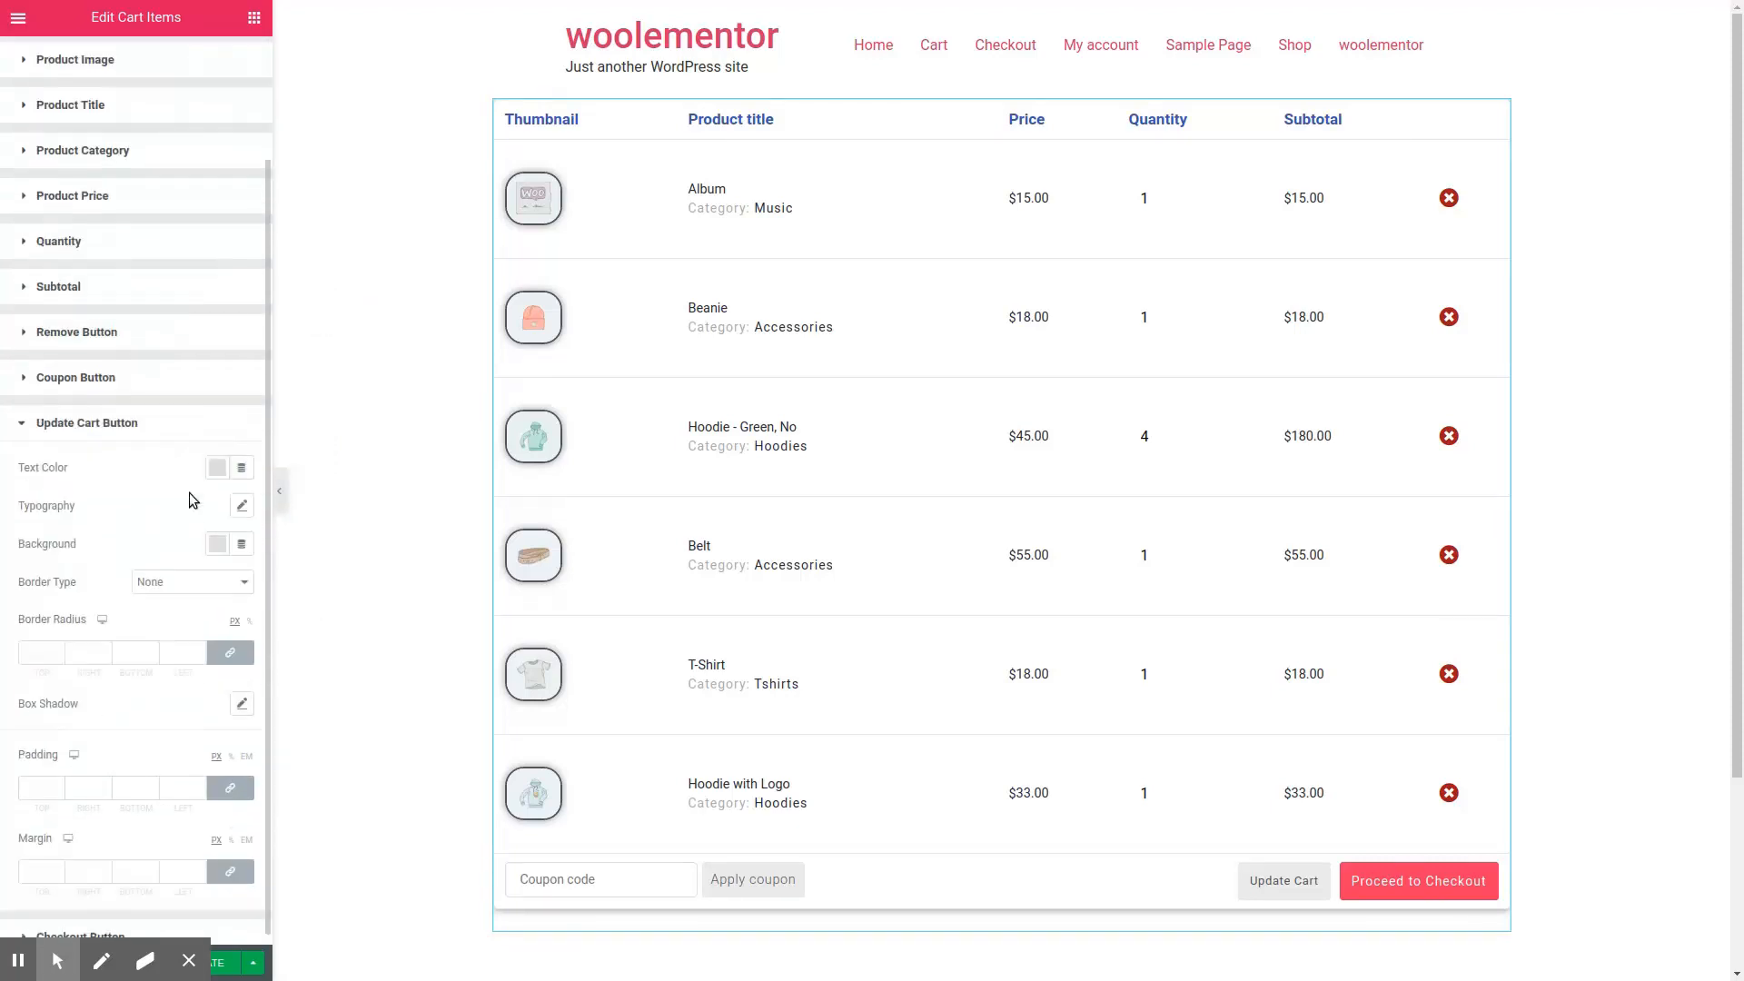
click(171, 926)
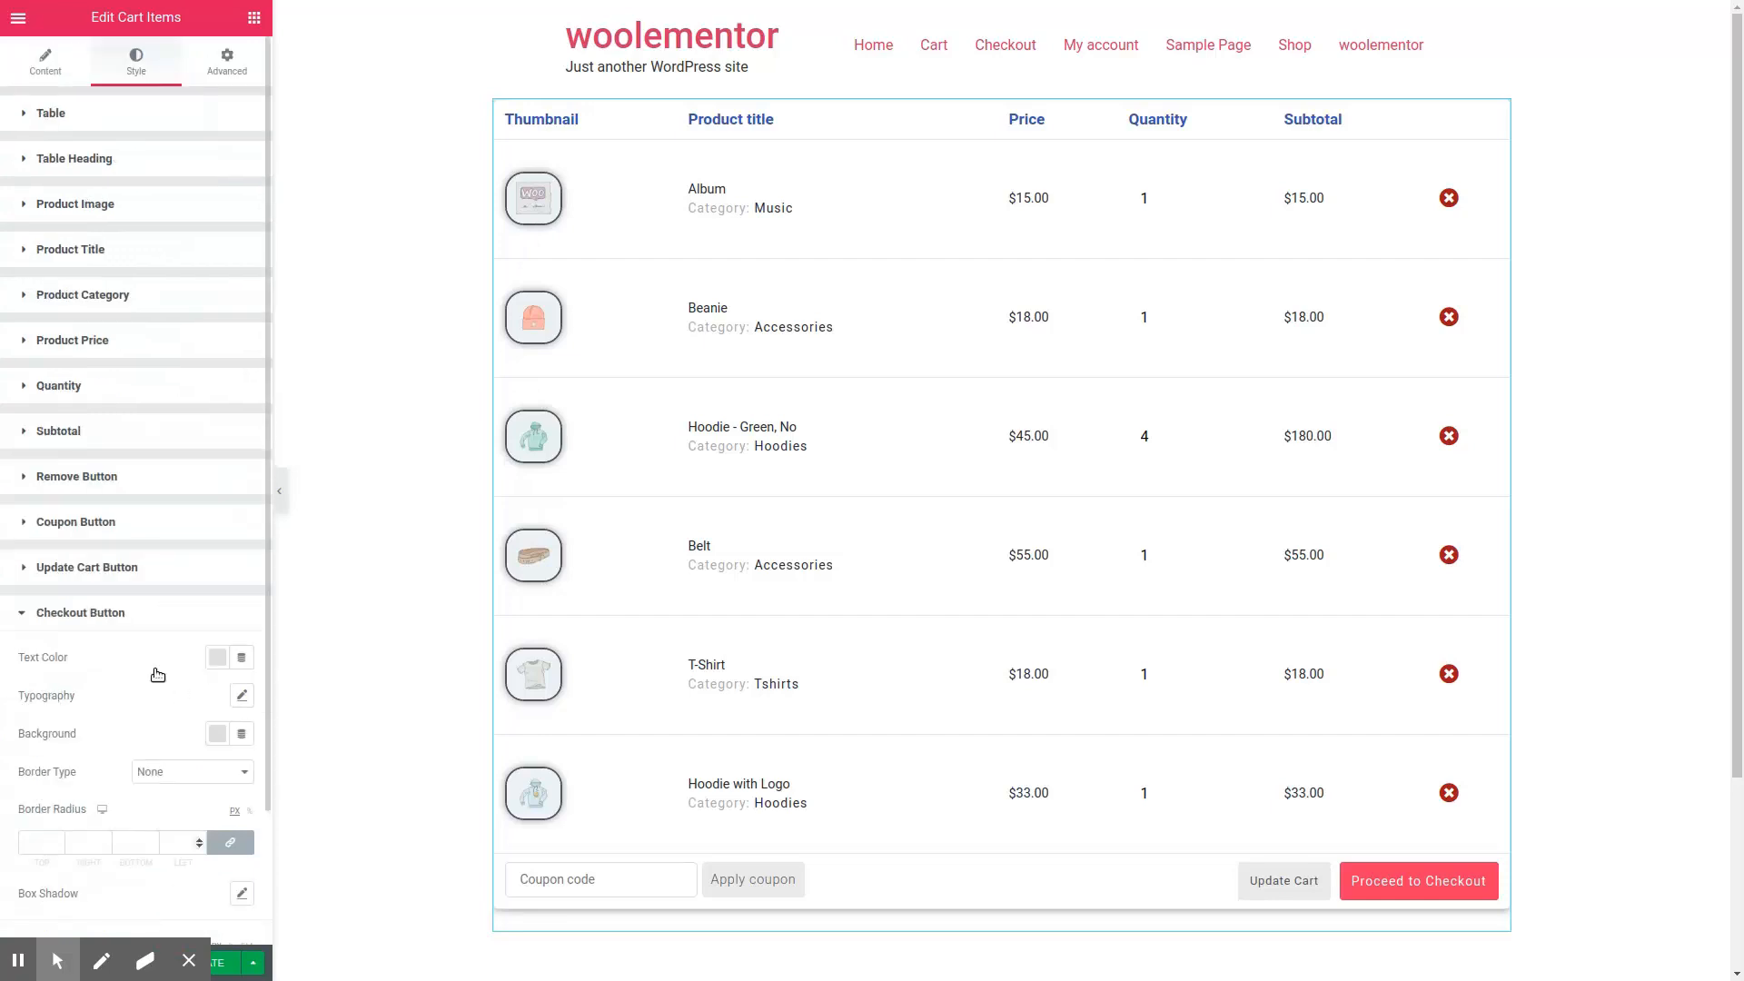
click(217, 501)
click(226, 545)
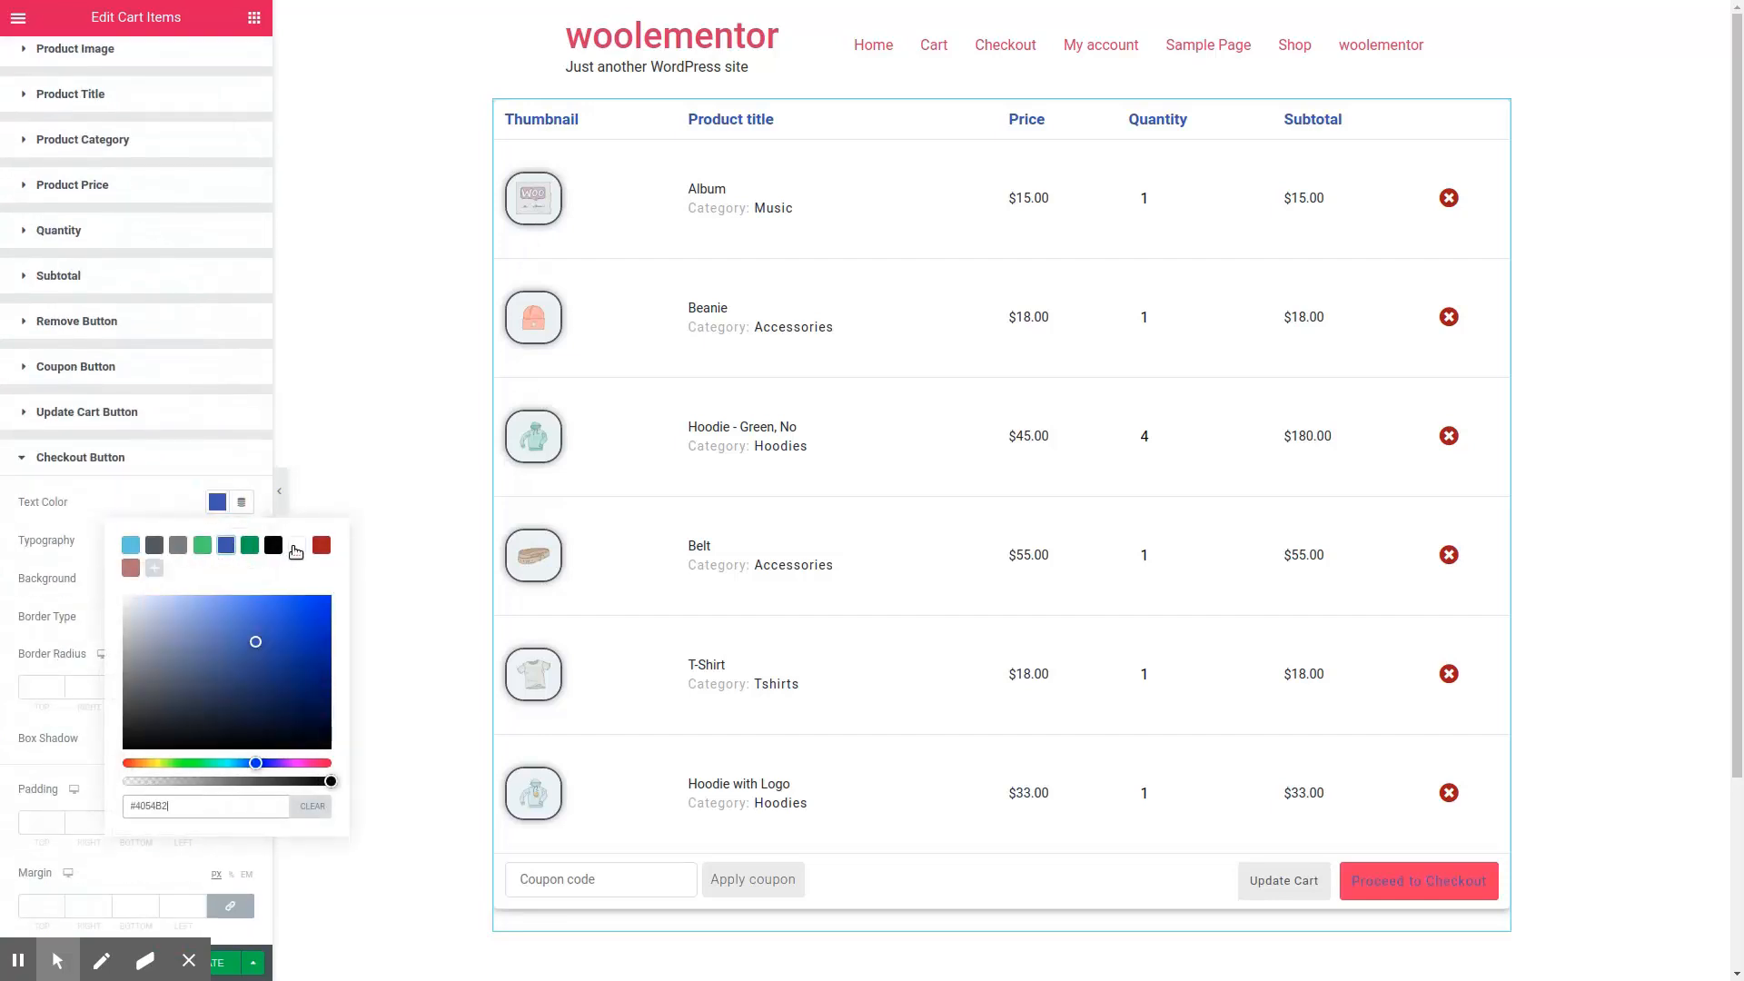
Step: Set the checkout button's text color to white and slightly enlarge its font
click(296, 545)
click(51, 500)
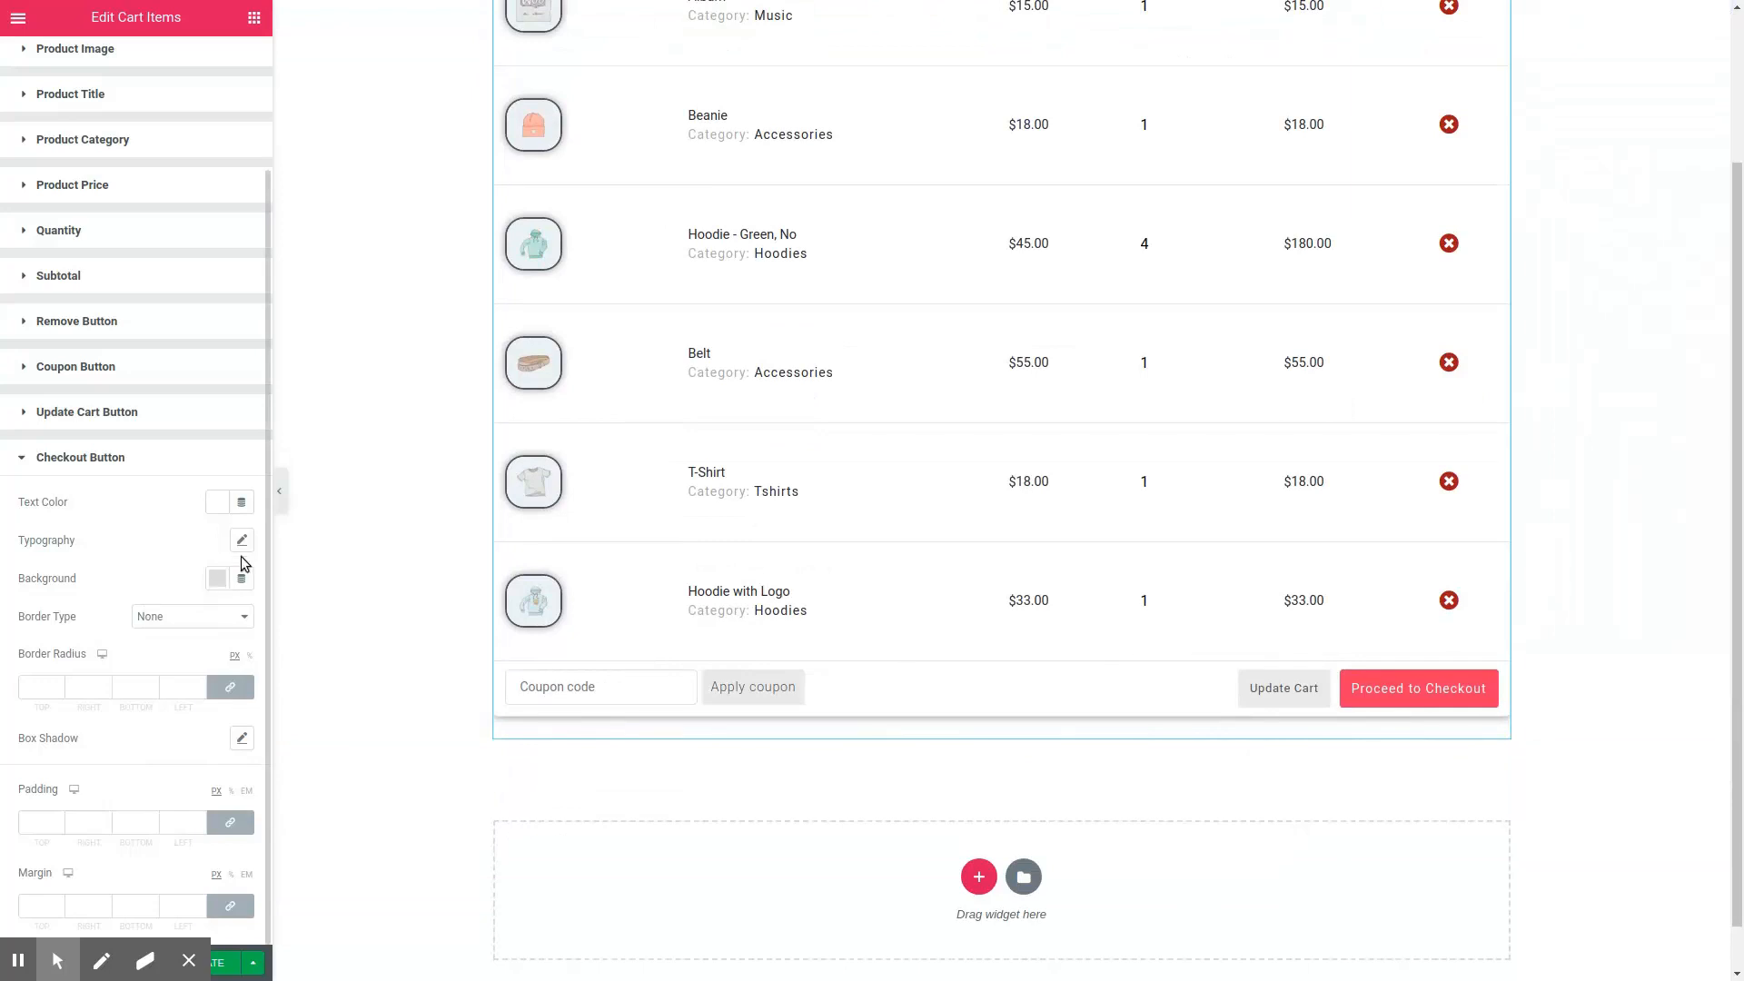
click(242, 540)
drag(46, 659, 46, 666)
click(141, 503)
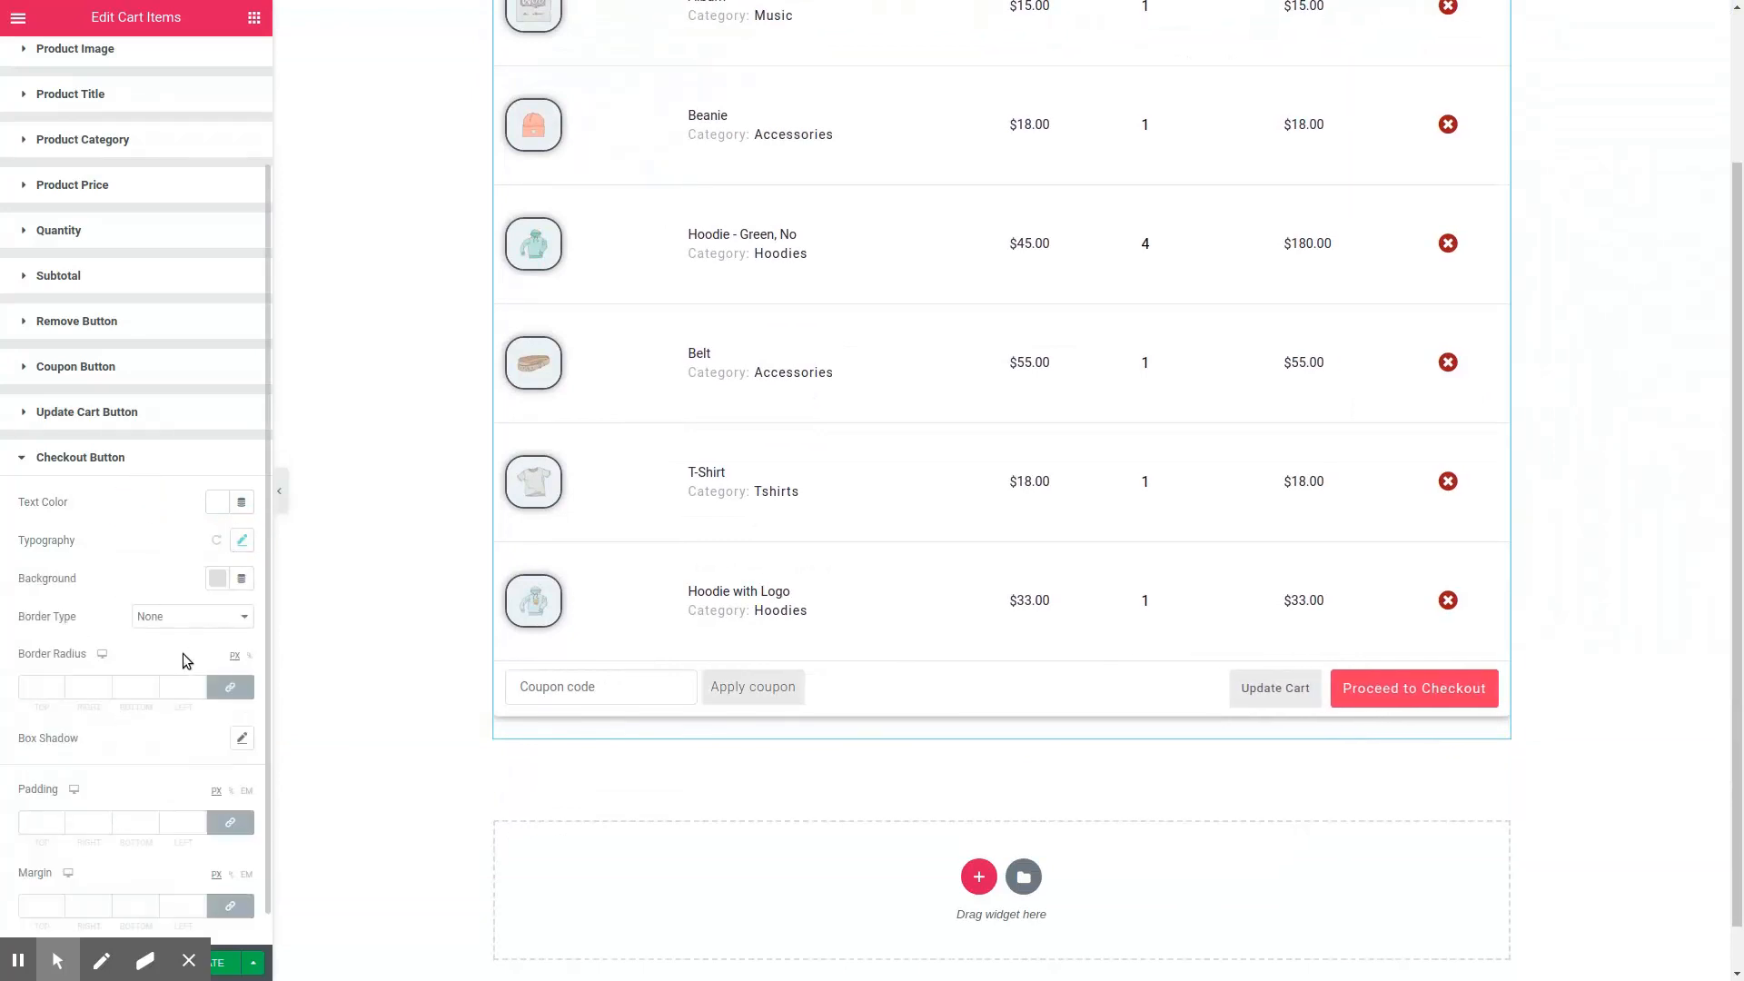
Step: Give the checkout button a border radius of 15 px and a bright red-orange background
click(59, 683)
click(59, 684)
click(218, 578)
click(226, 621)
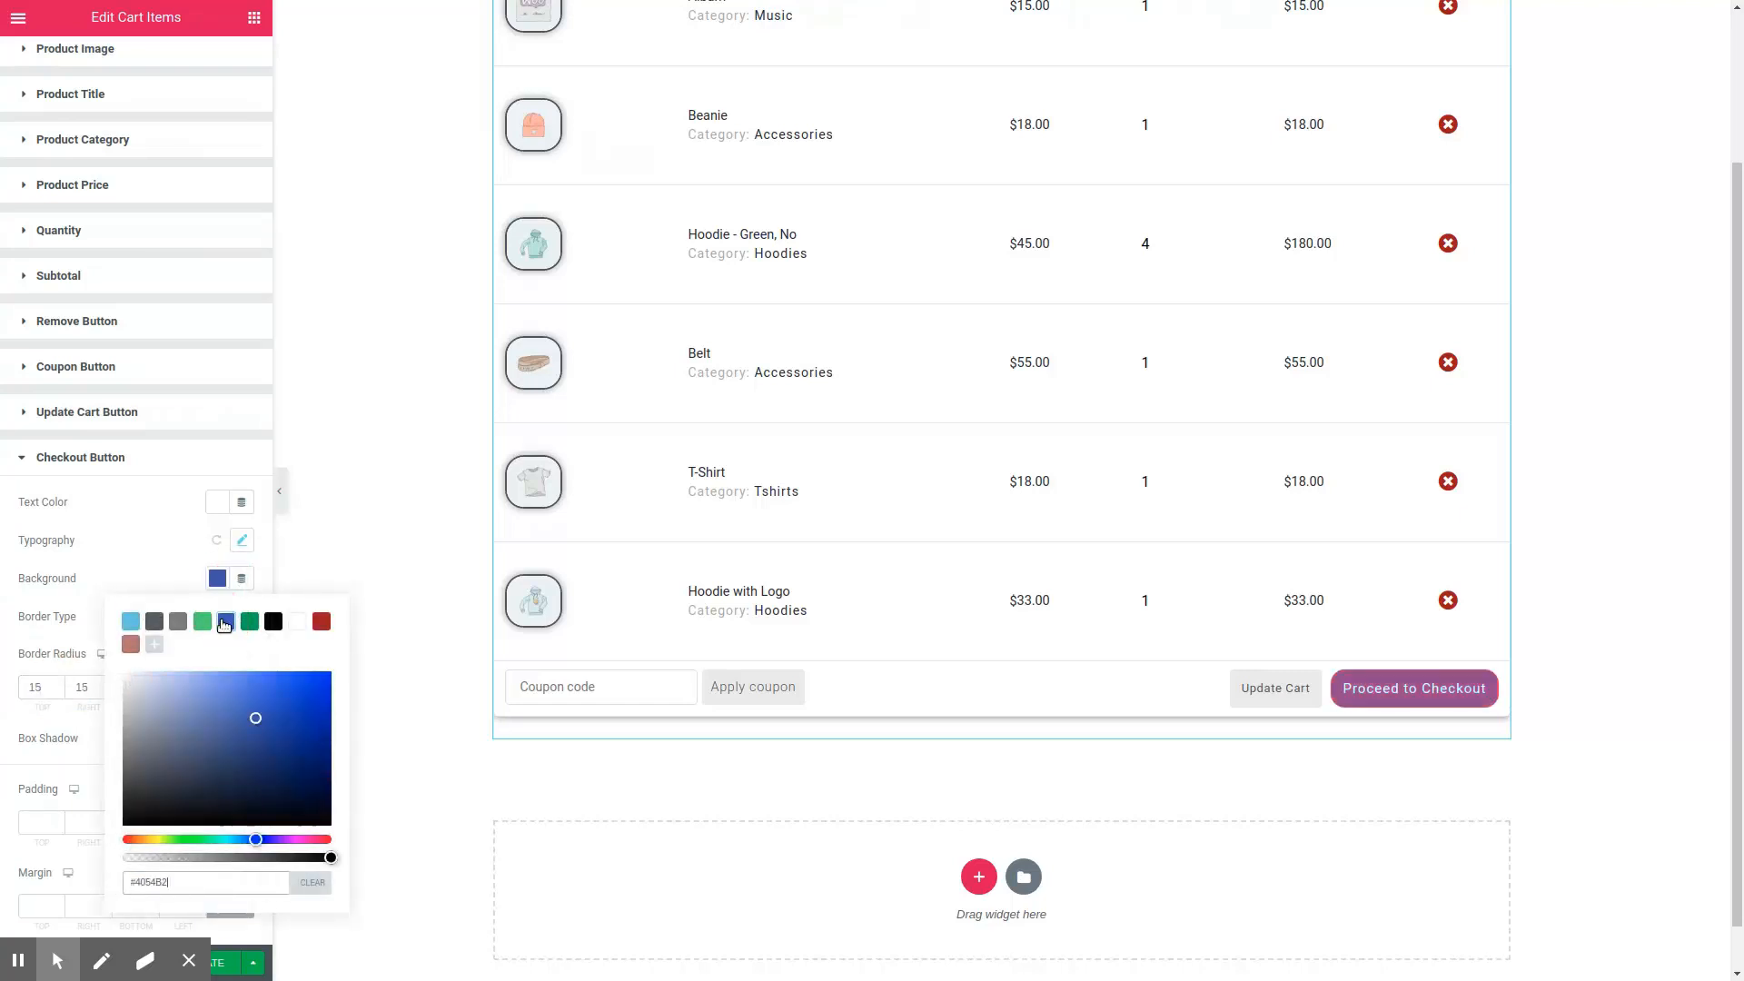
click(134, 647)
click(322, 621)
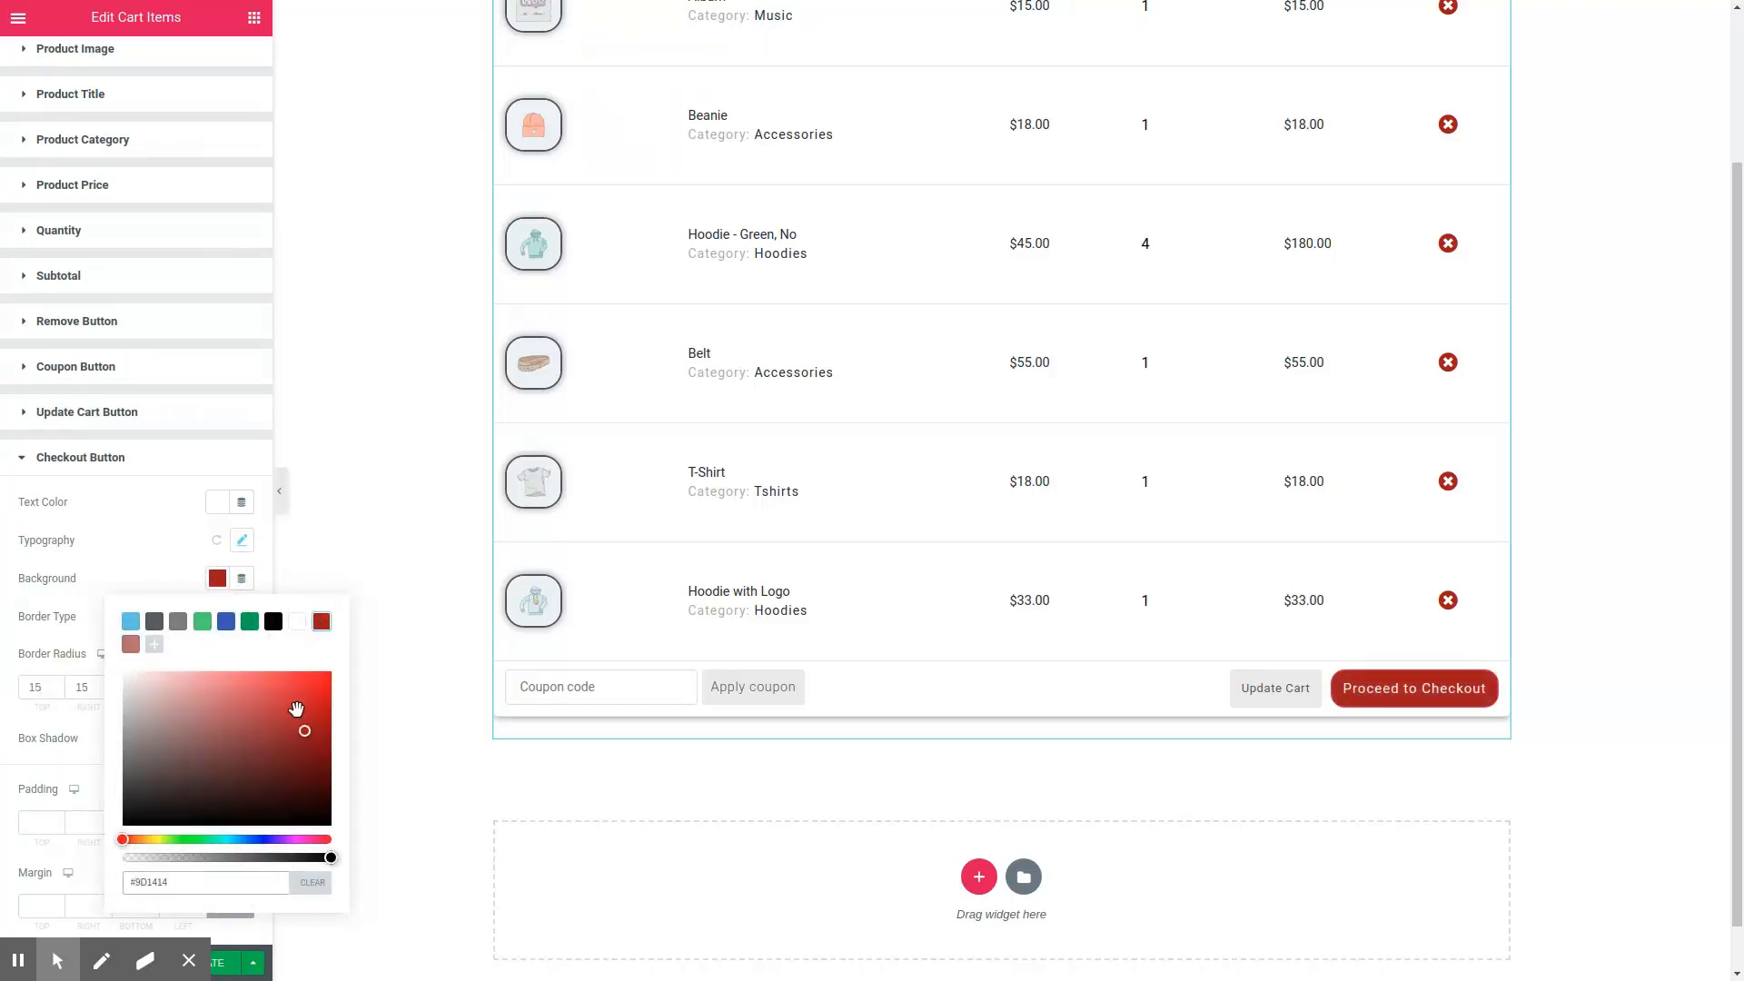
drag(298, 721, 282, 670)
click(141, 508)
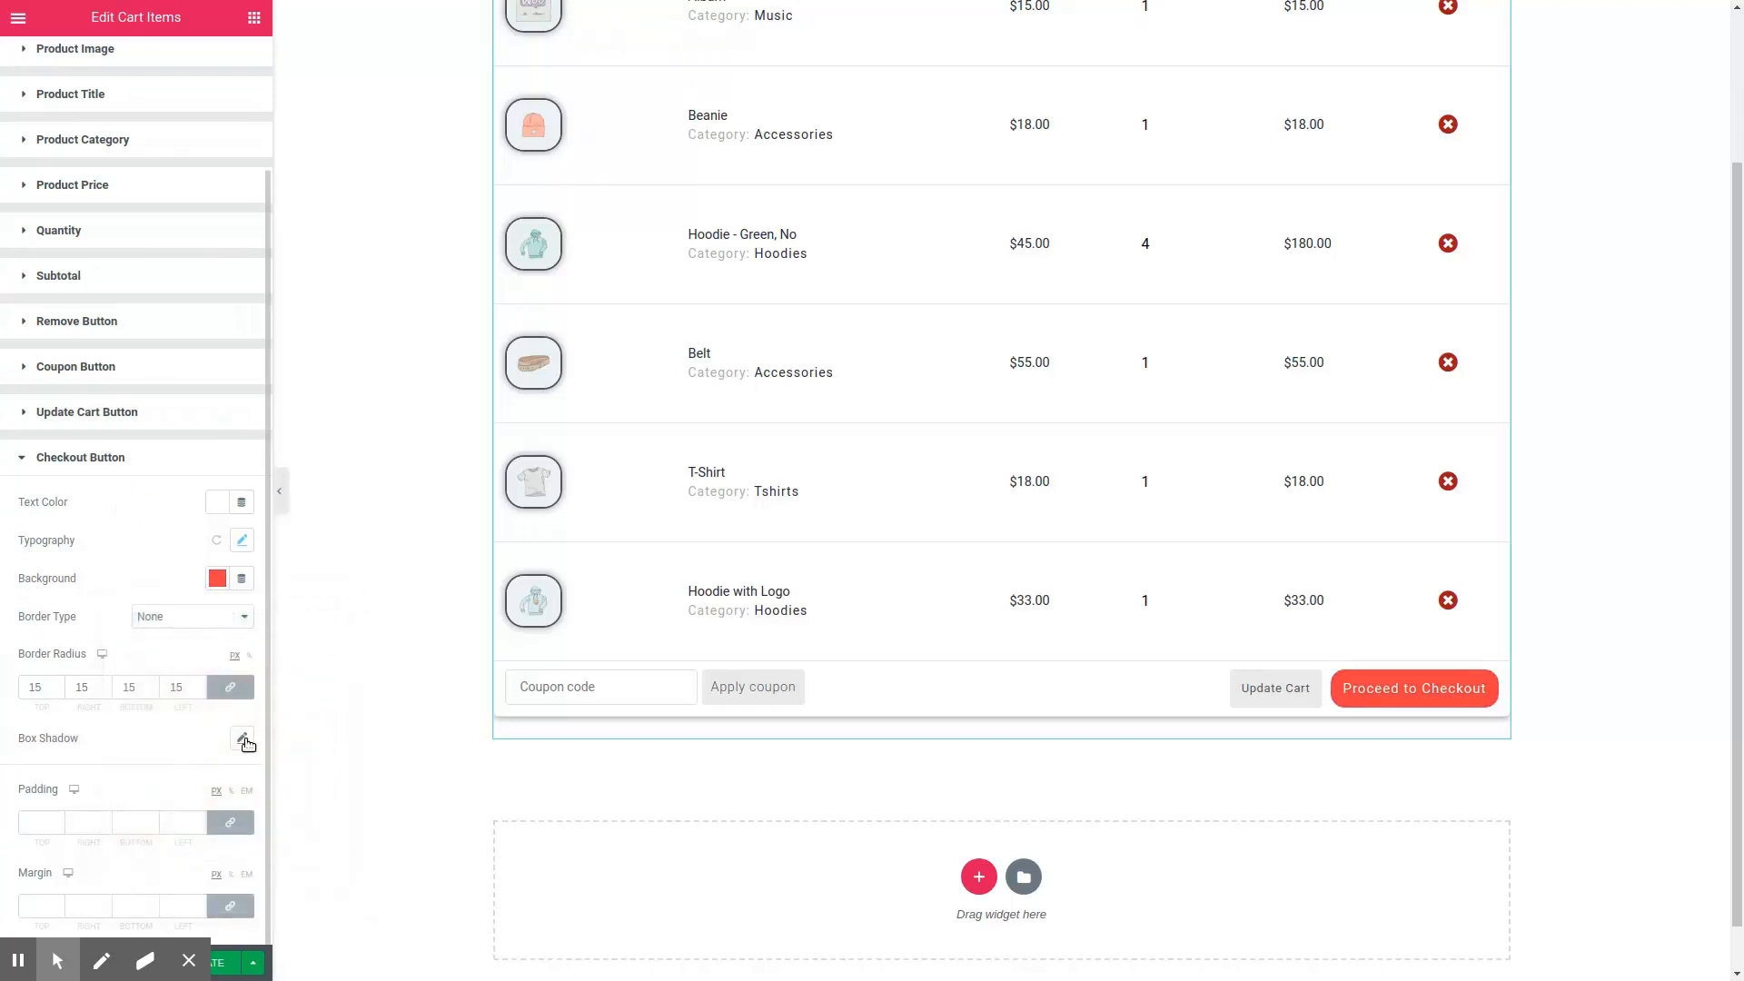
Step: Add a default box shadow to the checkout button
click(243, 739)
click(154, 621)
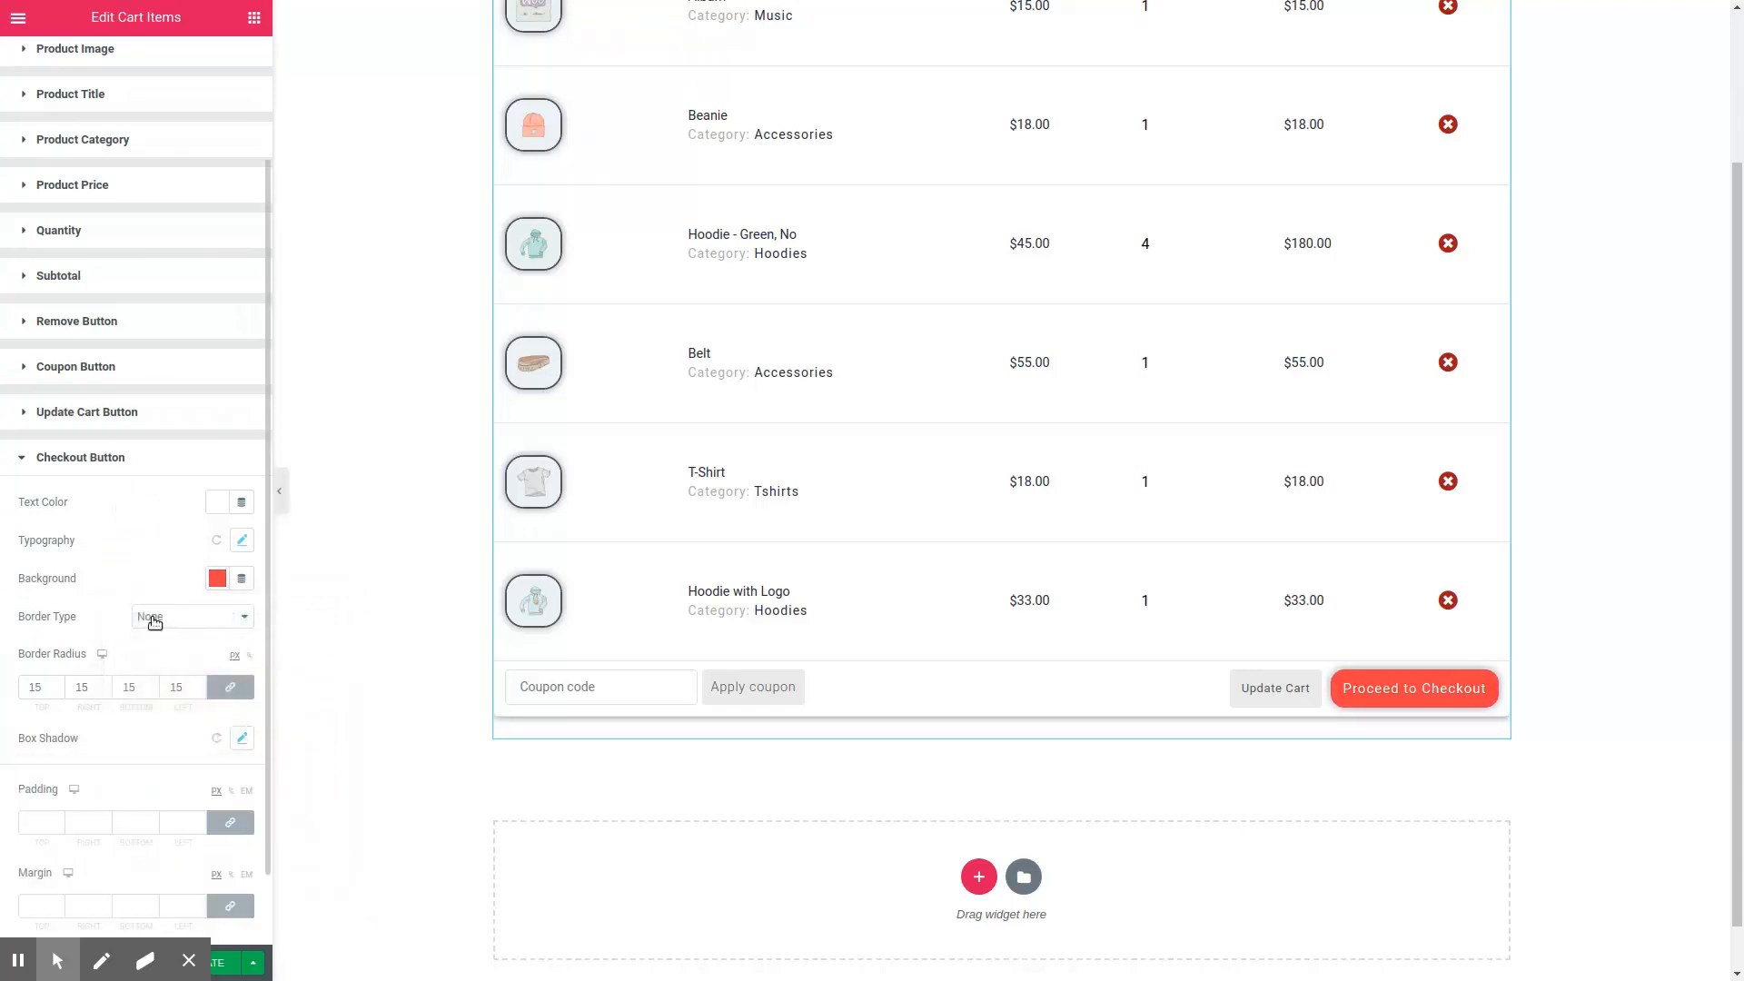
Step: Save the cart page changes and open the page preview
click(225, 962)
click(195, 962)
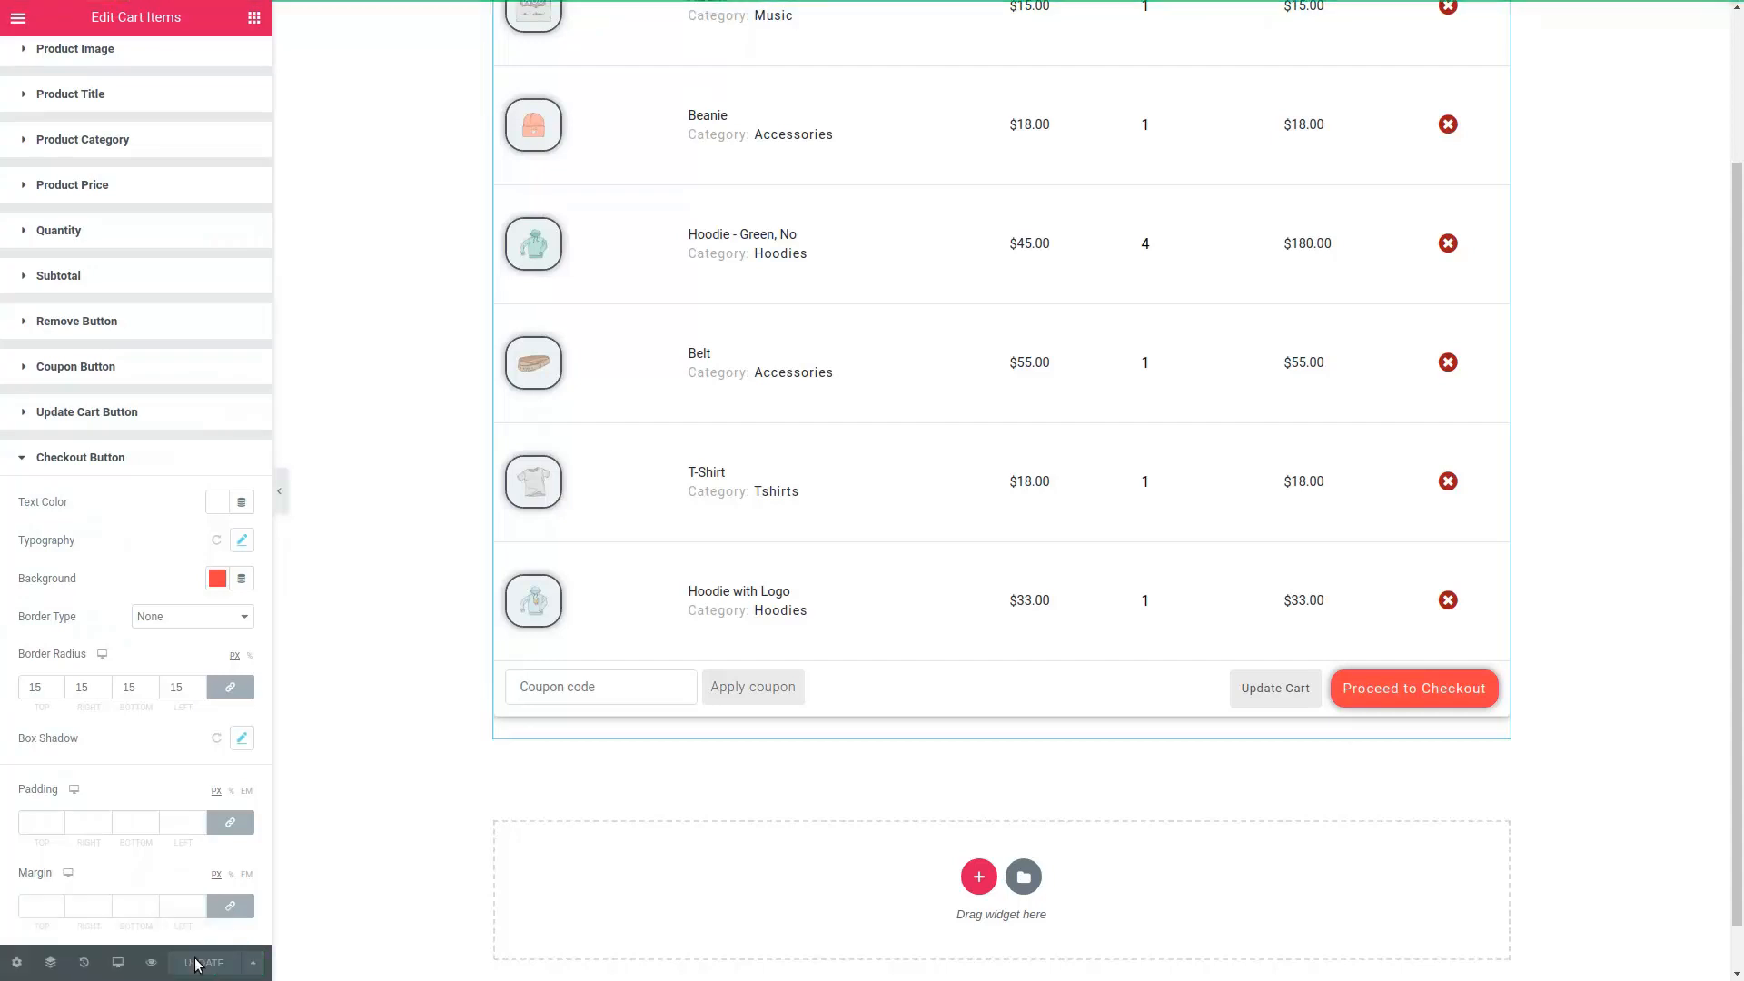
click(153, 963)
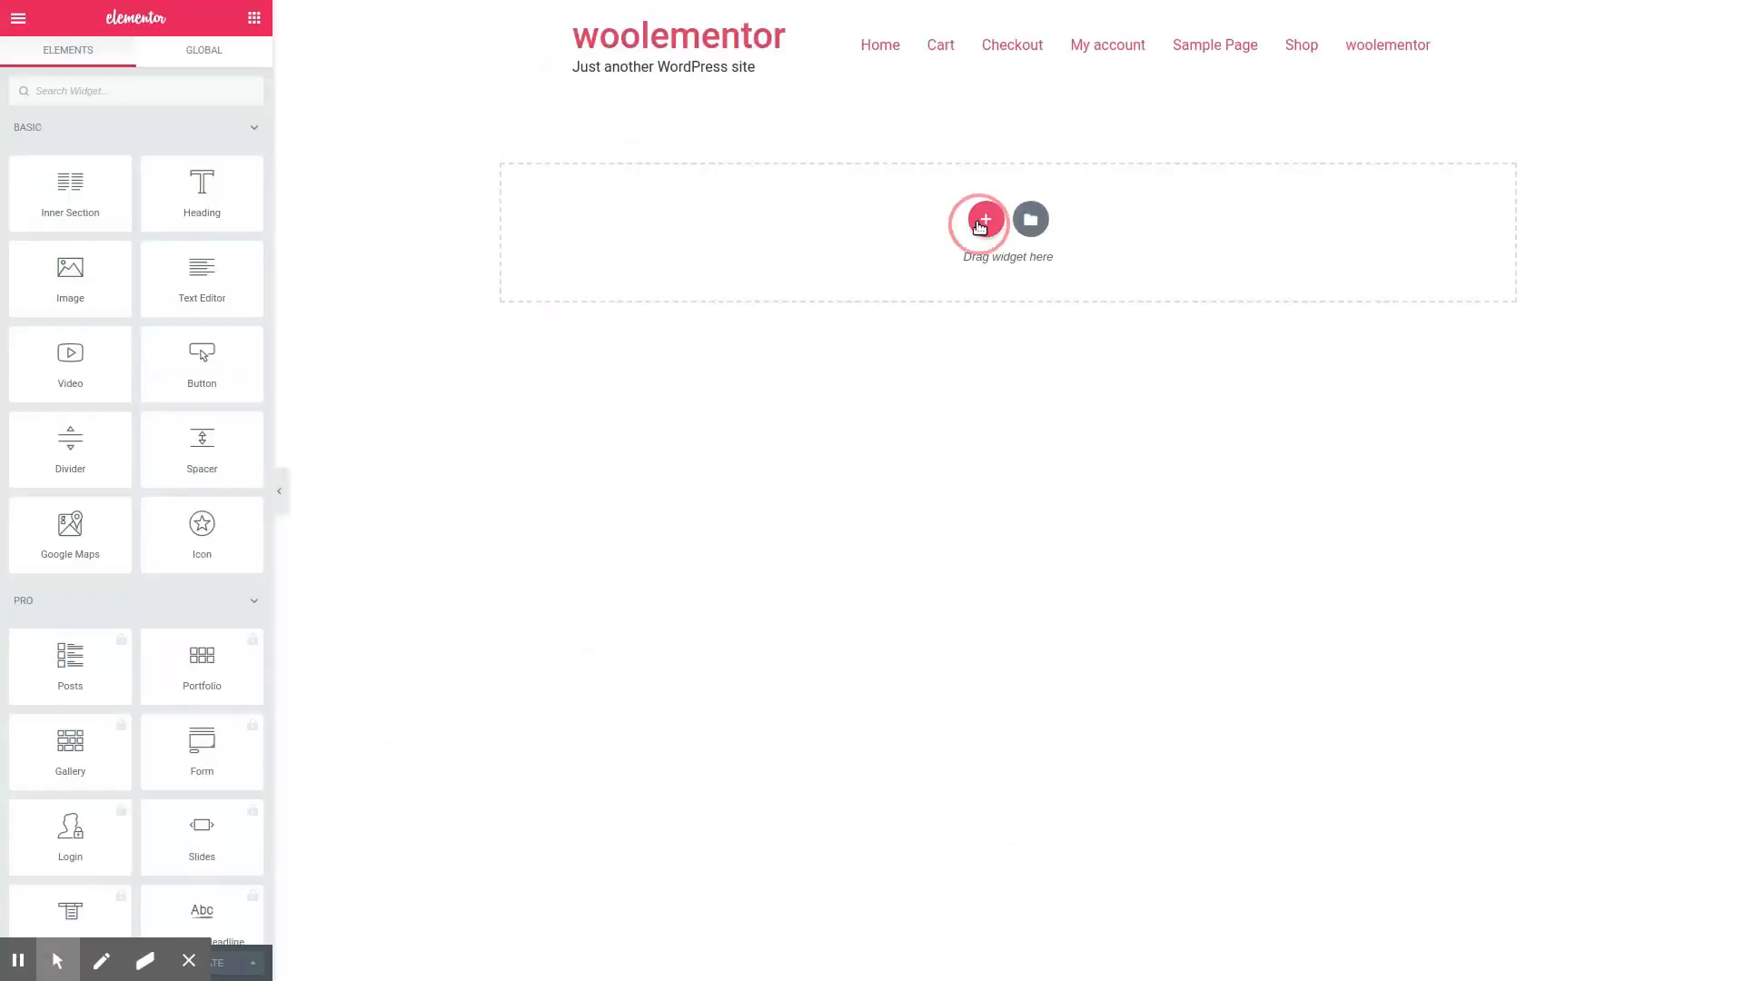
Step: Add a three-column section to the blank page and place the Cart Overview widget in its first column, searching for "cart o"
click(984, 218)
click(966, 267)
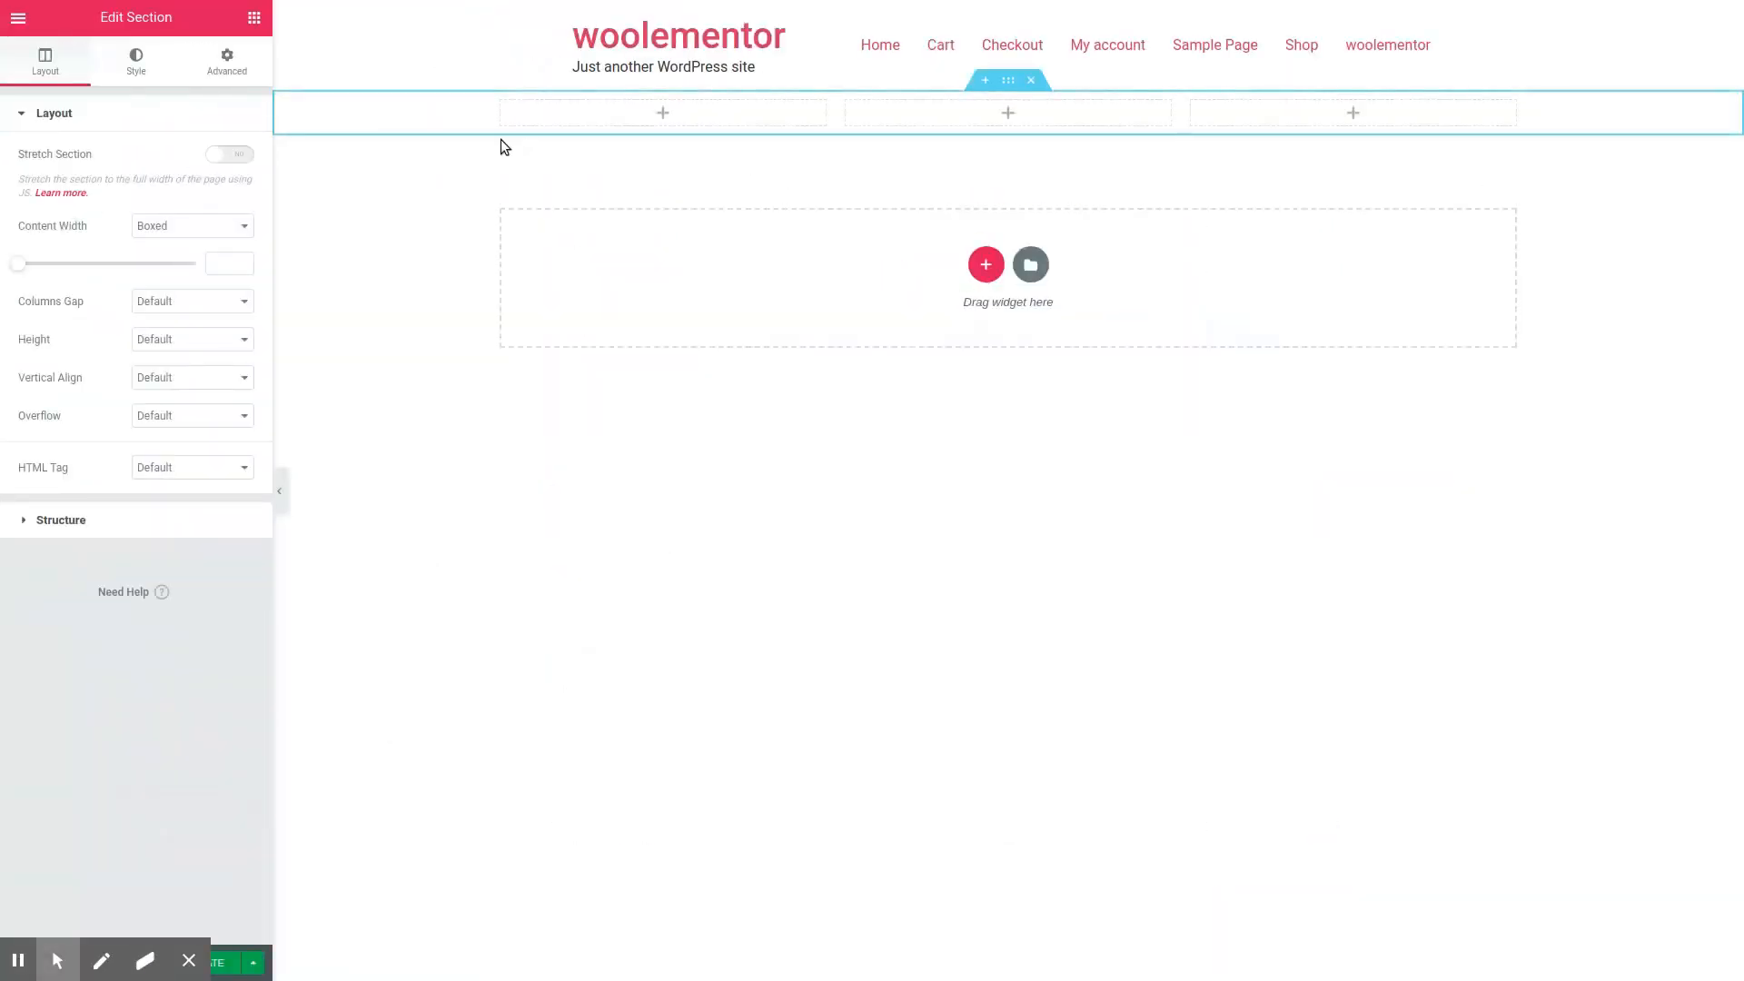
text(cart o)
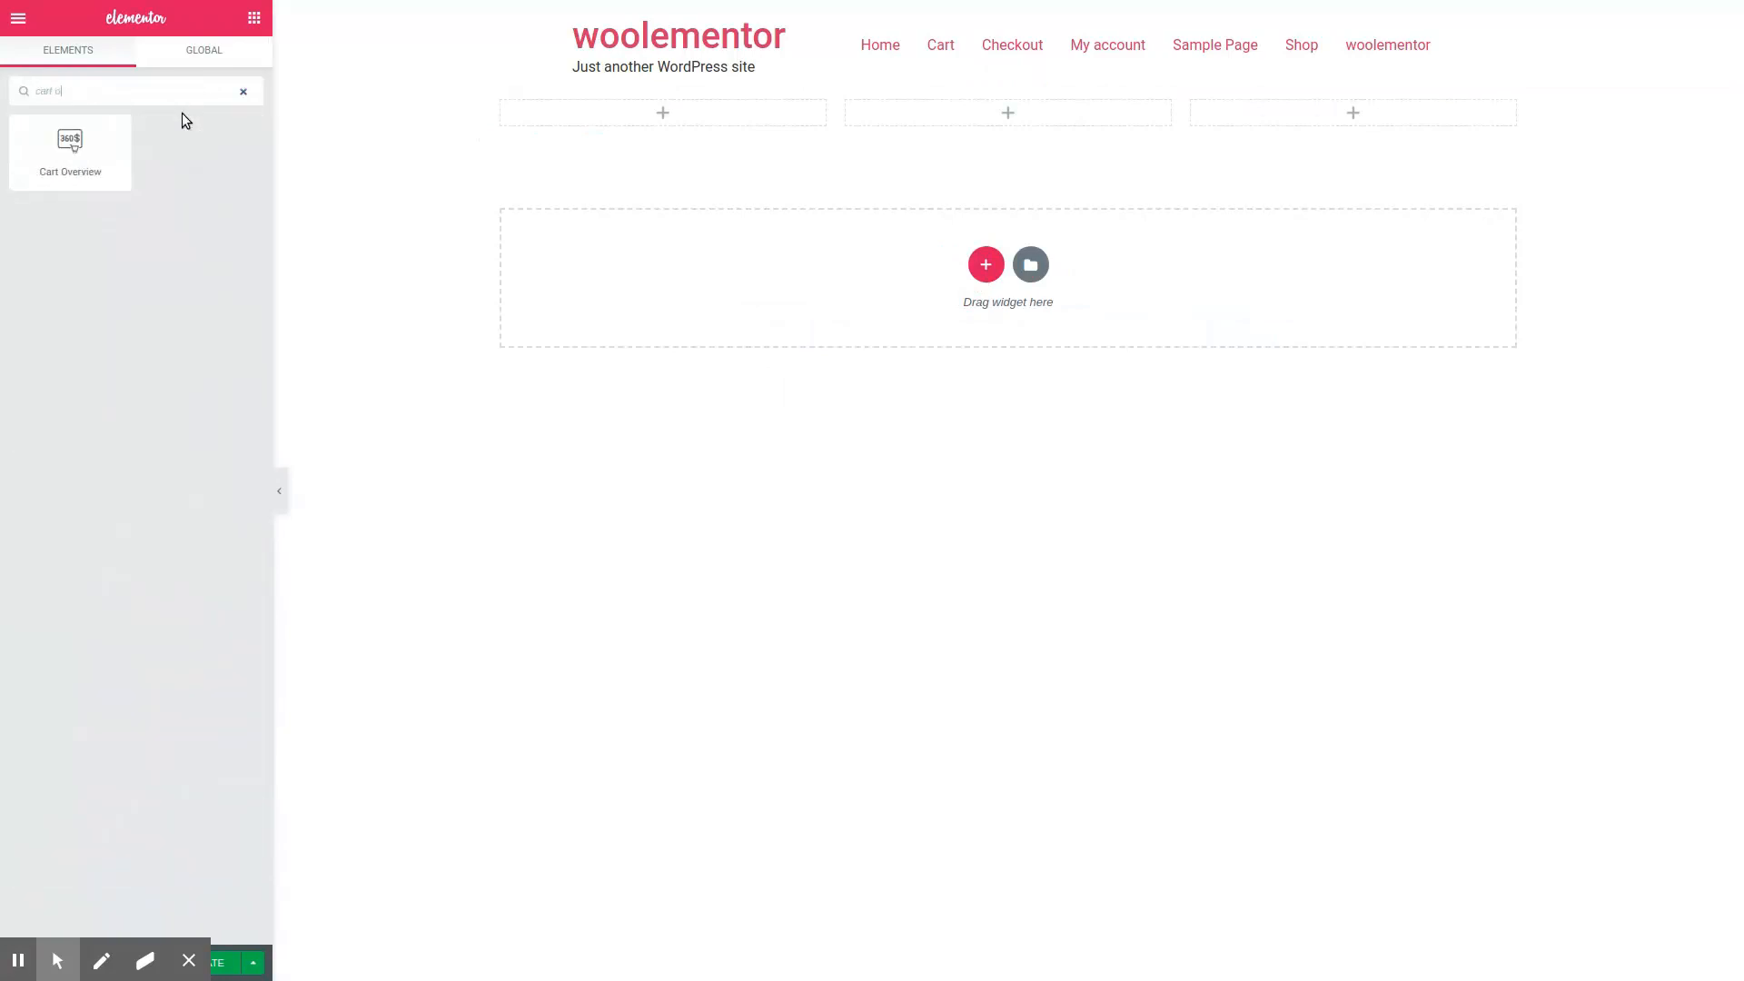
drag(88, 159, 723, 116)
mouse_move(835, 194)
mouse_down()
mouse_move(1116, 220)
mouse_move(826, 214)
mouse_up()
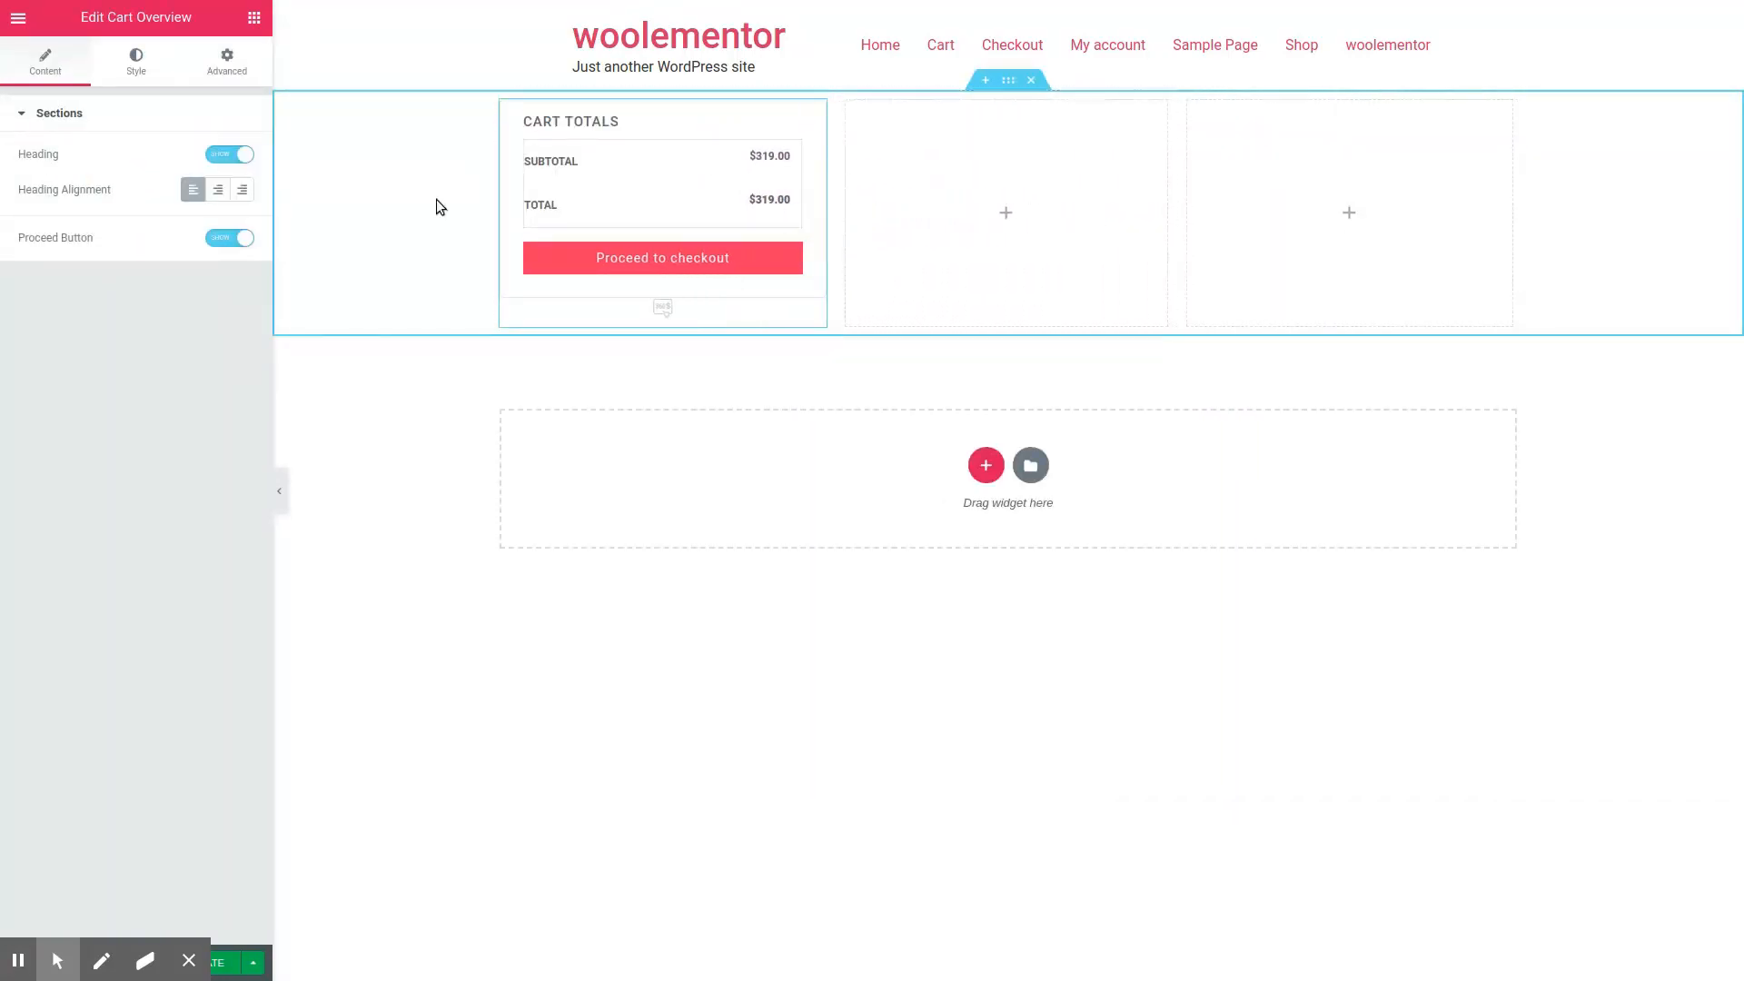
Step: Try hiding the Cart Overview heading and proceed button and centering the heading, restoring each setting
click(238, 155)
click(238, 155)
click(236, 238)
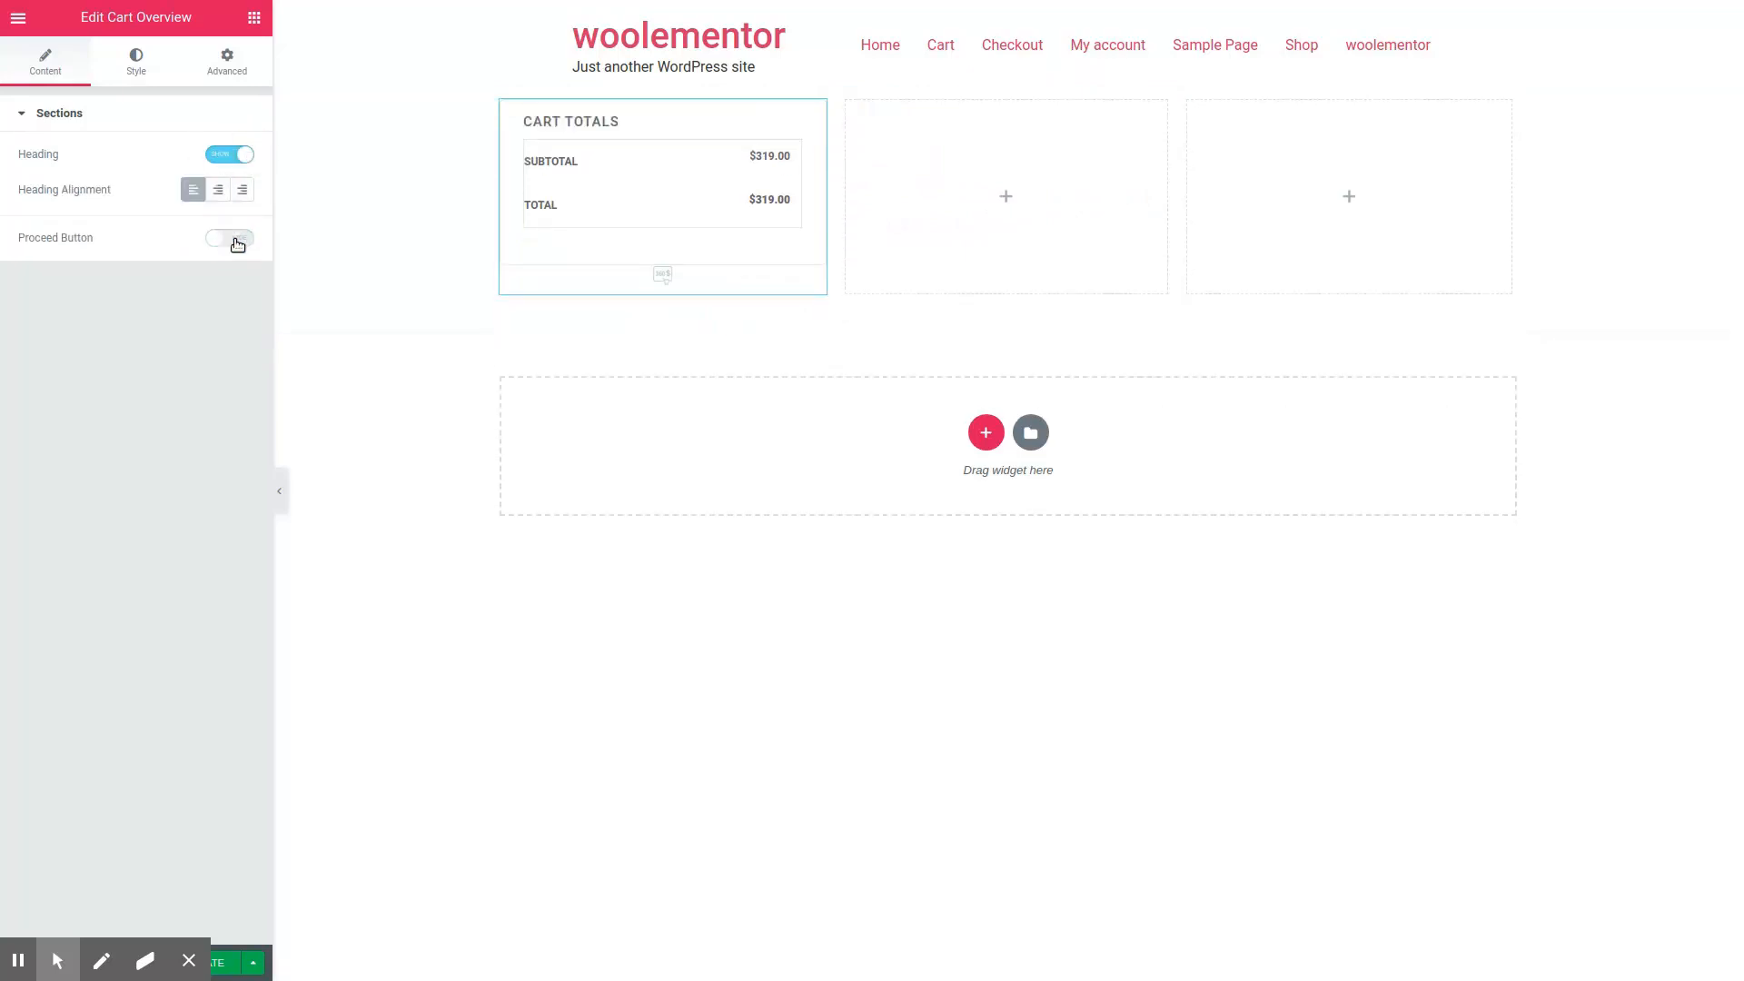
click(236, 238)
click(218, 188)
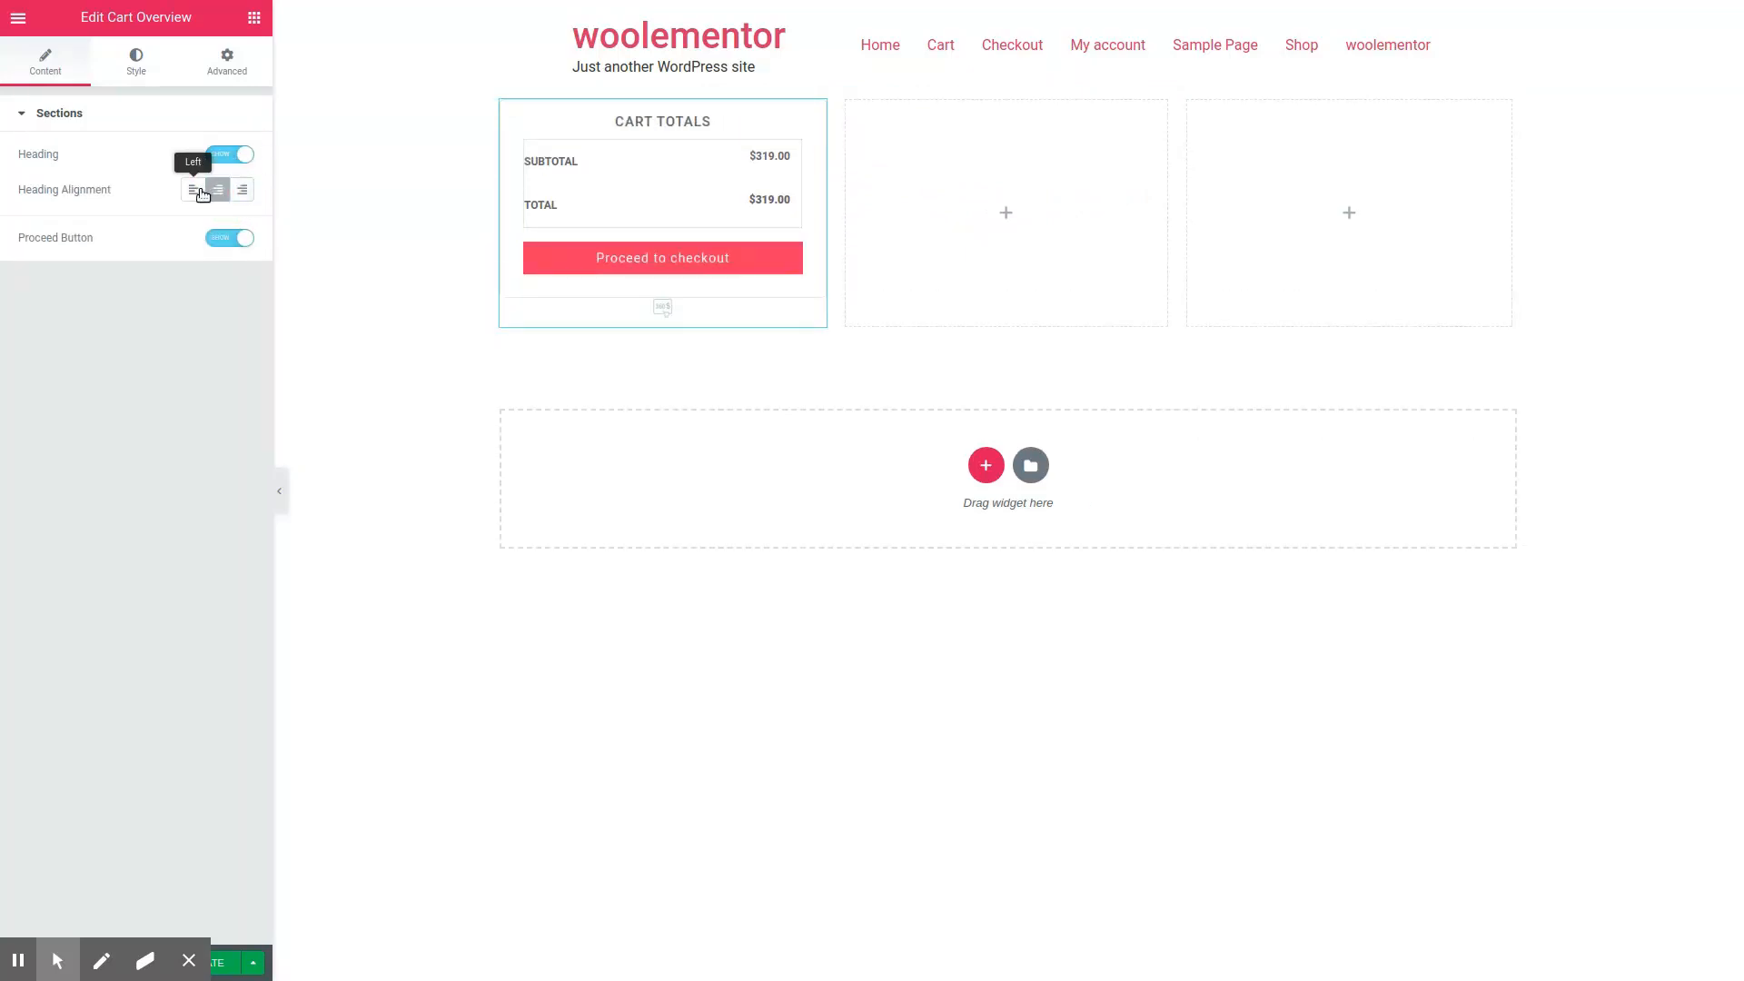
click(193, 189)
Step: Try a solid blue background and a gradient with angle 0 on the Cart Overview table, then clear the background color
click(136, 62)
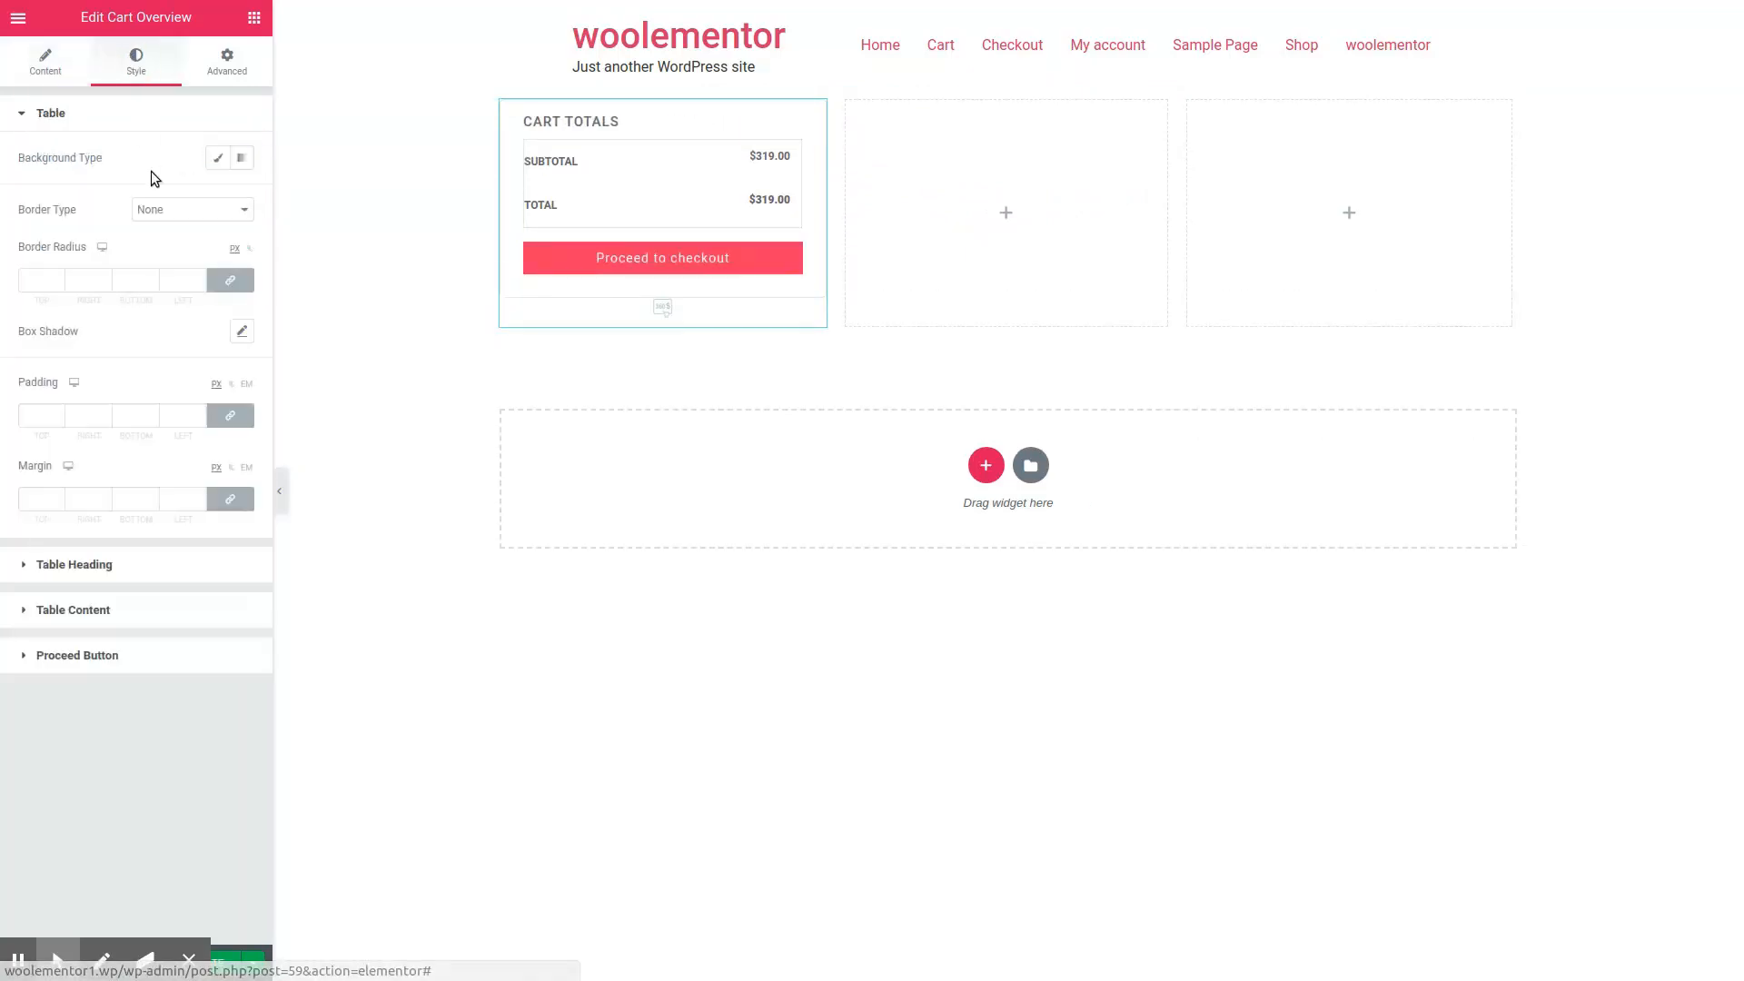
click(218, 157)
click(217, 195)
click(226, 238)
click(241, 157)
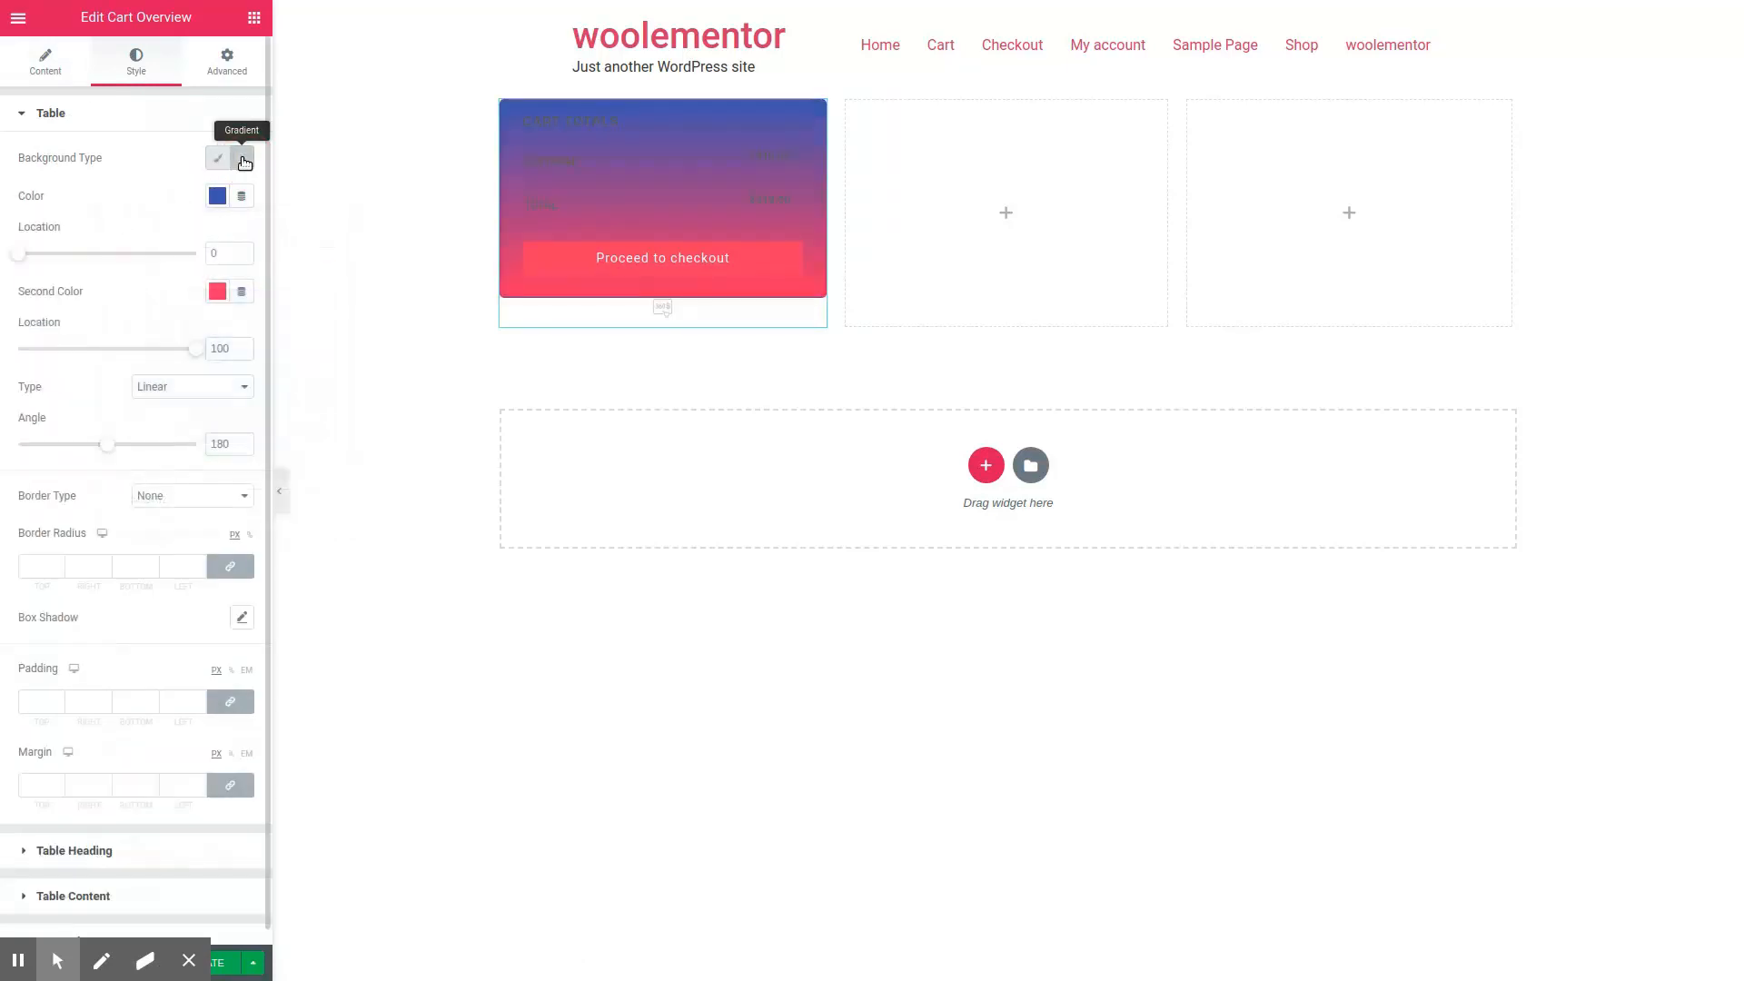
drag(107, 444, 27, 443)
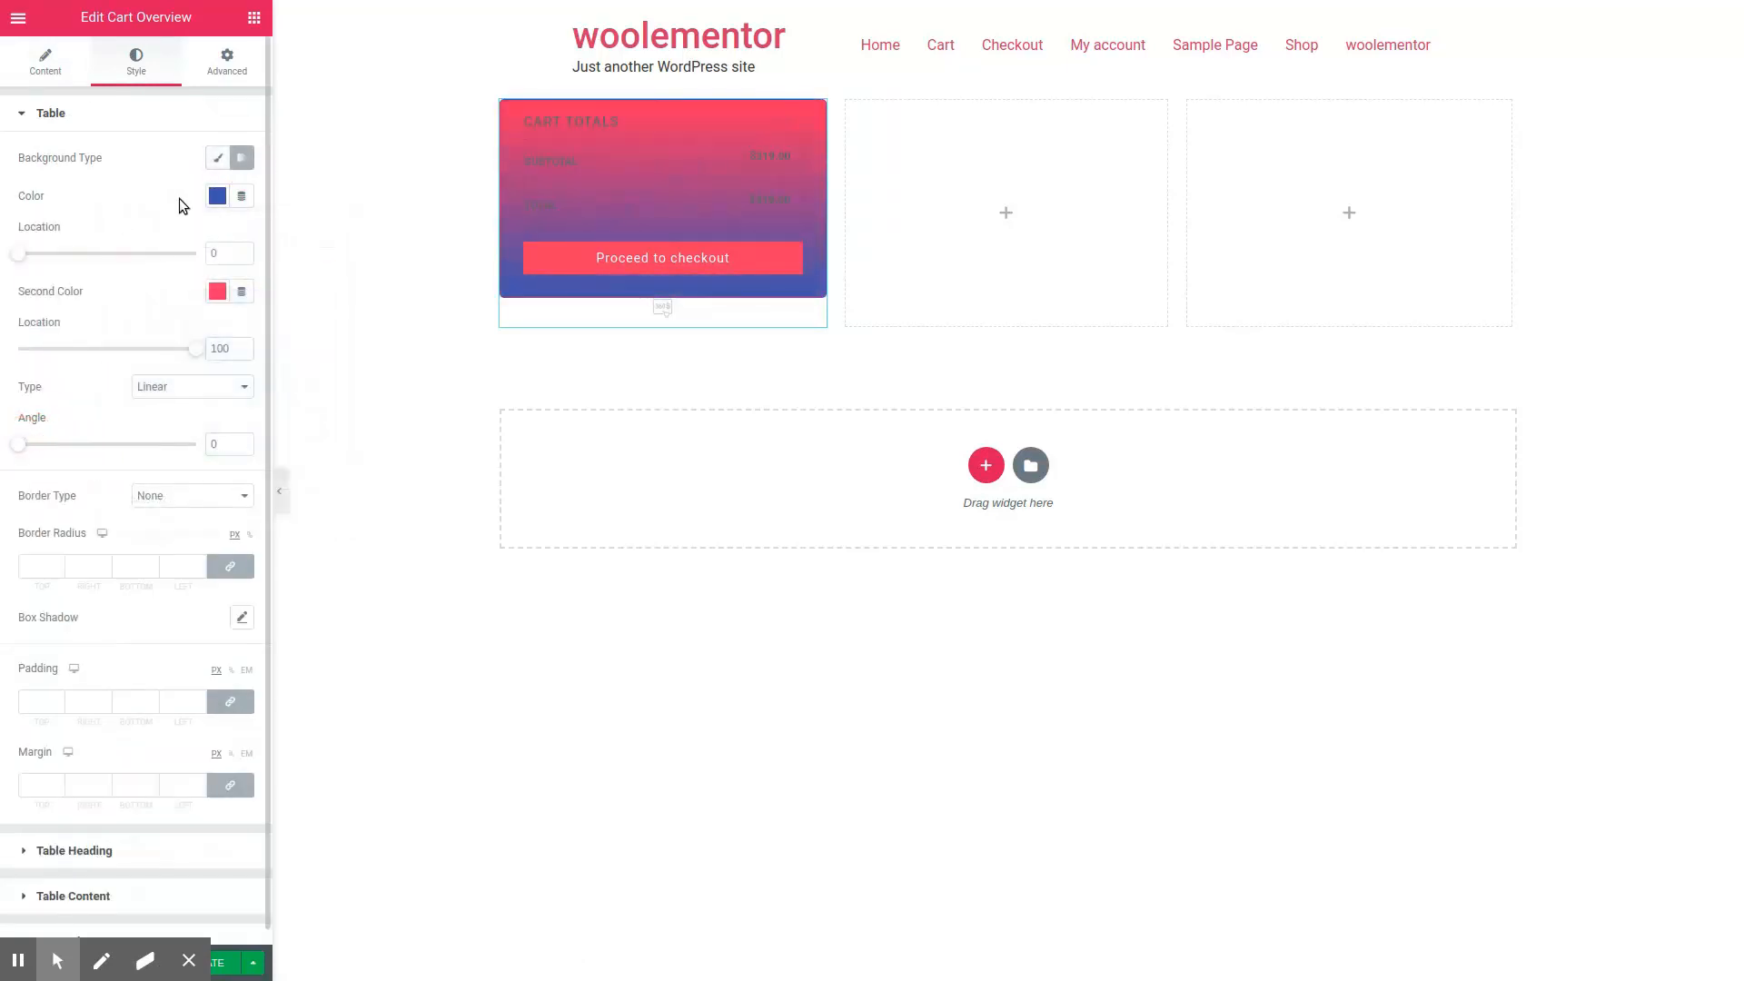
click(218, 157)
click(217, 195)
click(311, 500)
click(144, 186)
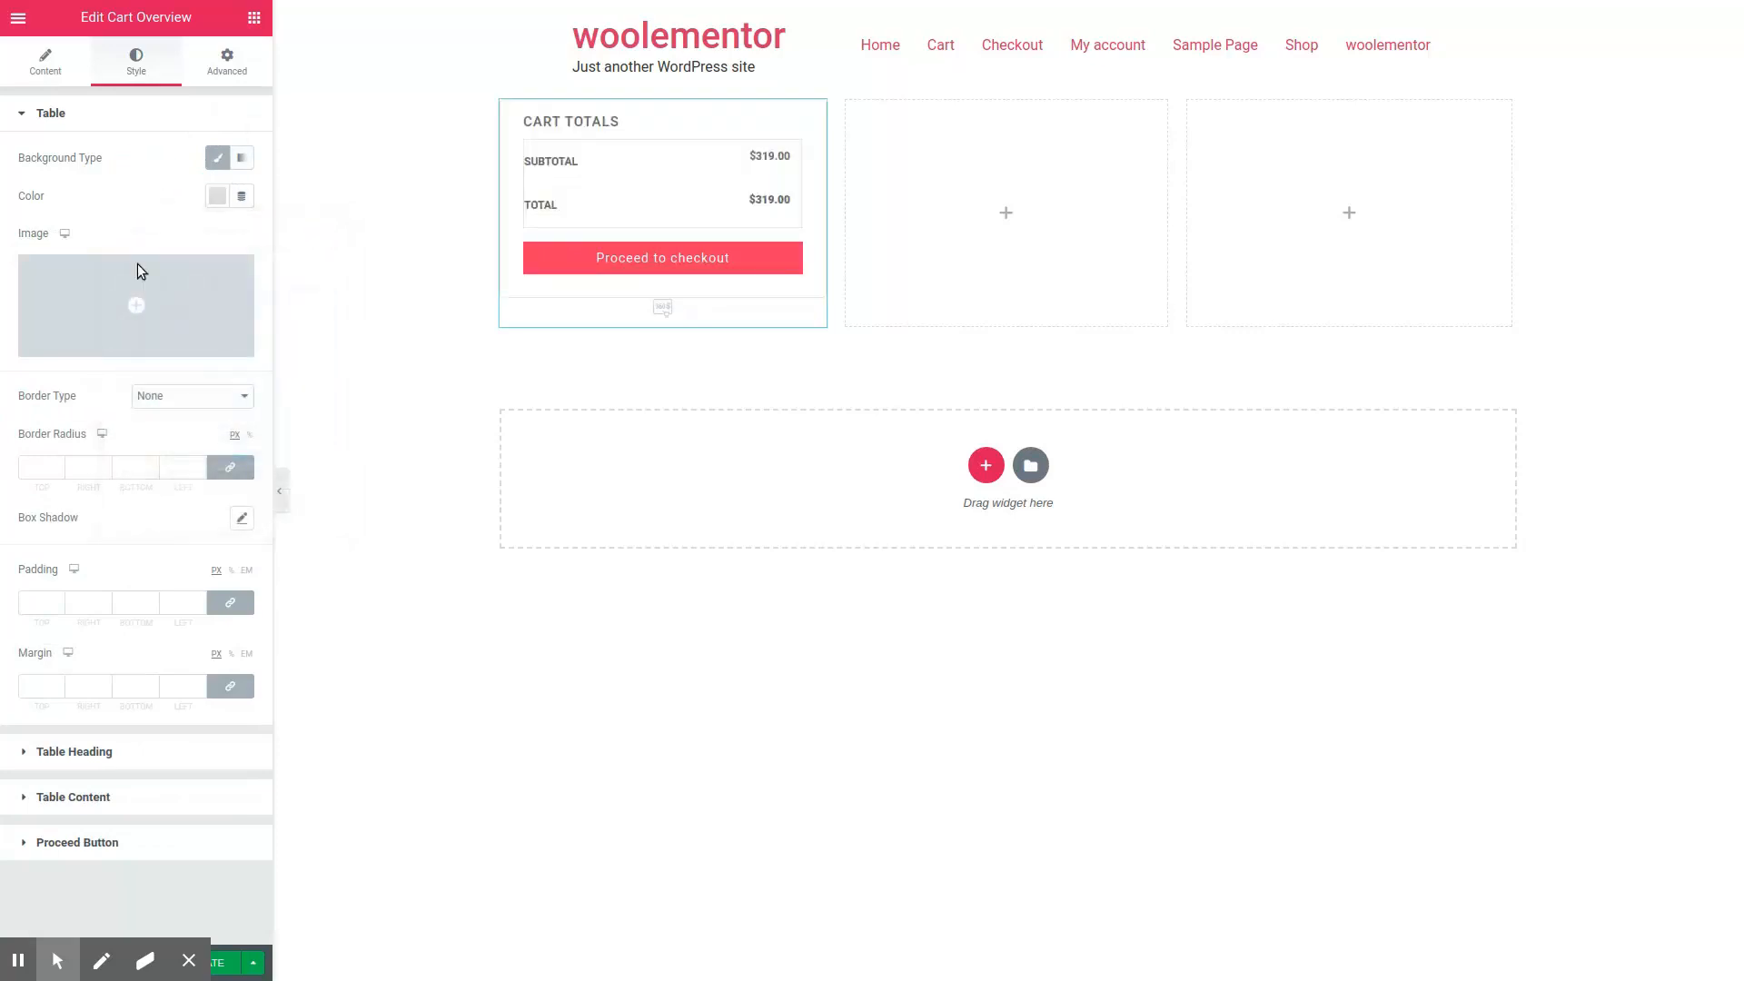
Step: Give the Cart Overview table a solid blue border 2 px wide with a radius of 8 px
click(161, 396)
click(165, 435)
click(57, 467)
text(2)
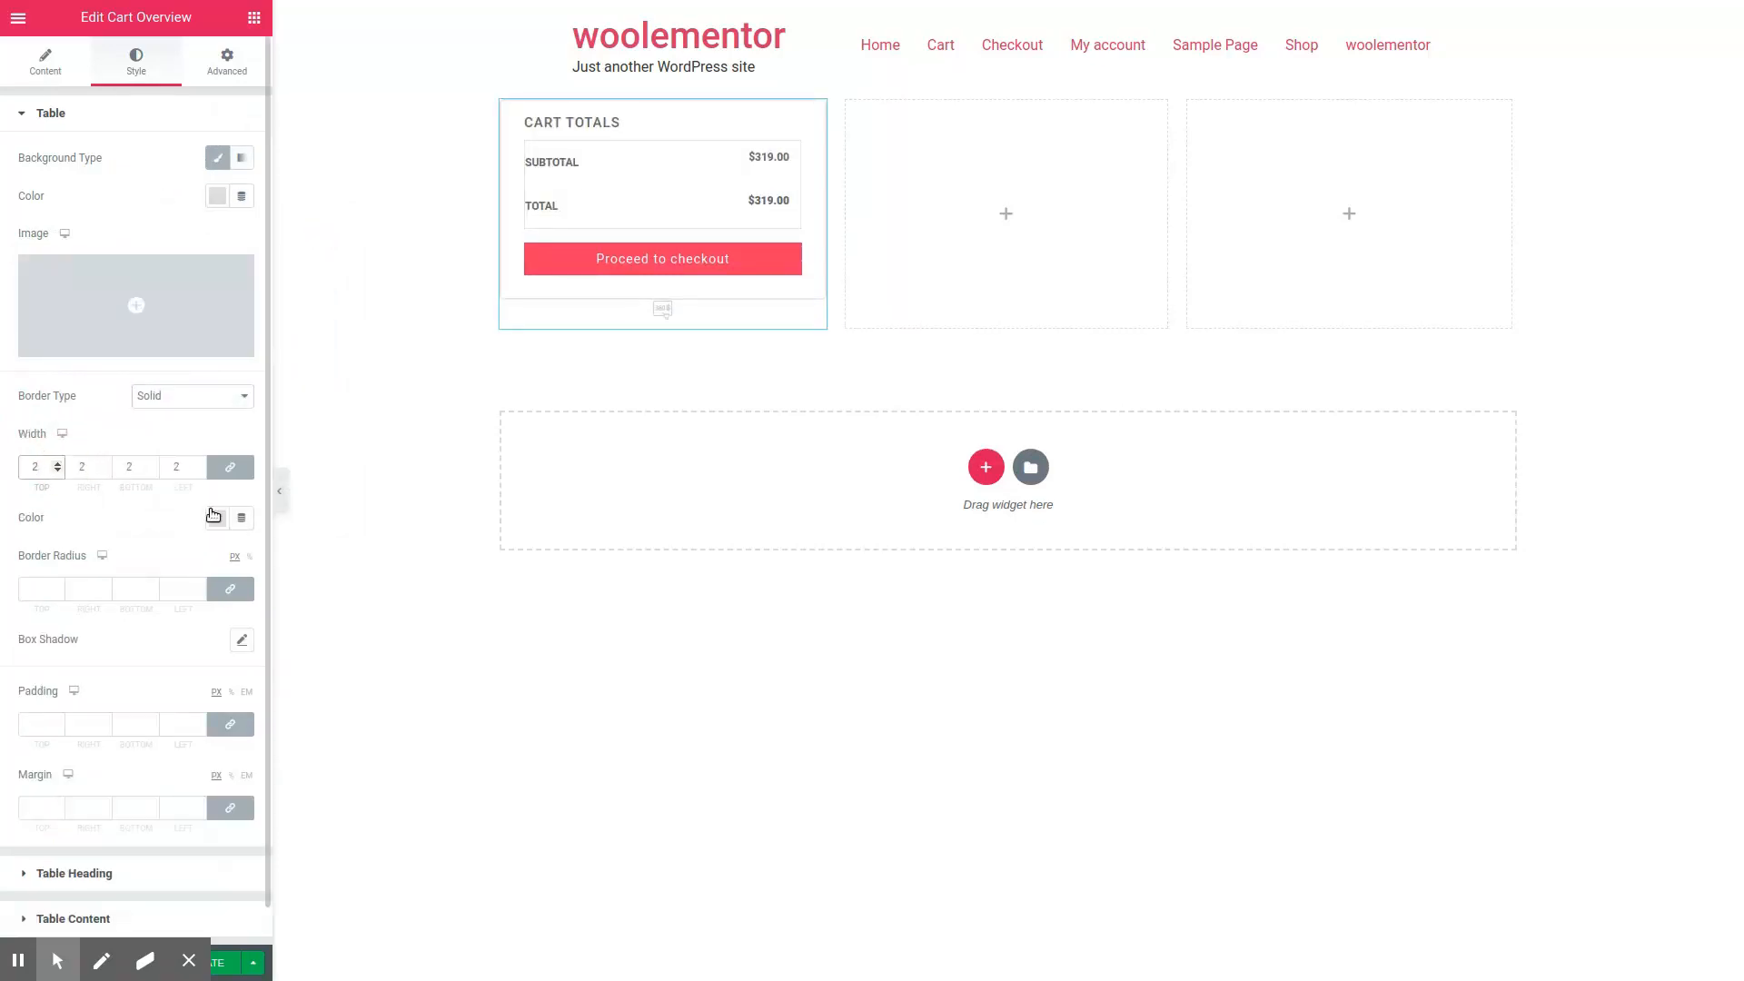
click(217, 517)
click(226, 561)
click(136, 511)
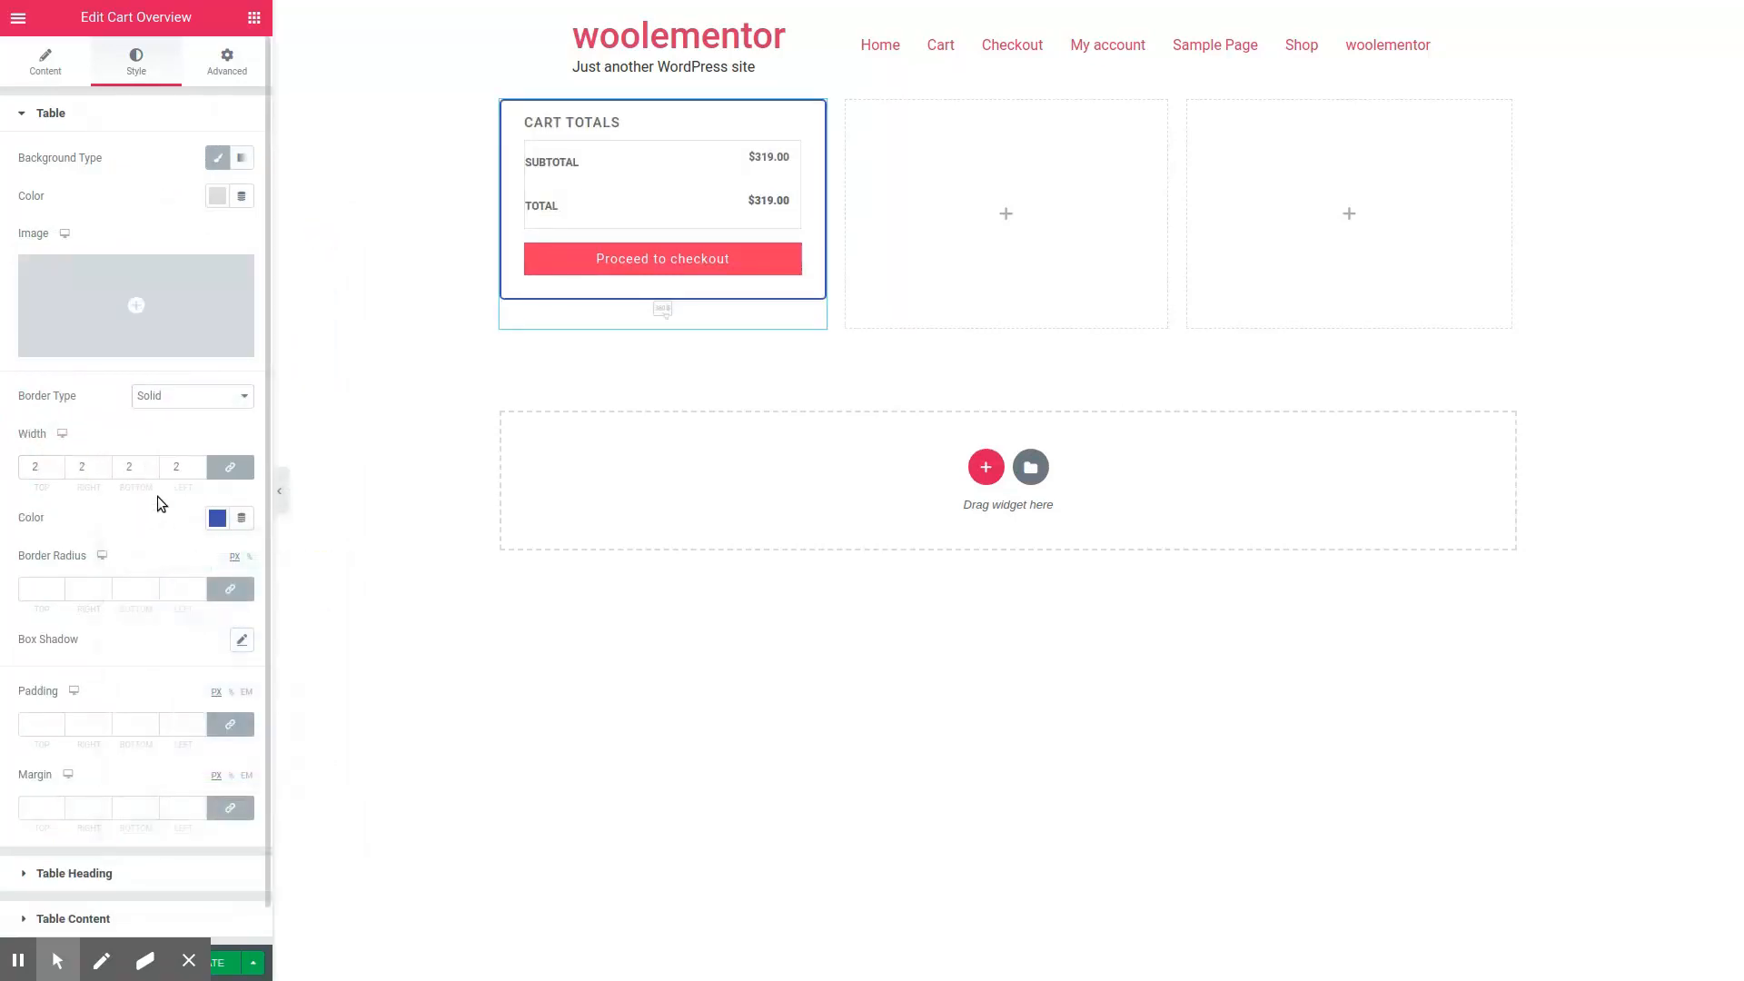
scroll(156, 496, down, 1)
click(58, 549)
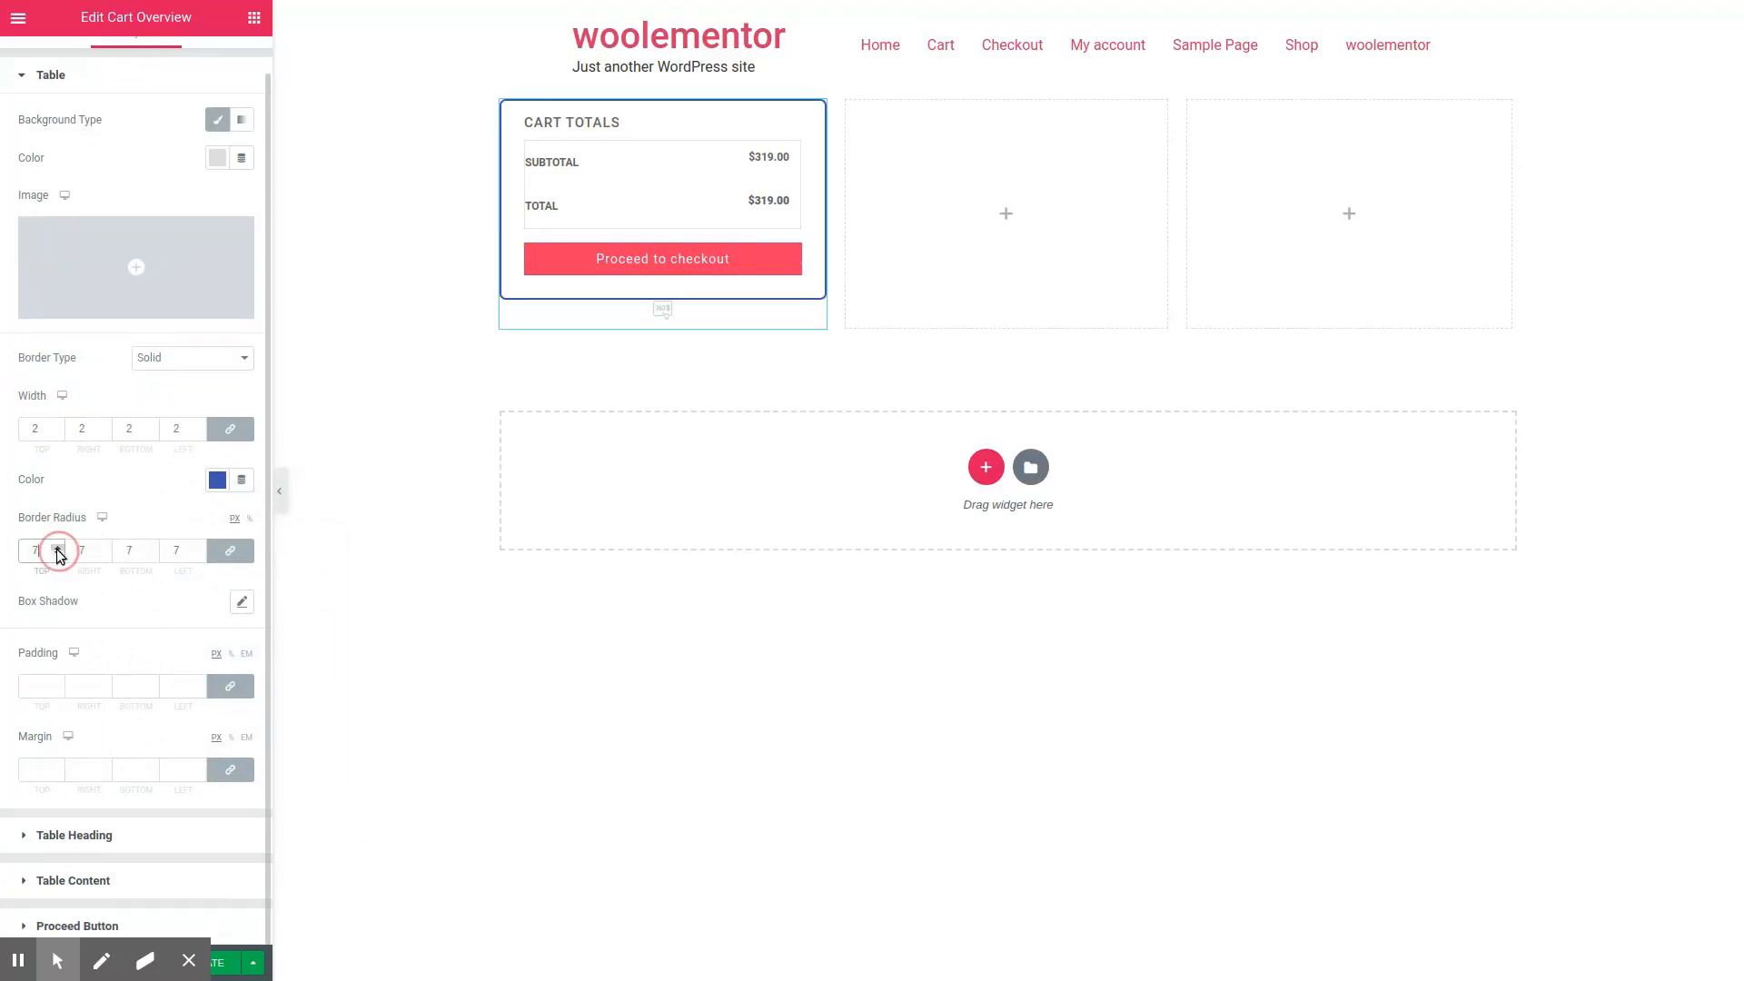
Step: Add a default box shadow and a small equal margin around the Cart Overview table
click(242, 603)
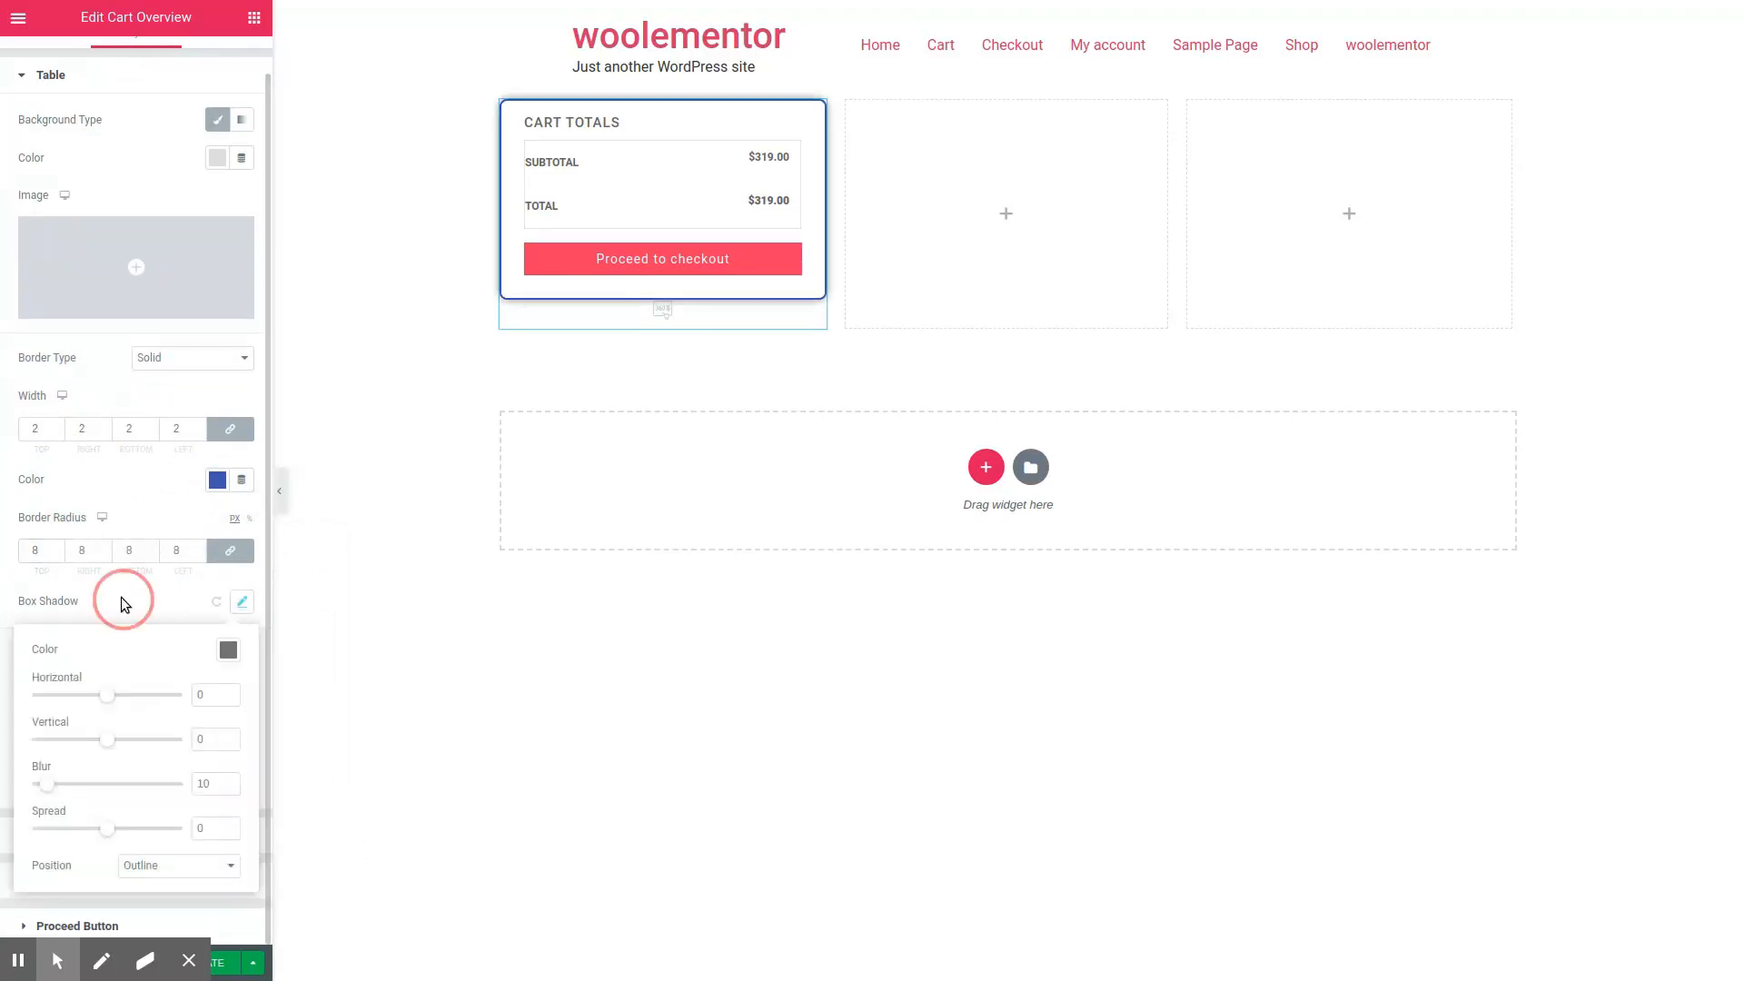
click(125, 604)
click(46, 682)
click(57, 766)
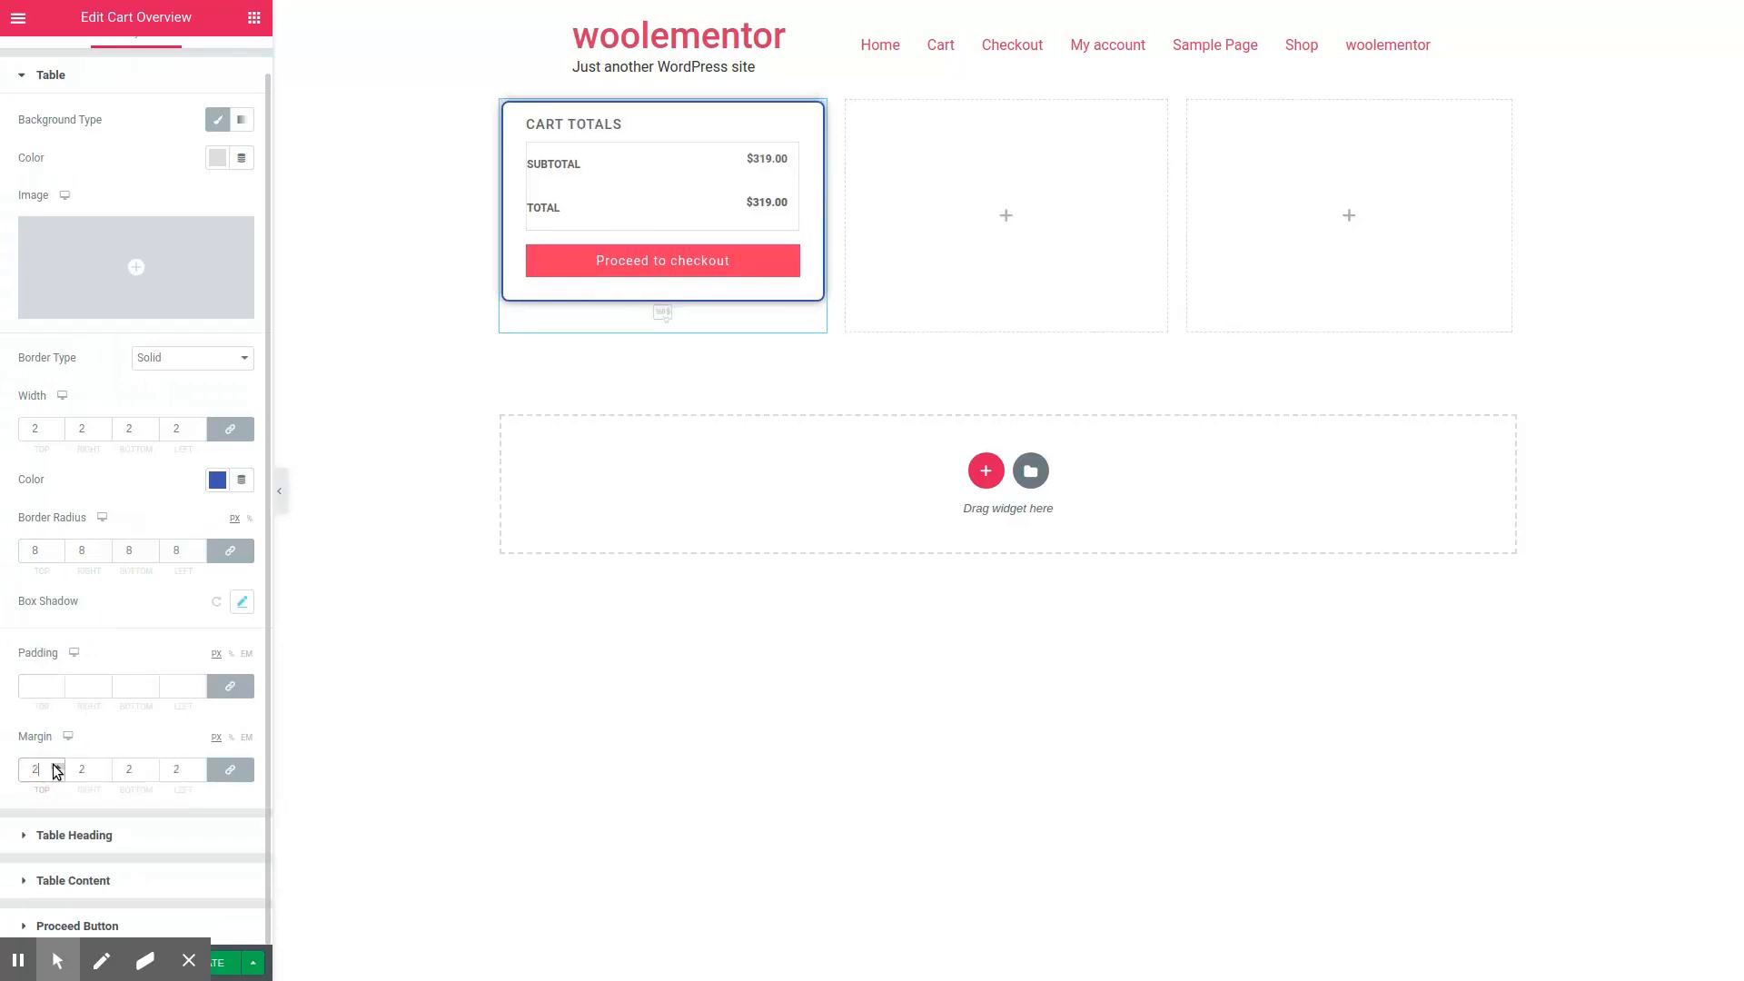
Step: Set the table heading's text color to a deep blue, darker than the #4054B2 swatch
click(113, 835)
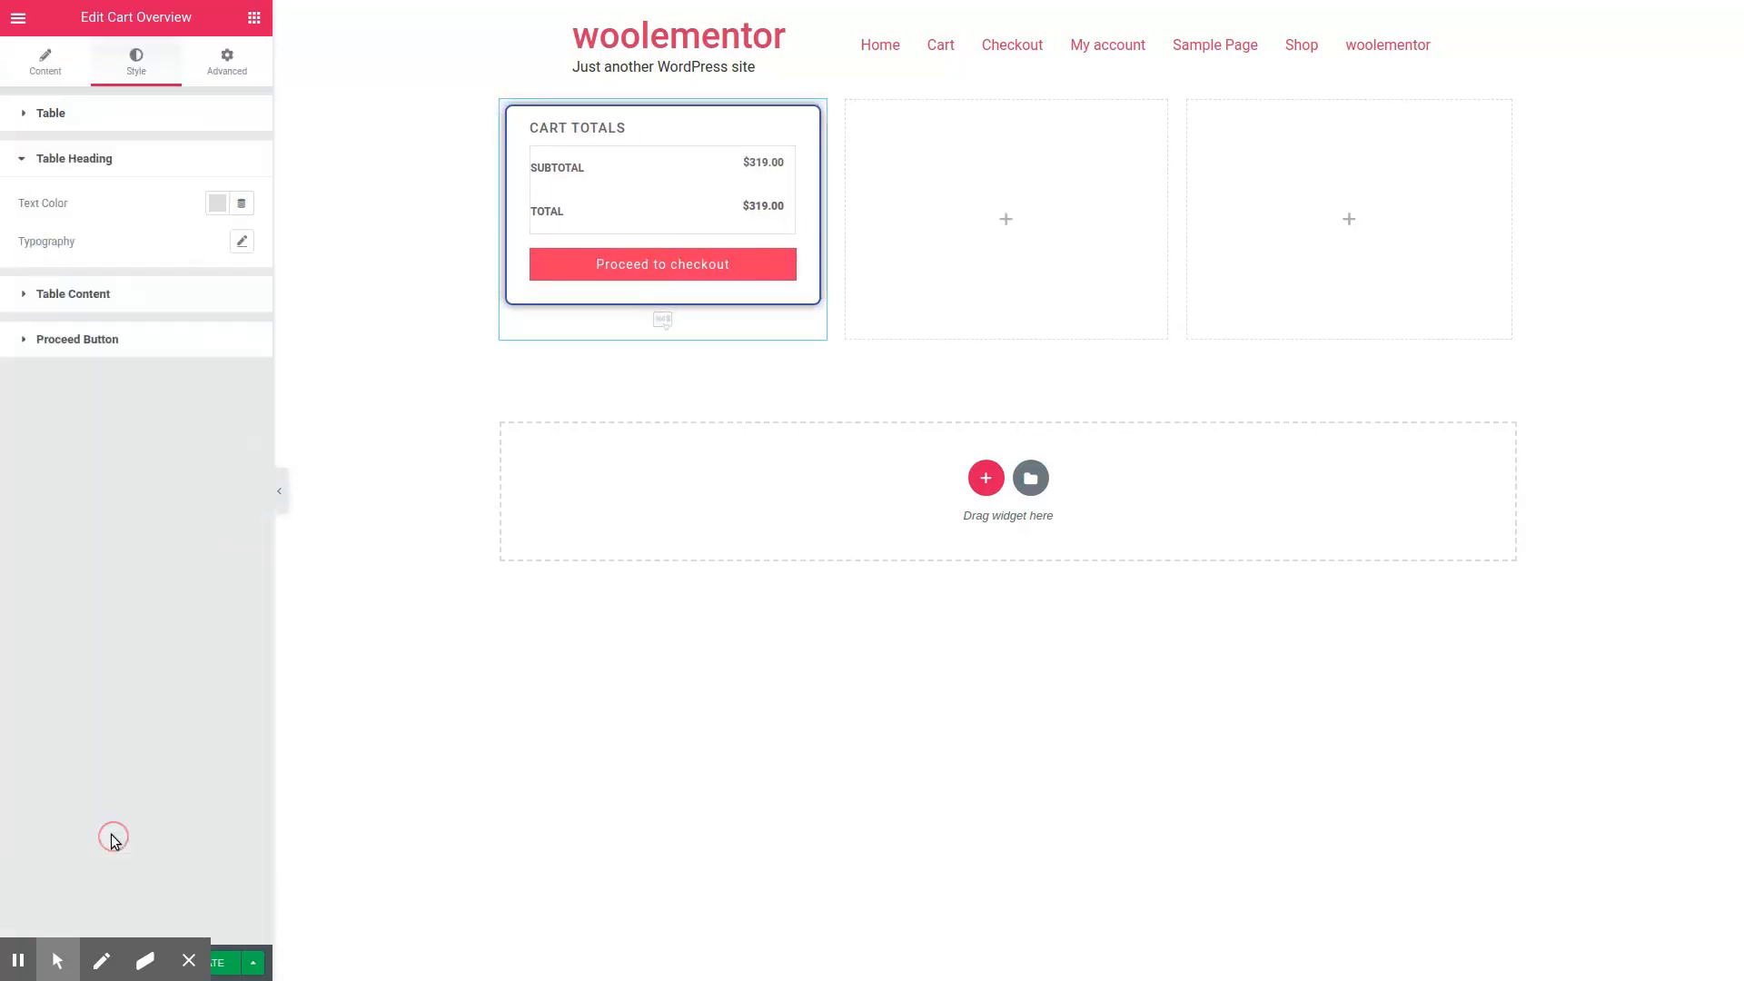
click(217, 203)
click(226, 246)
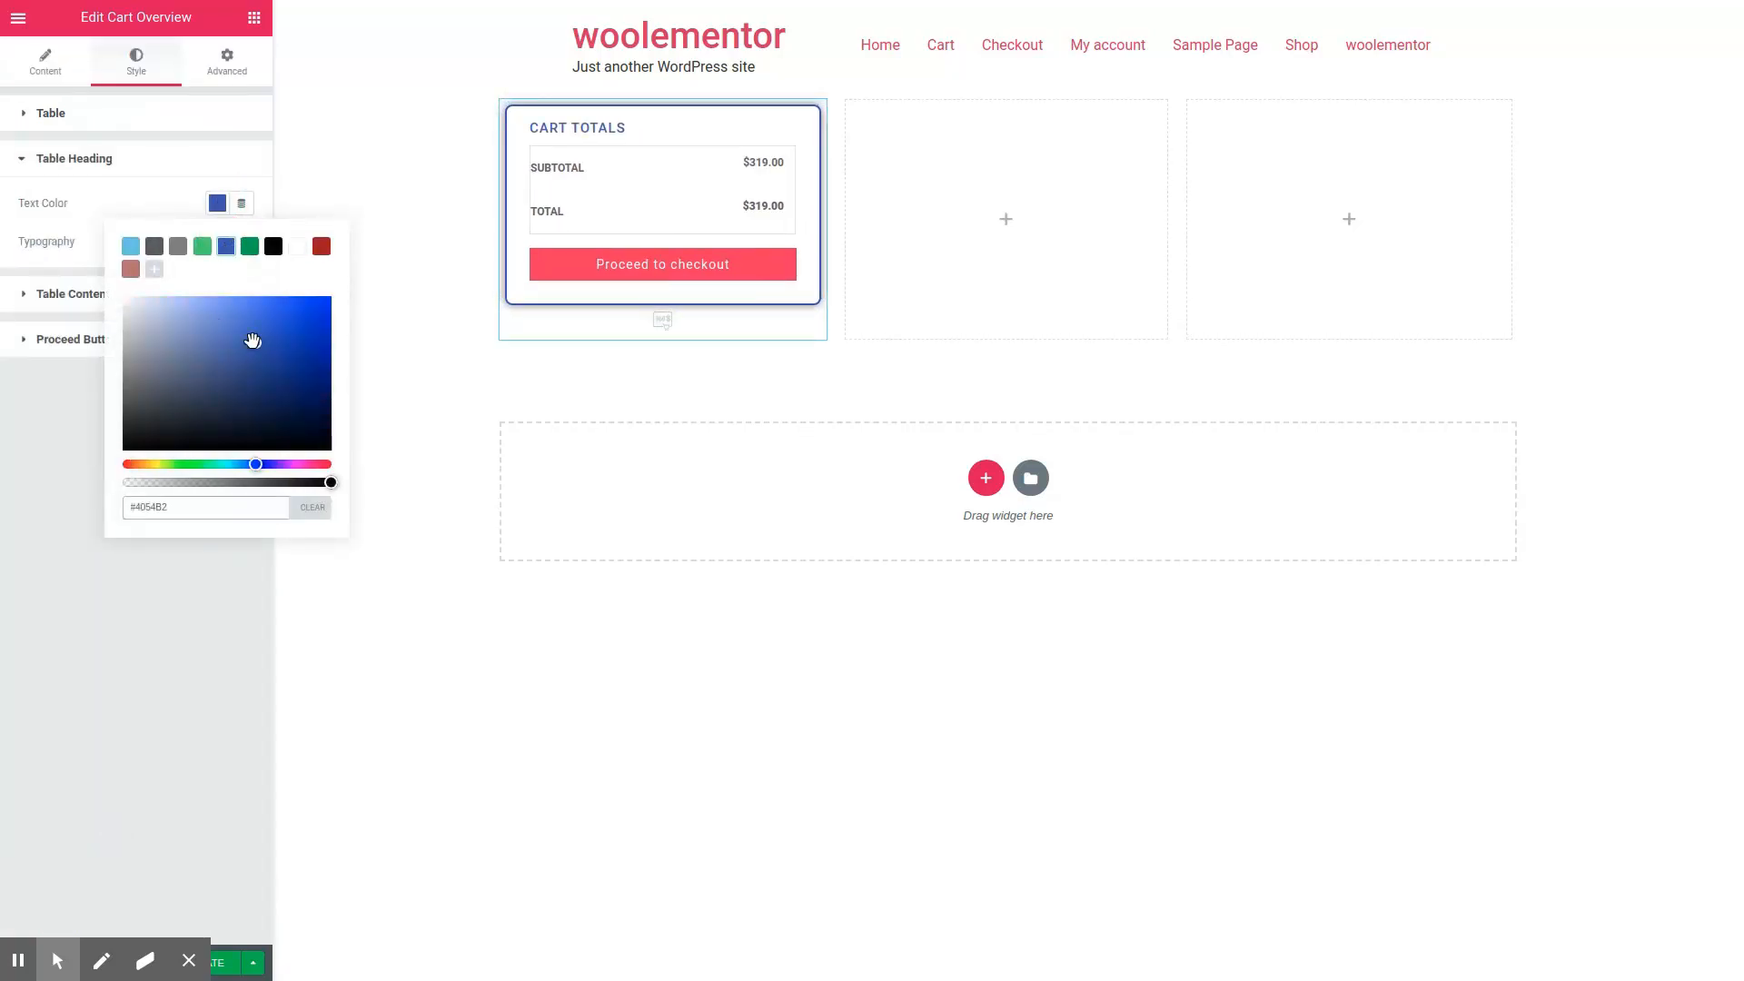
mouse_move(273, 300)
mouse_down()
mouse_move(285, 354)
mouse_move(291, 335)
mouse_up()
click(154, 209)
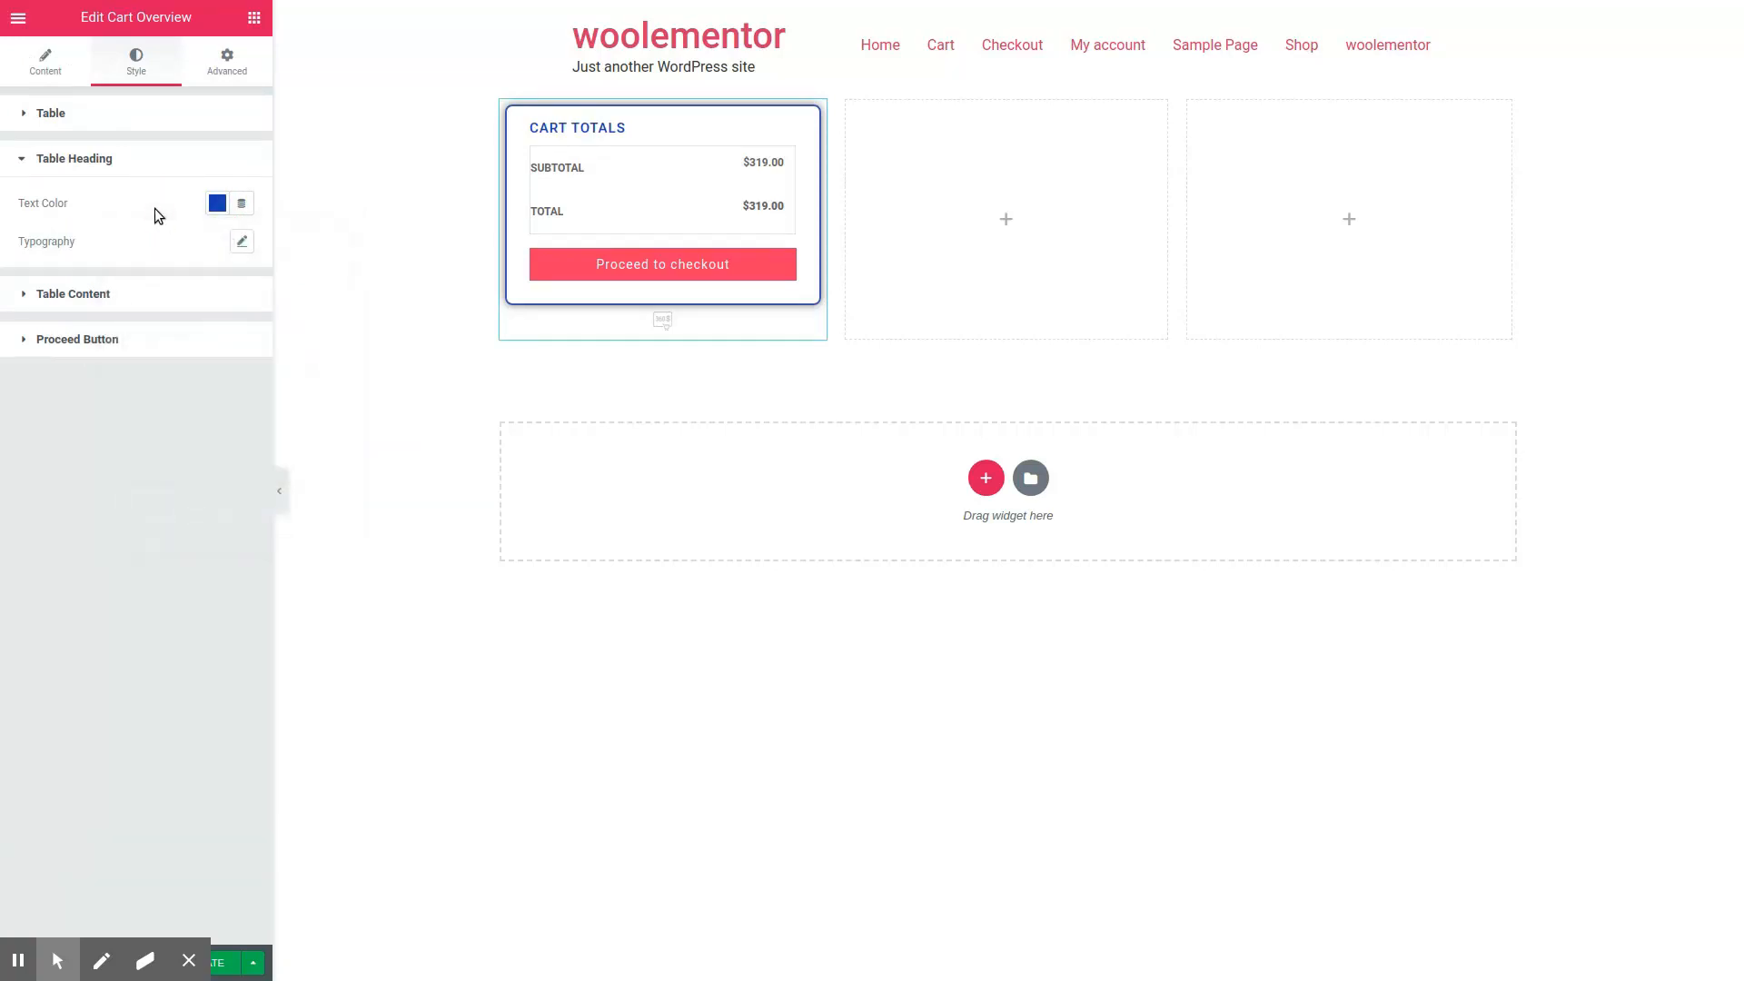
Step: Increase the table heading's font size
click(242, 240)
mouse_move(37, 361)
mouse_down()
mouse_move(68, 366)
mouse_move(51, 362)
mouse_up()
click(132, 203)
Step: Set the color of the table content labels to the blue swatch
click(141, 301)
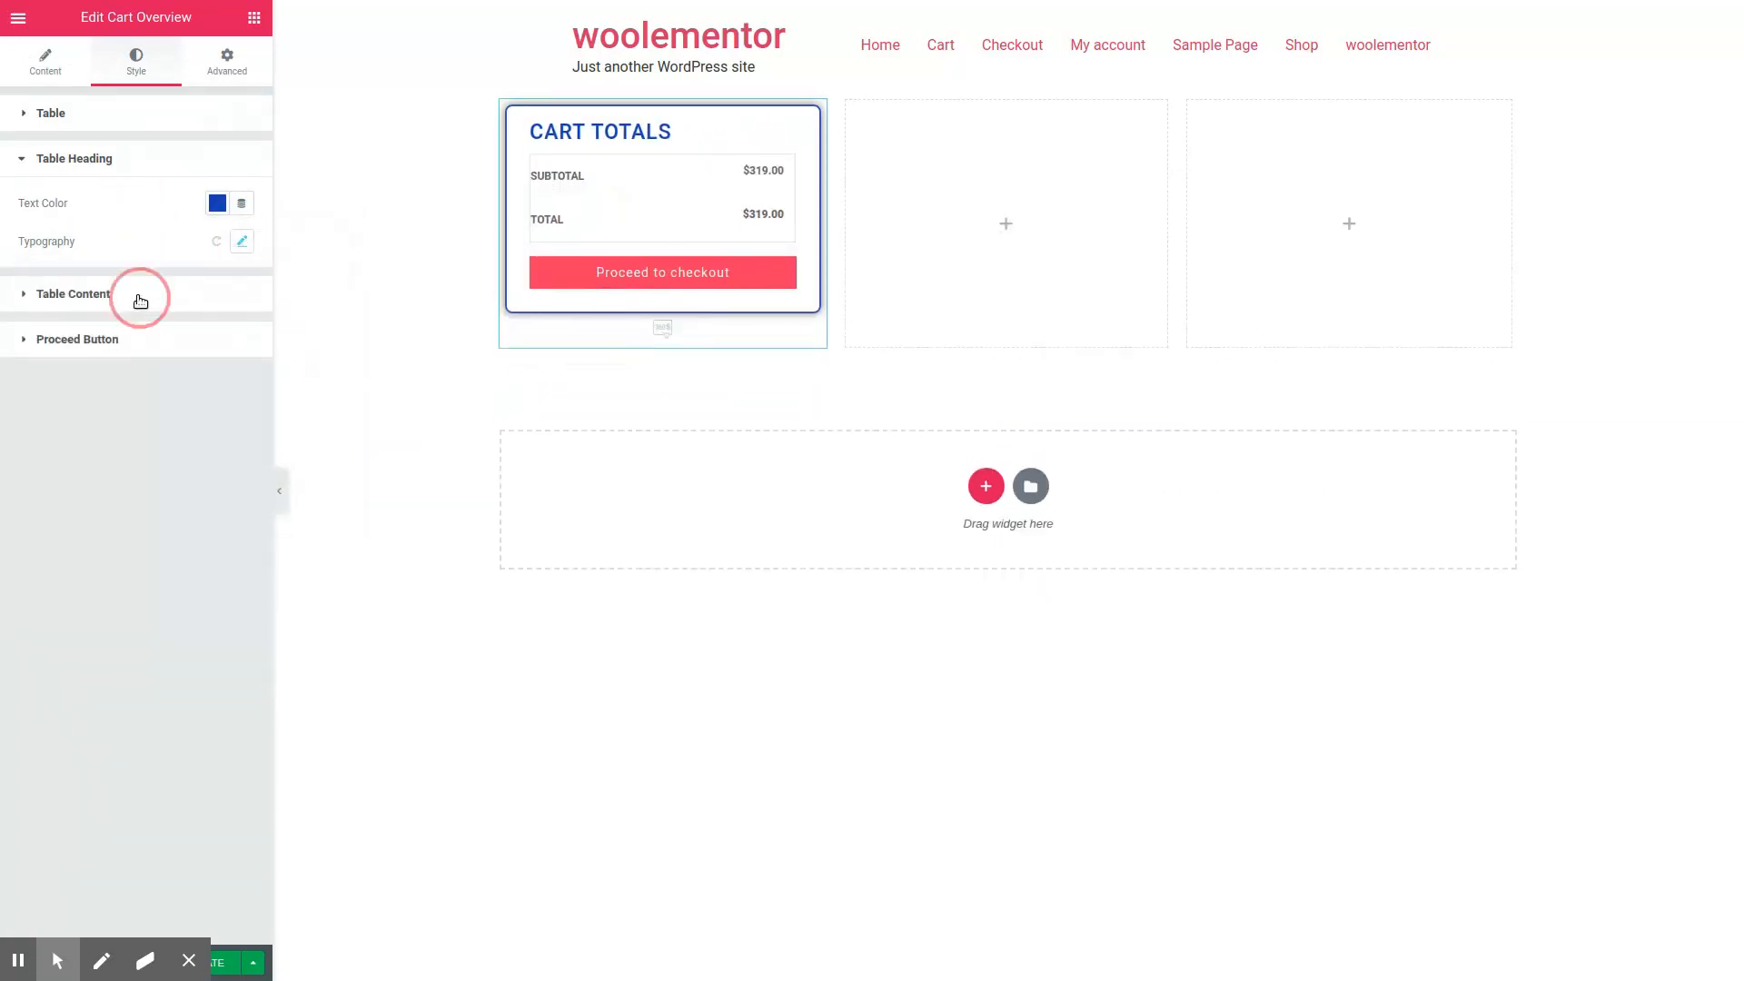
click(218, 290)
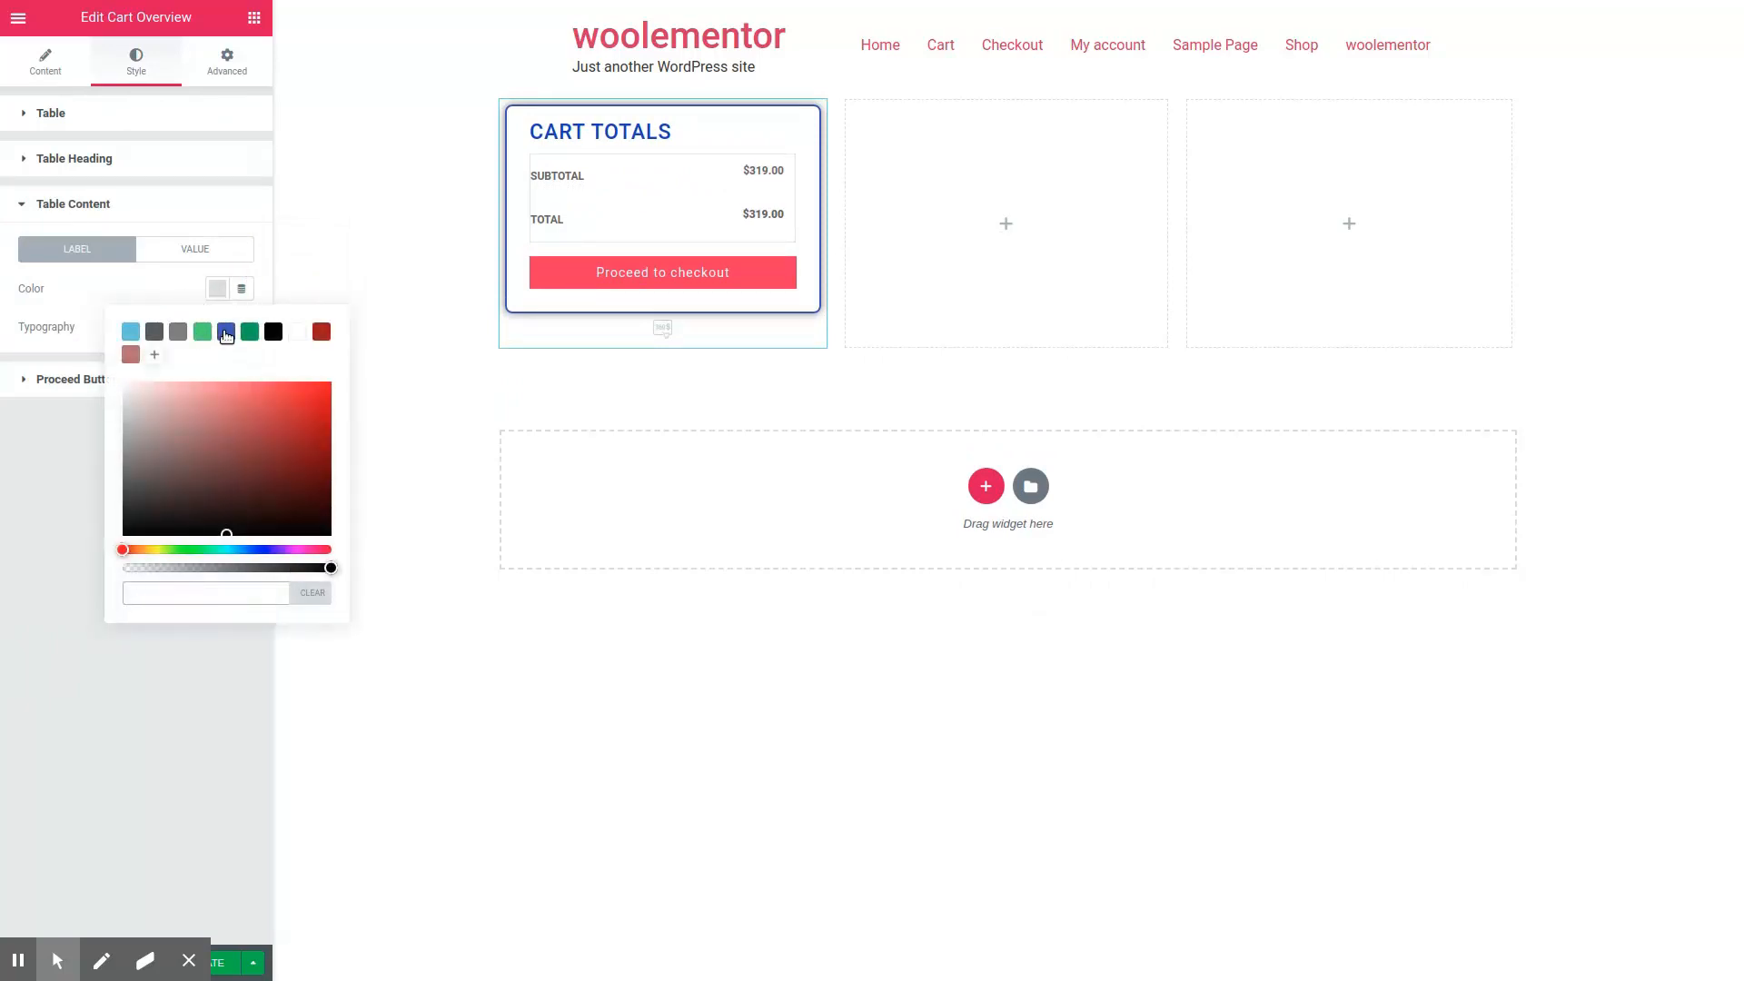
click(226, 332)
Step: Try several swatches on the table content values and set their color to black #000000
click(194, 248)
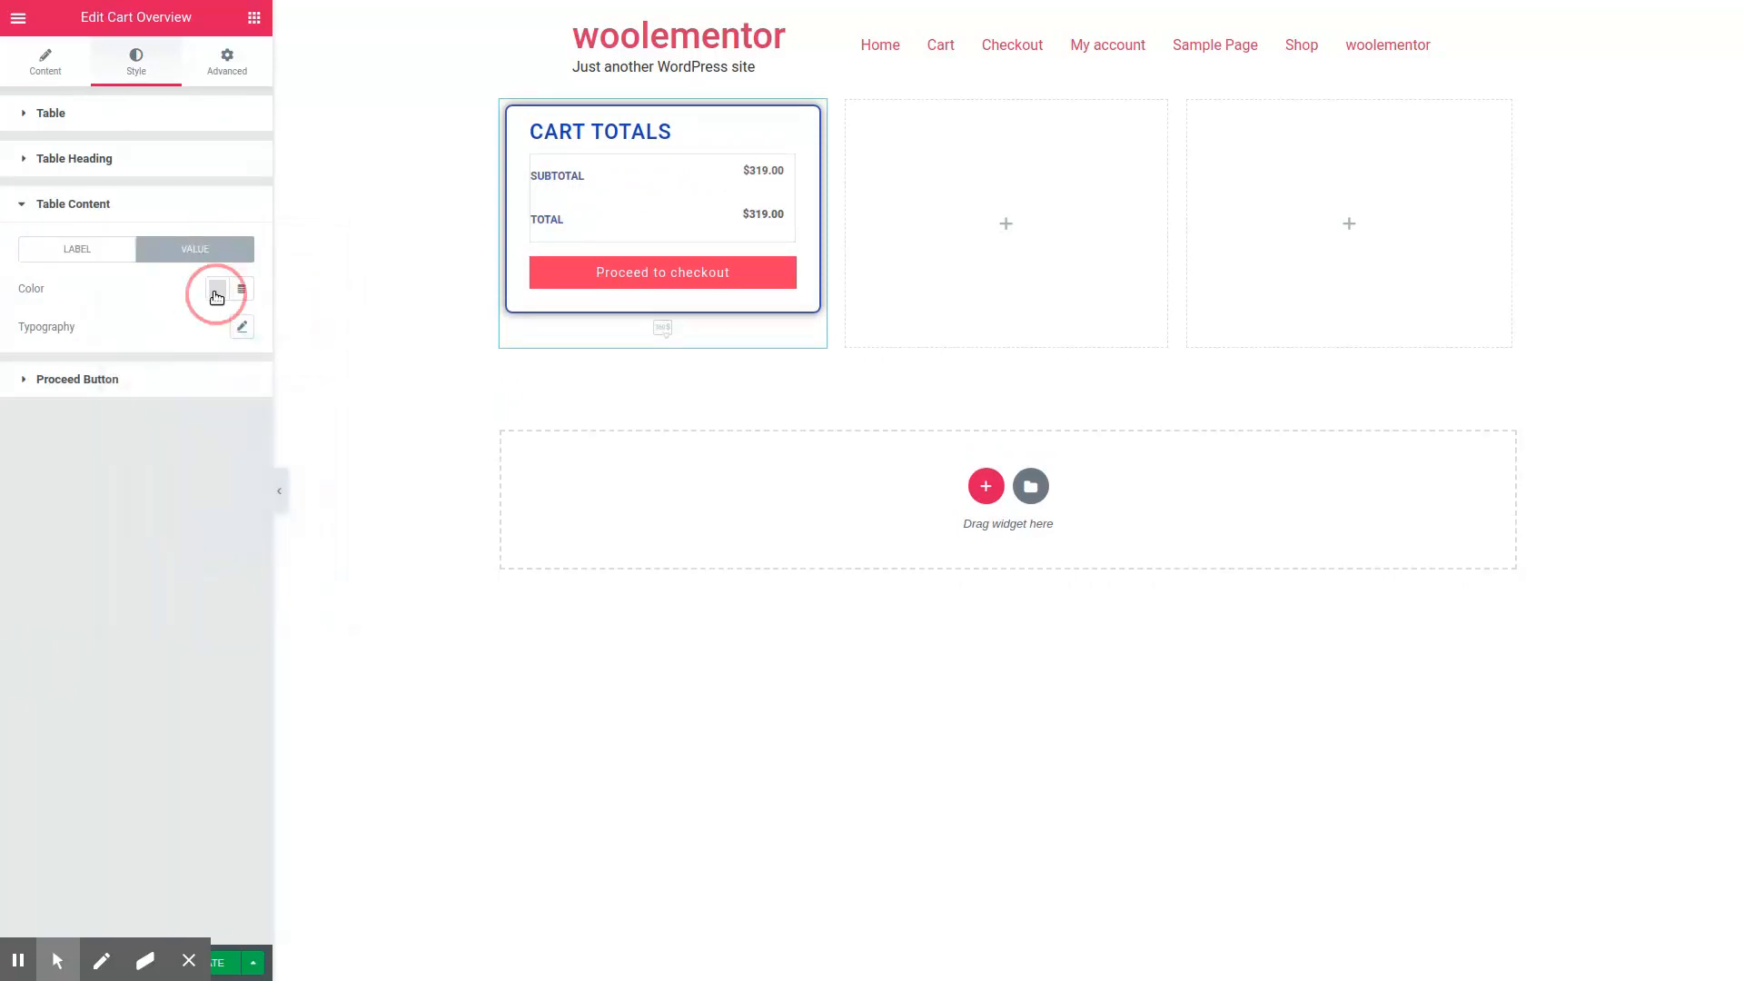
click(217, 294)
click(155, 331)
click(178, 331)
click(202, 332)
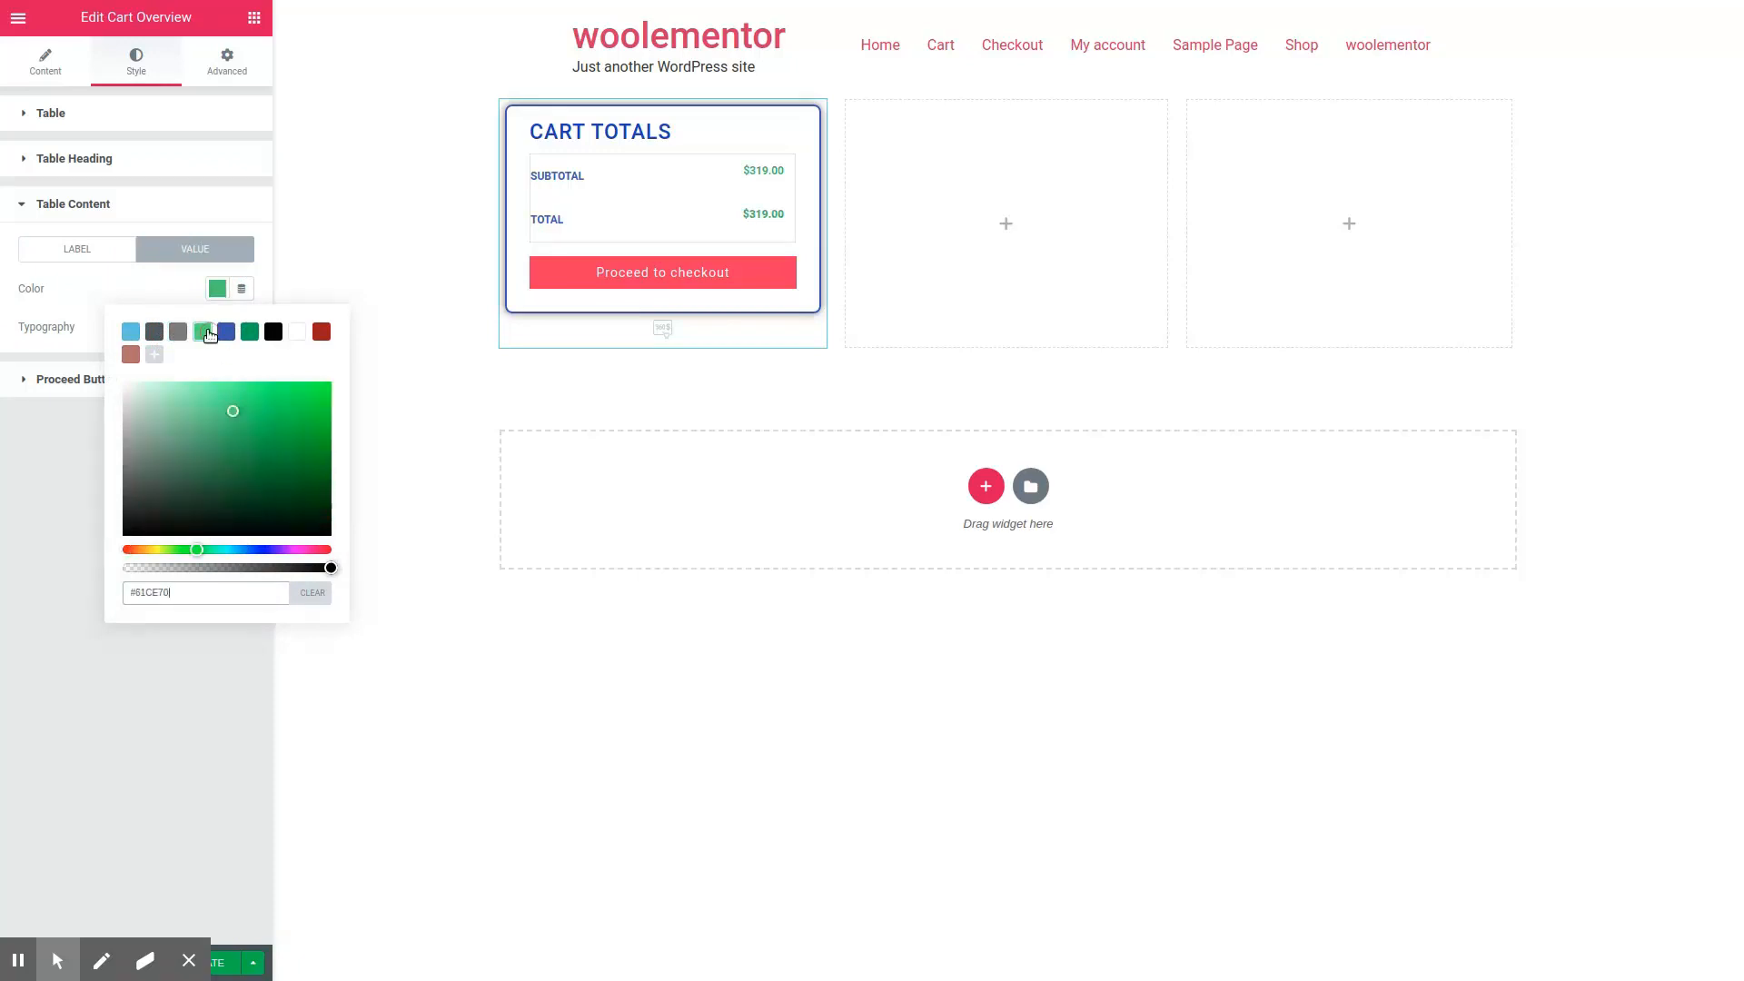
click(295, 333)
click(274, 333)
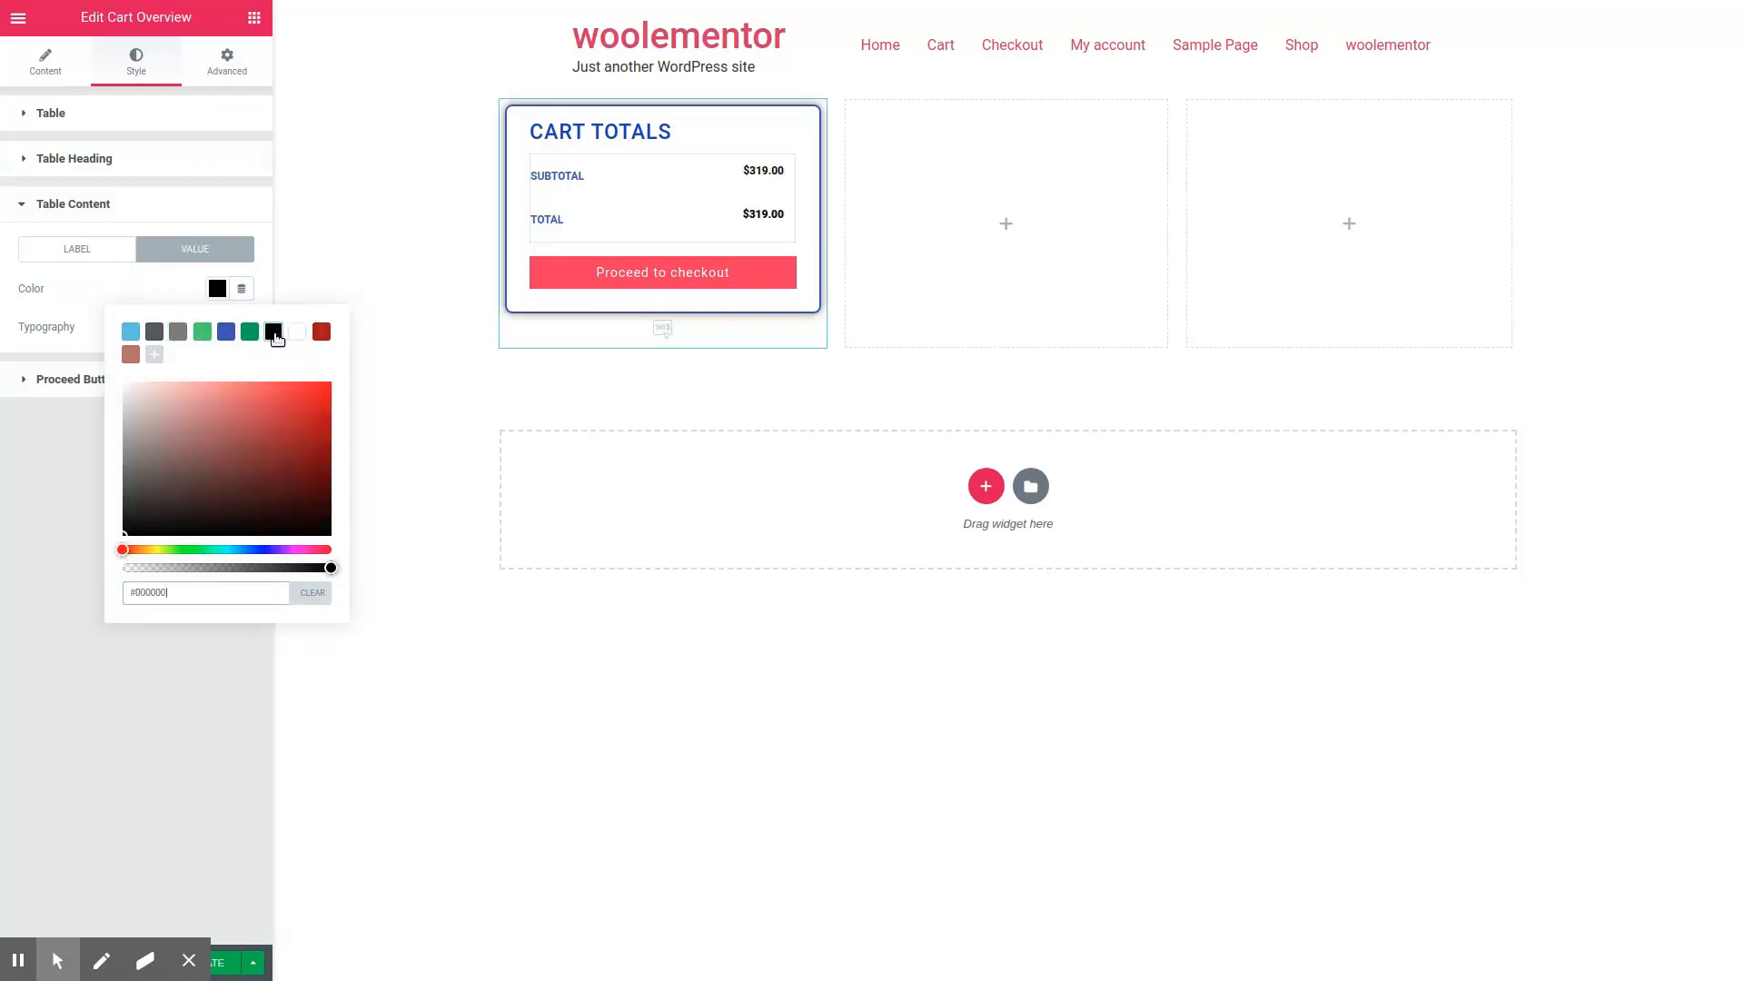
click(107, 276)
Step: Enlarge the font of the table content values and set the label font size to 13 px
click(241, 327)
drag(36, 446, 47, 446)
click(77, 248)
click(242, 326)
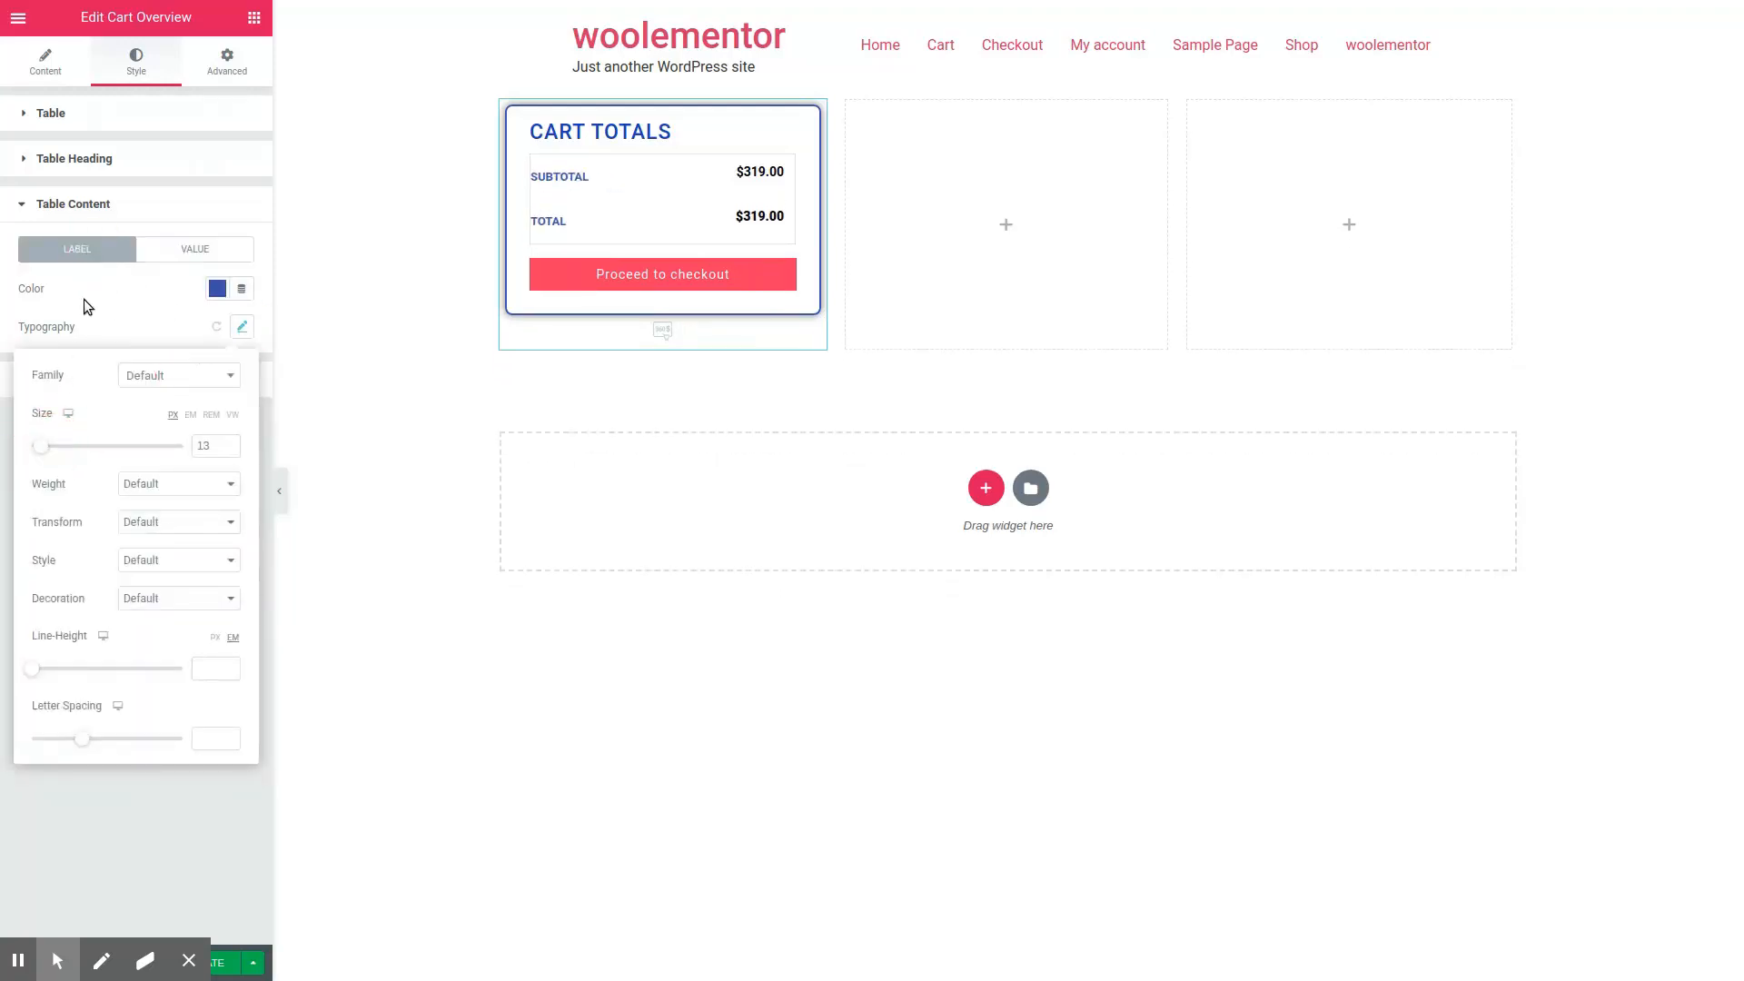
click(83, 299)
Step: Try black, green and blue on the proceed button's text and set its color to white
click(104, 376)
click(216, 293)
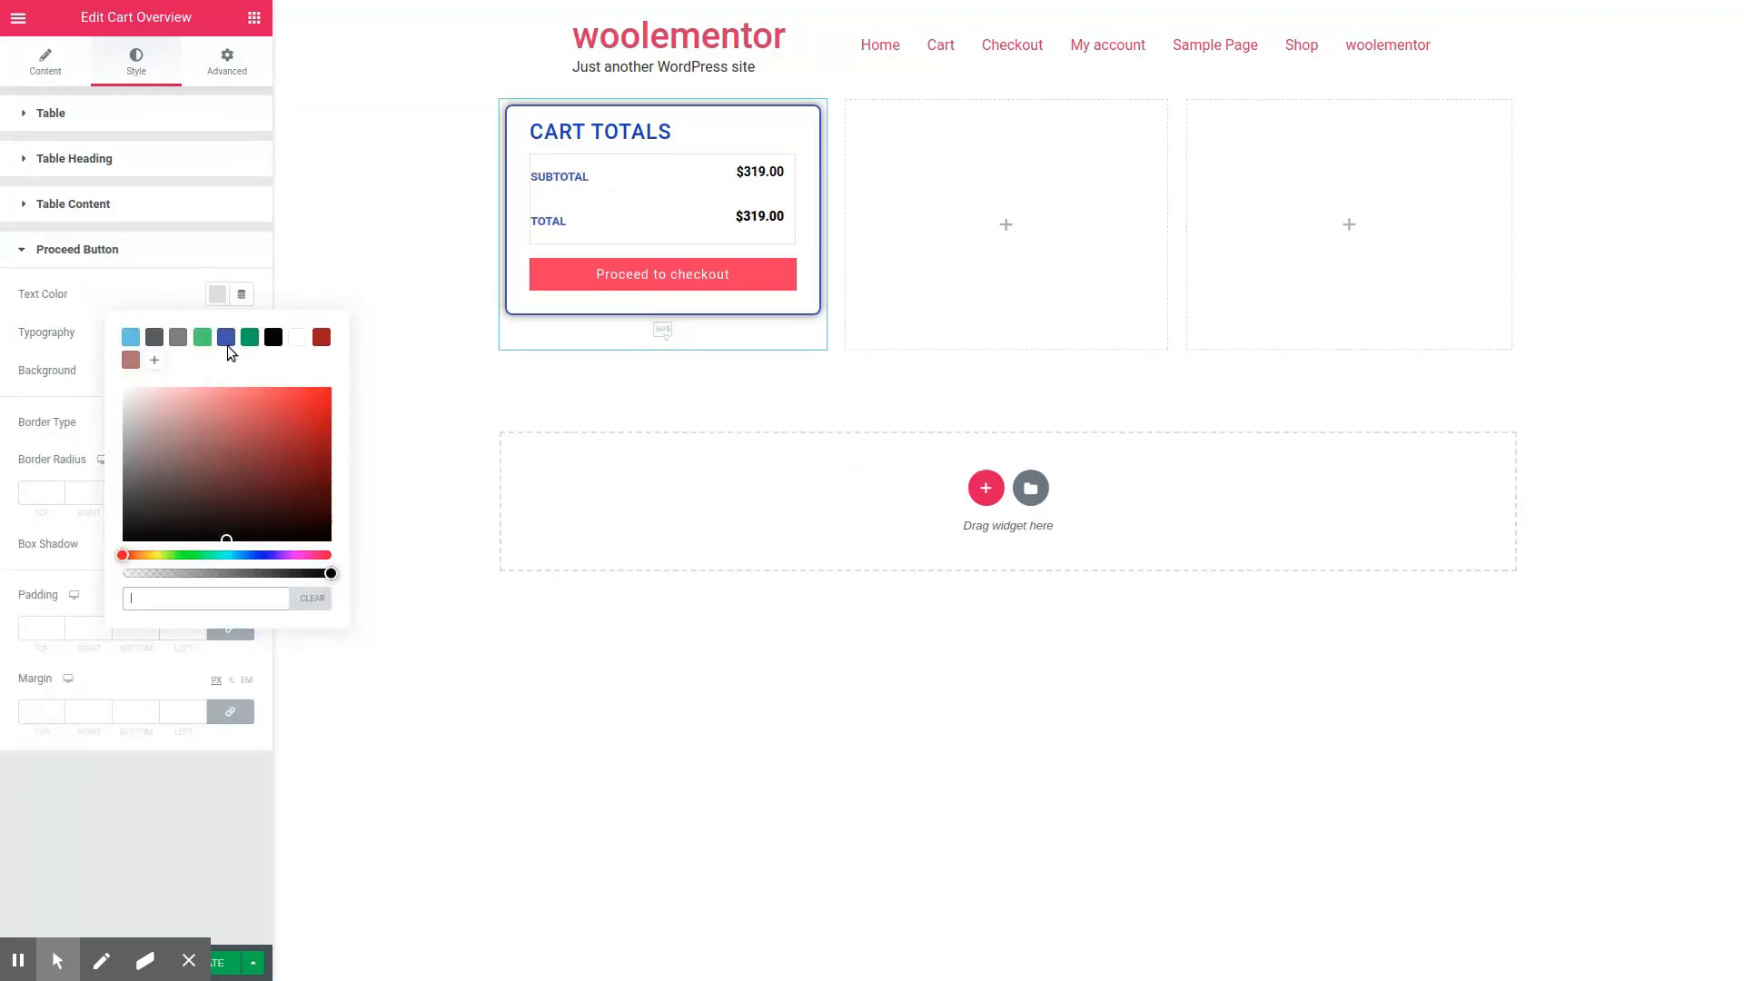
click(273, 337)
click(249, 336)
click(226, 337)
click(296, 341)
click(121, 249)
click(124, 249)
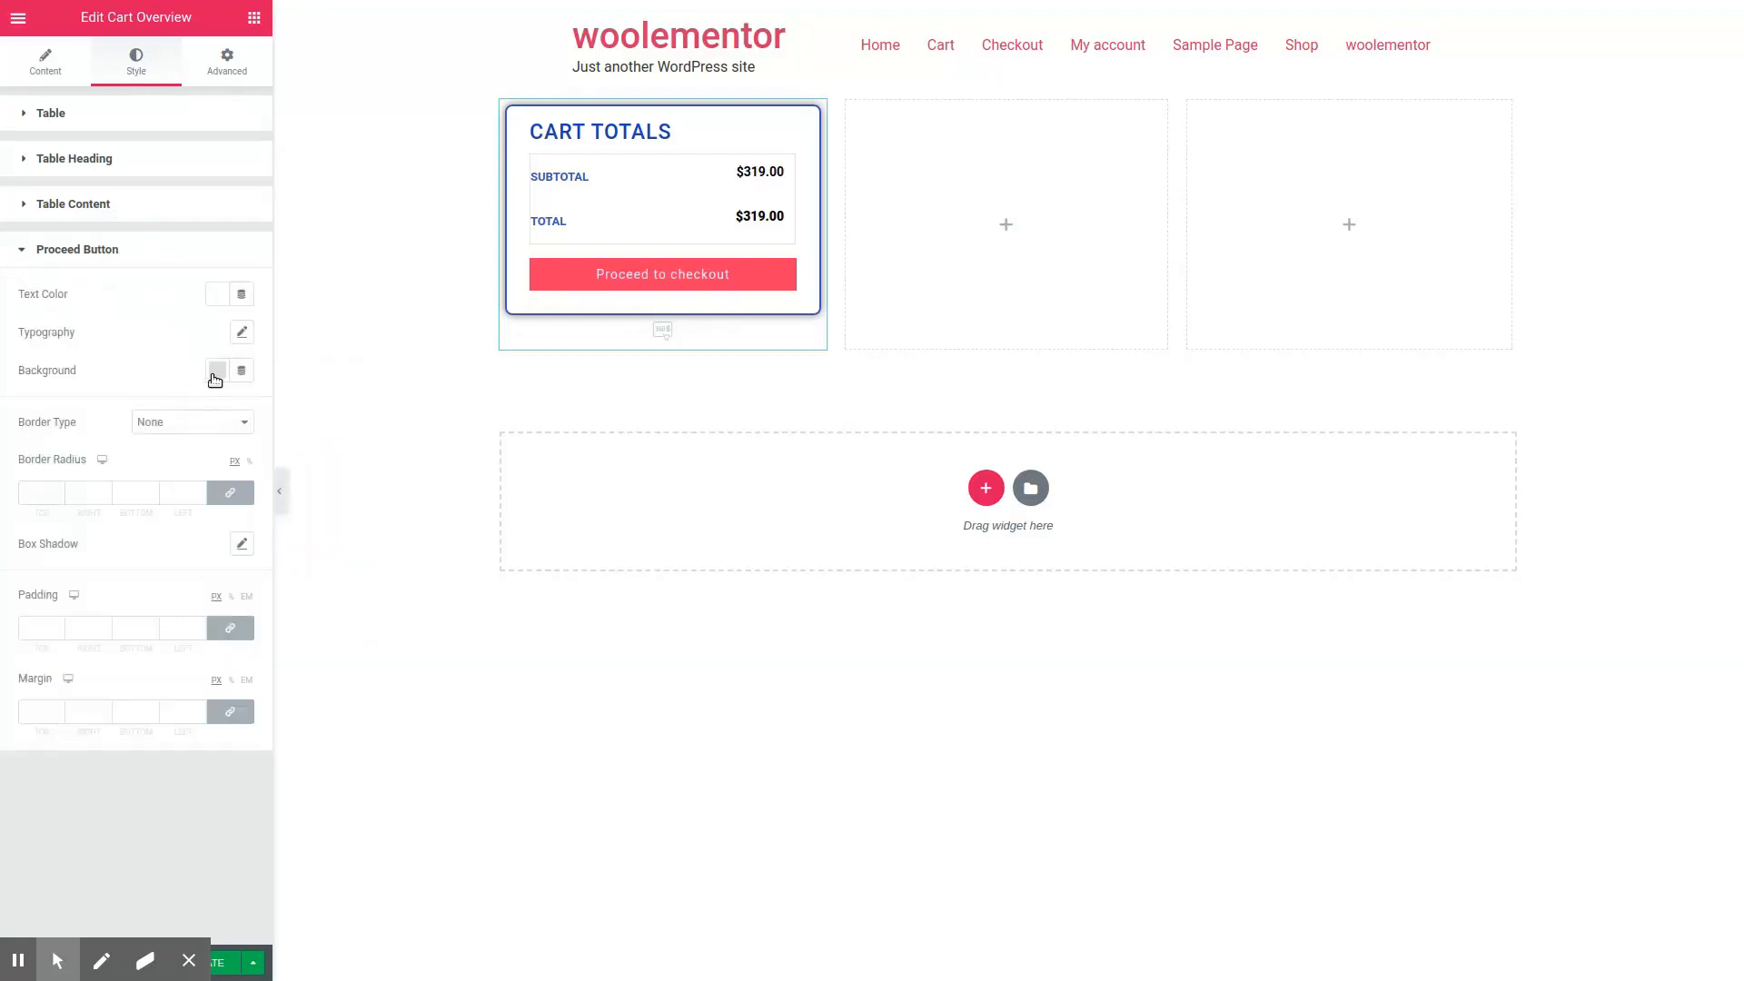
Step: Set the proceed button's background to blue #4054B2 and slightly enlarge its text
click(215, 371)
click(227, 417)
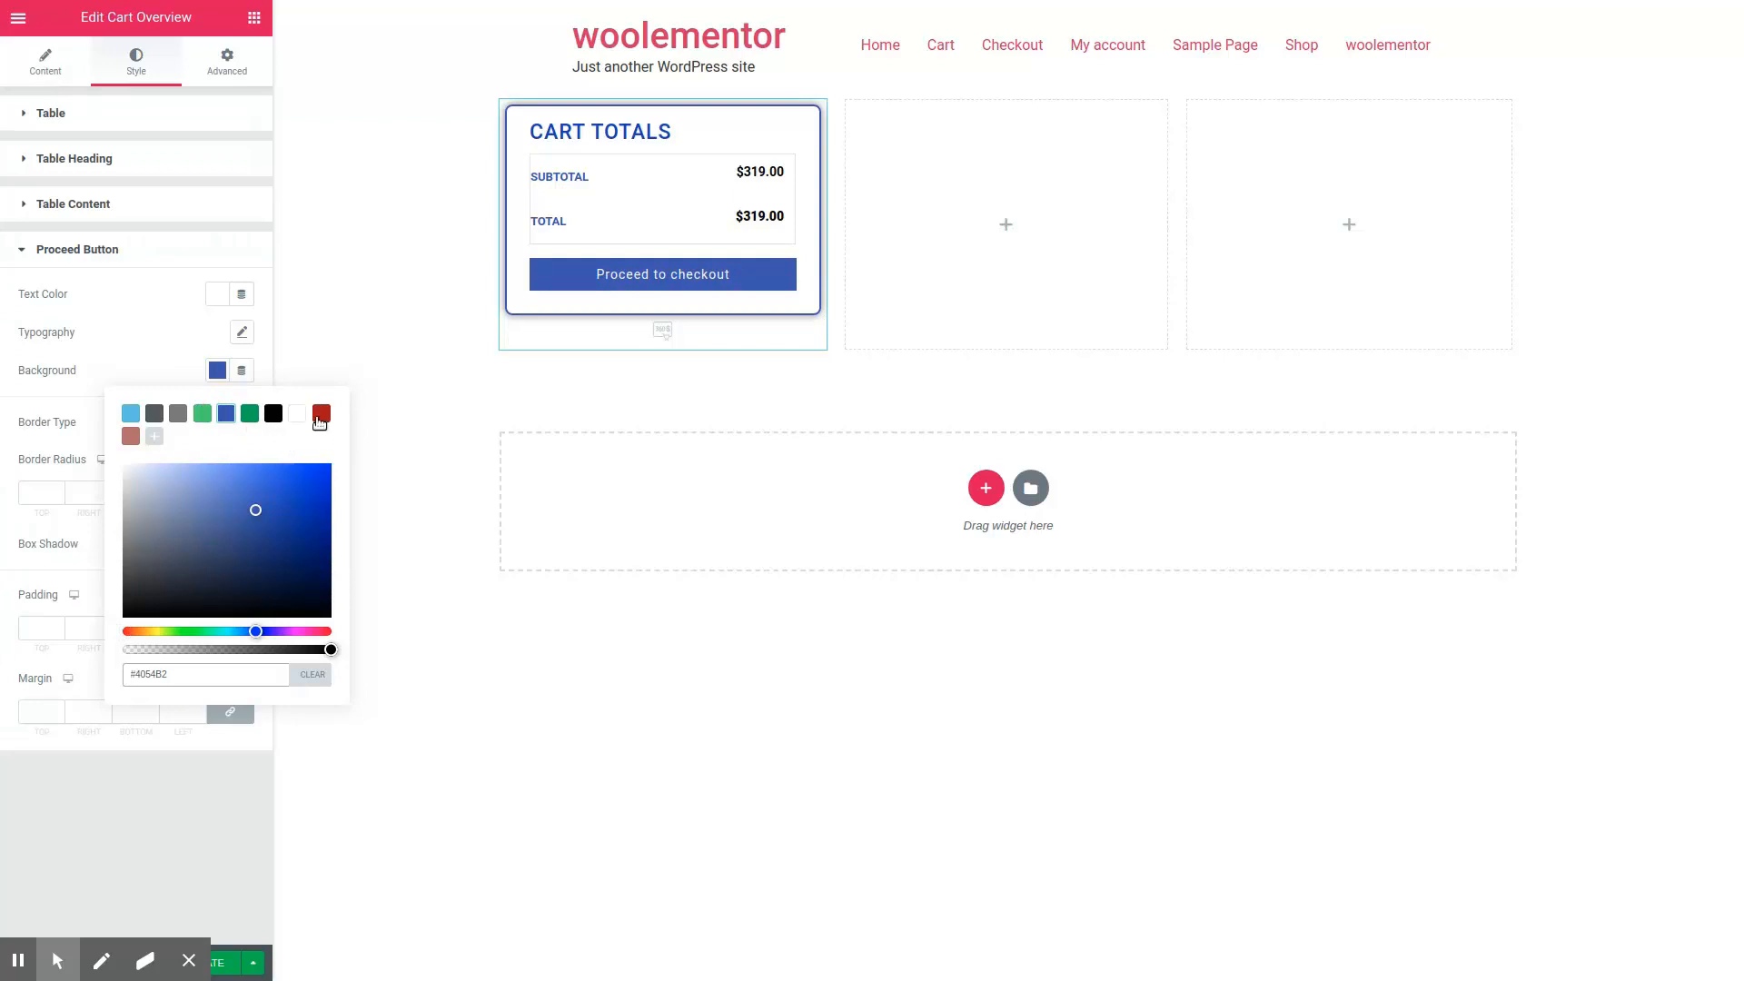
click(239, 336)
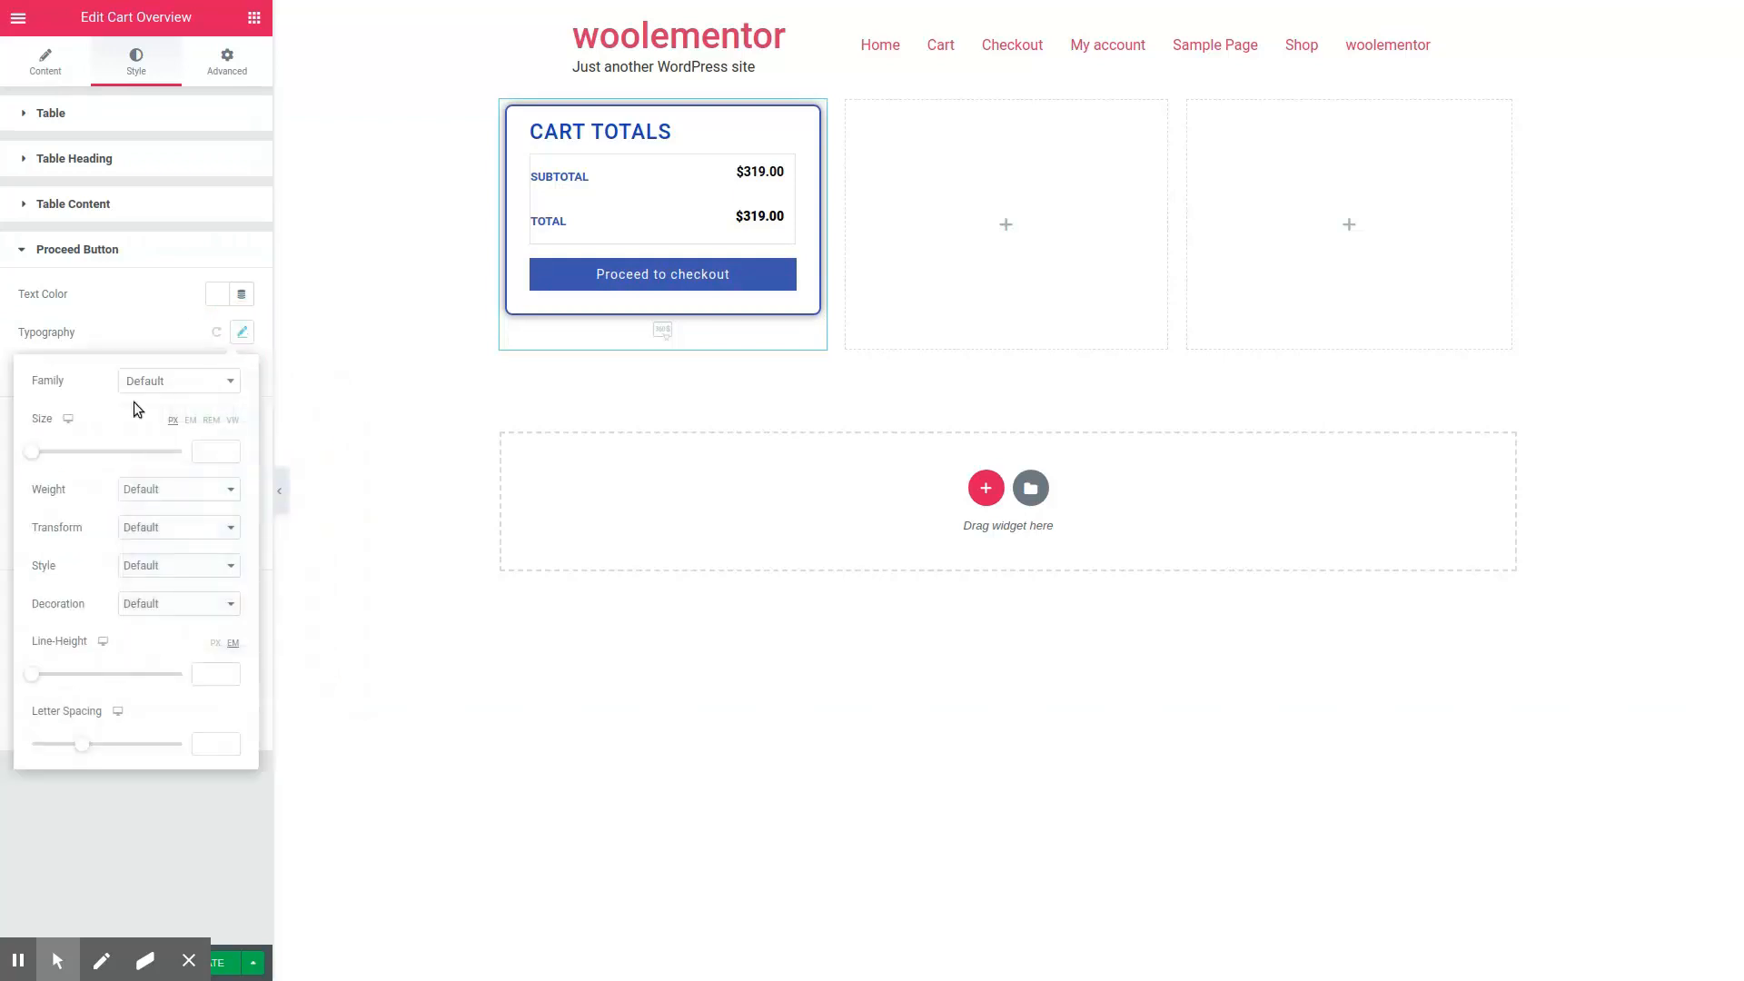
drag(36, 452, 49, 452)
click(127, 321)
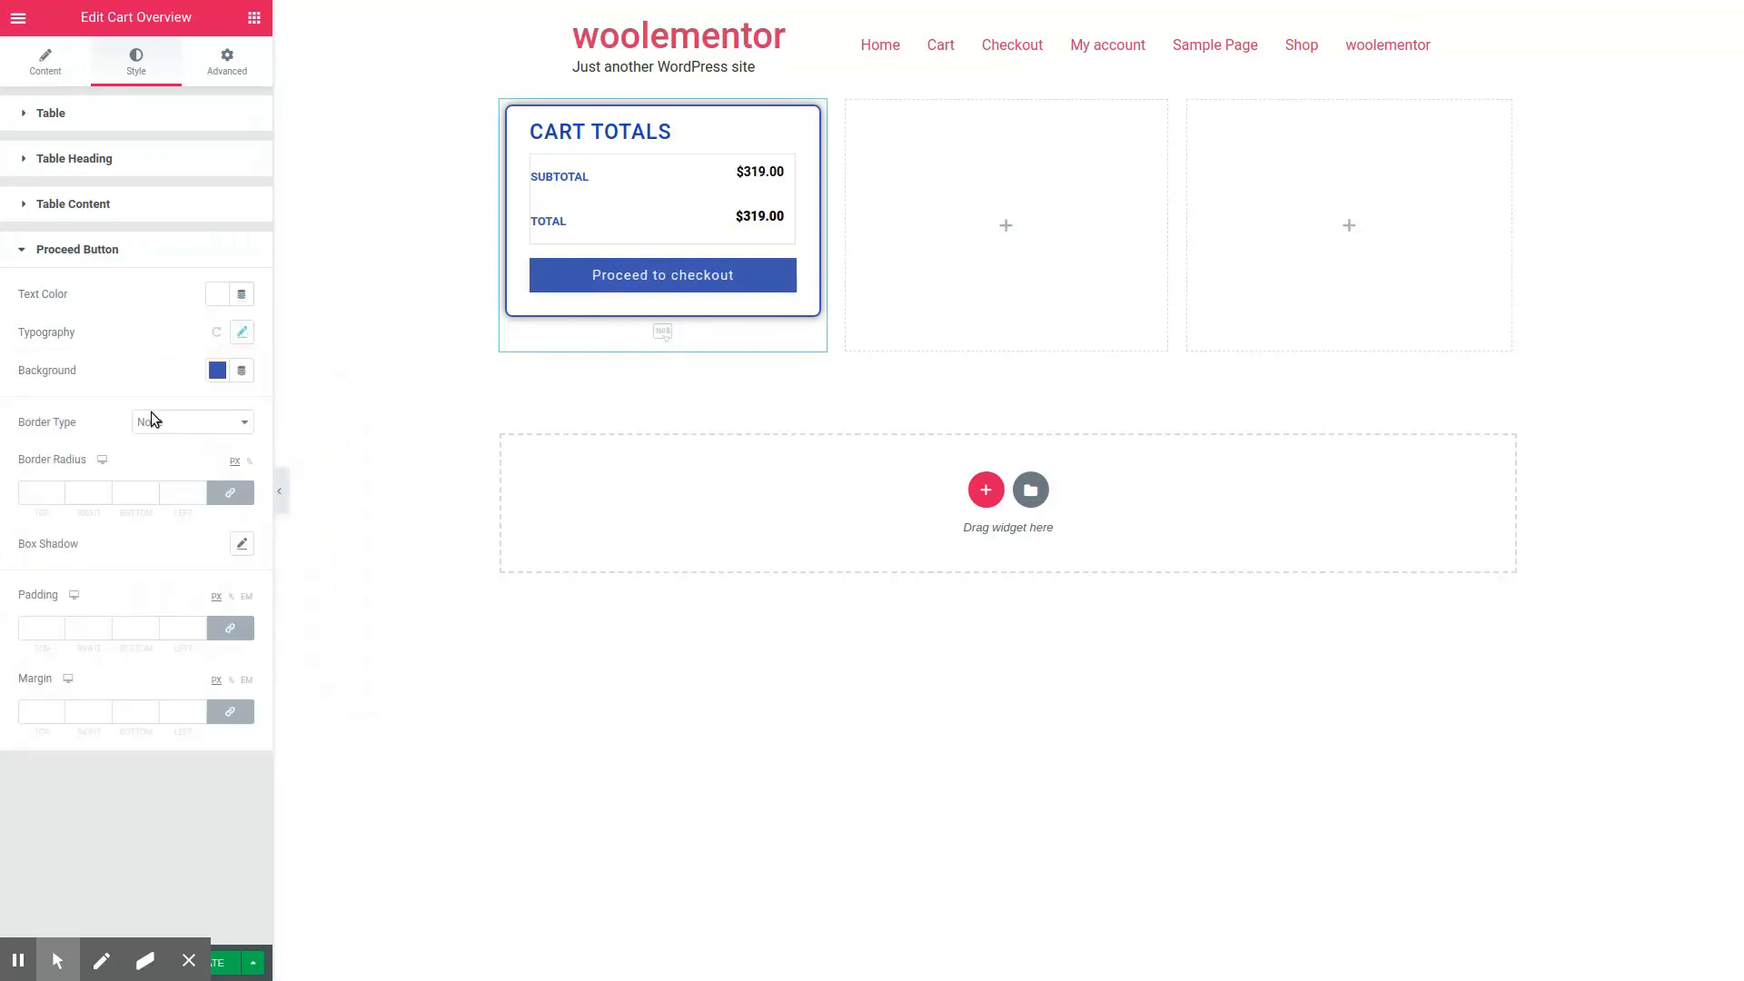
Step: Add a box shadow to the proceed button and preview the page
click(240, 544)
click(156, 543)
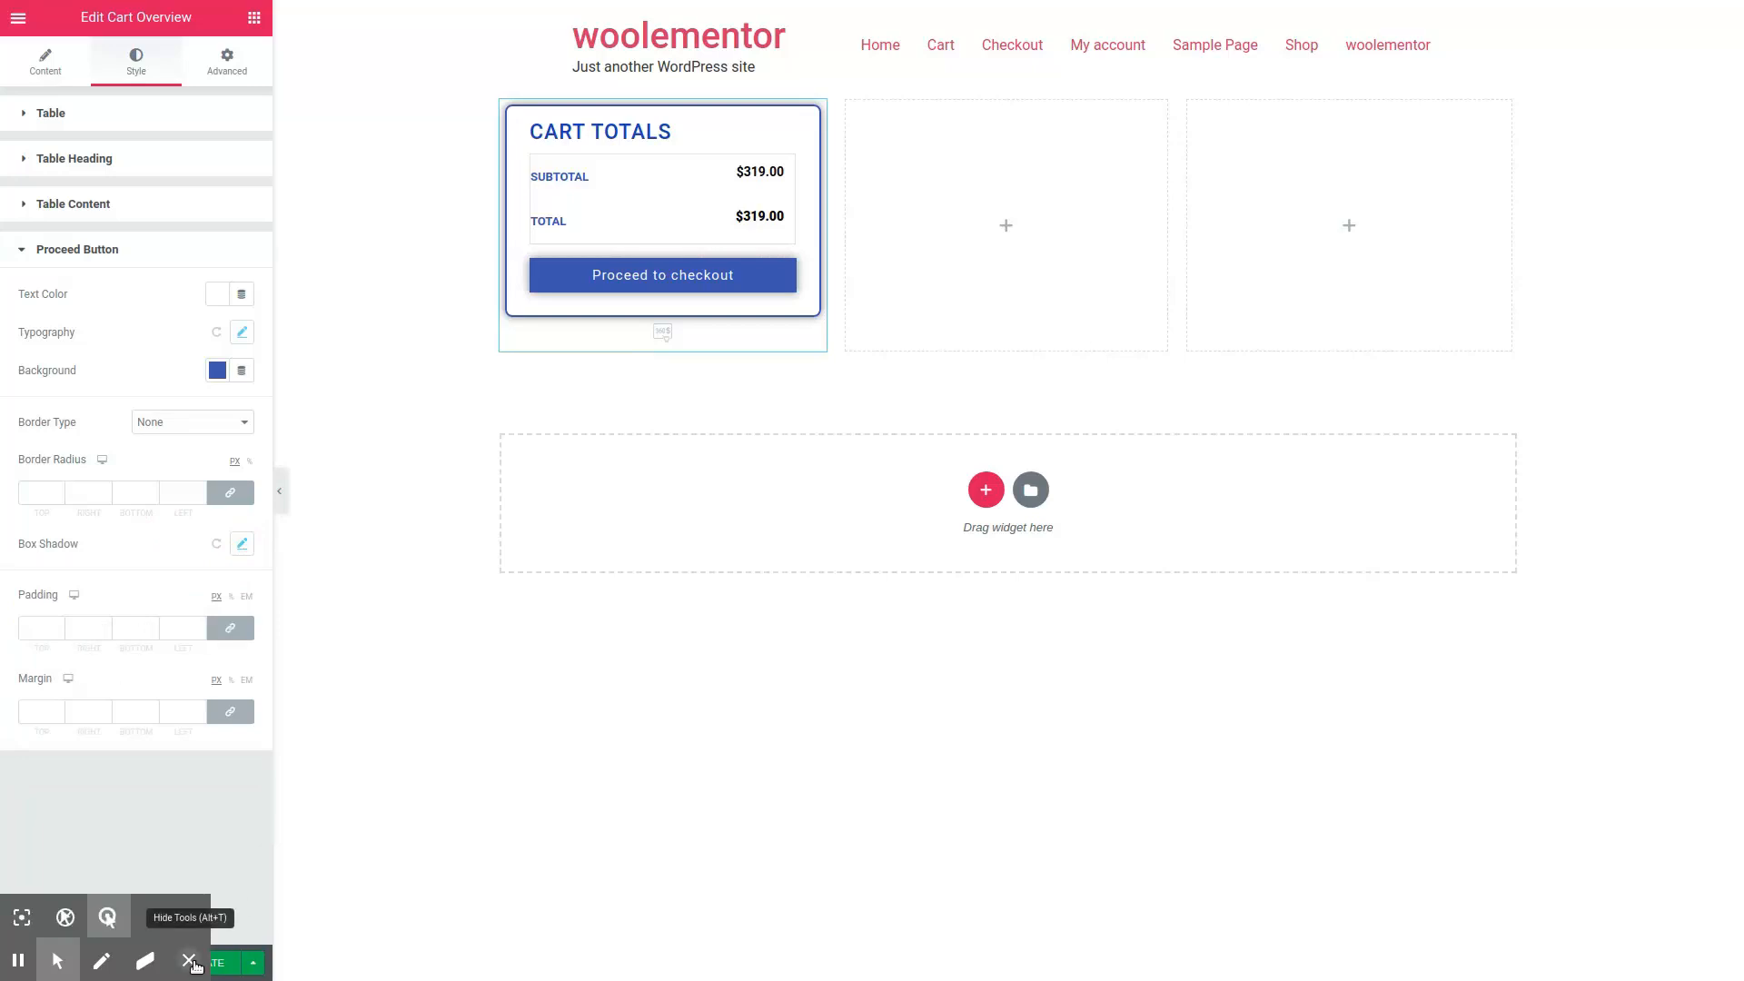
click(156, 965)
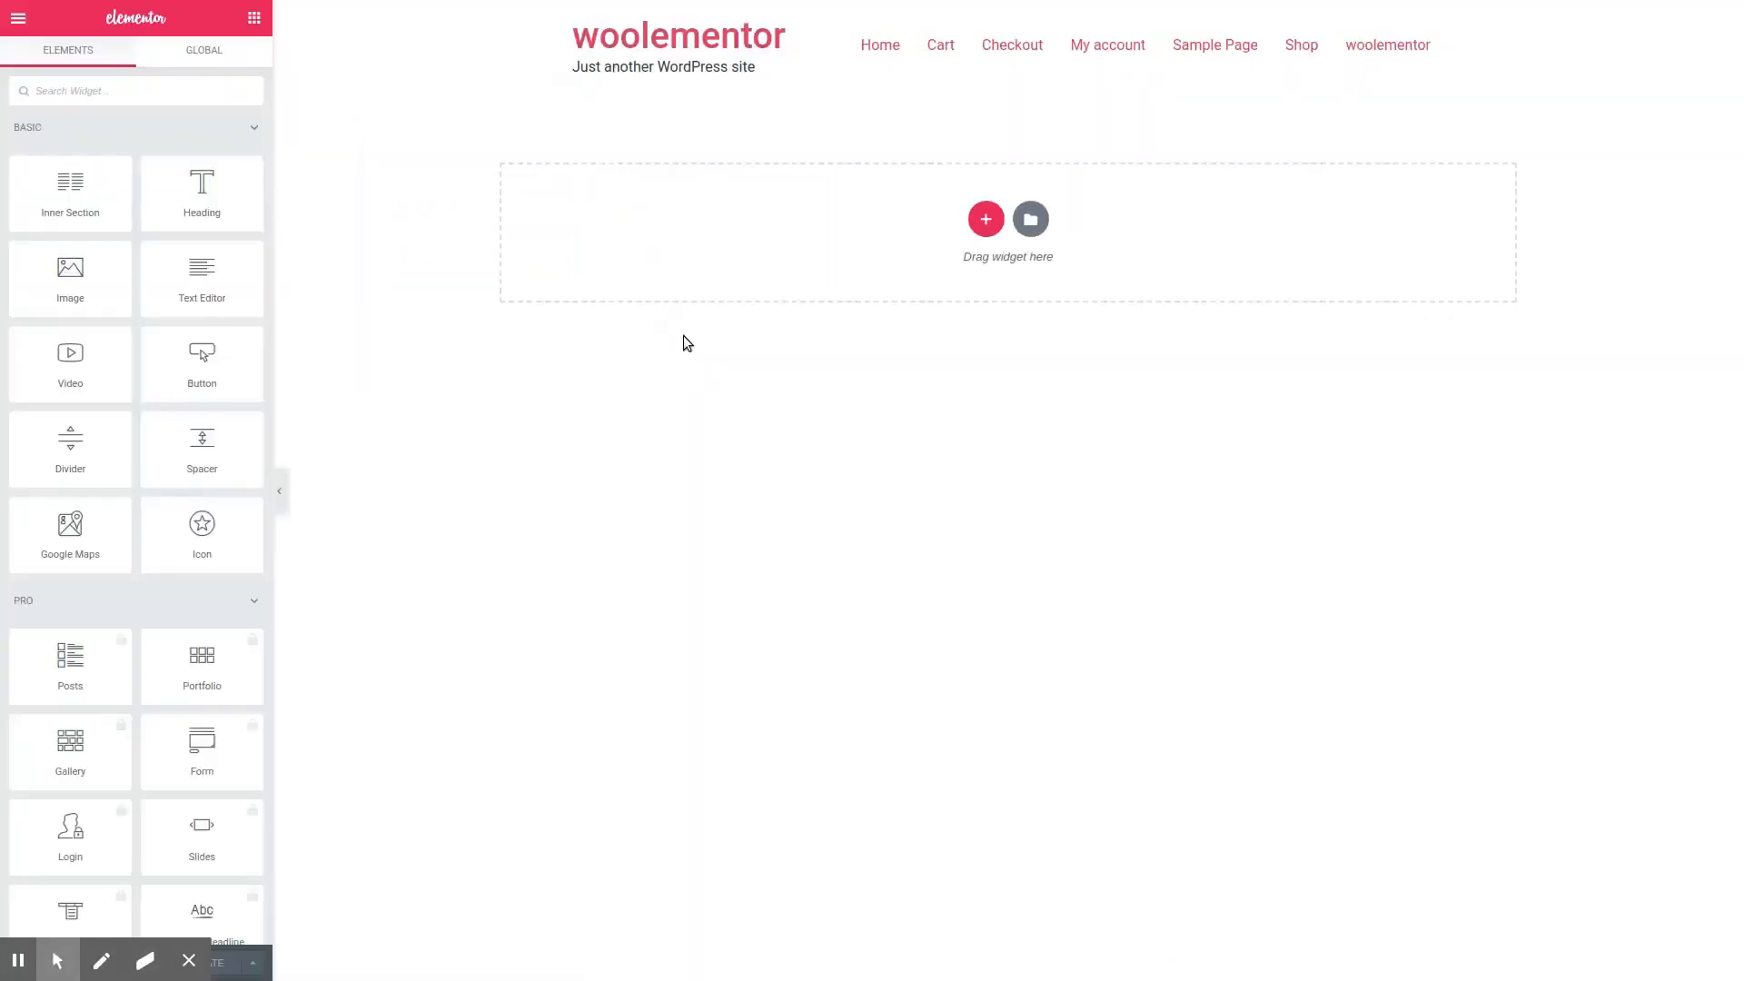
Step: Search the widgets for the coupon widget and add a Coupon Form to the empty page
click(144, 97)
text(coupon)
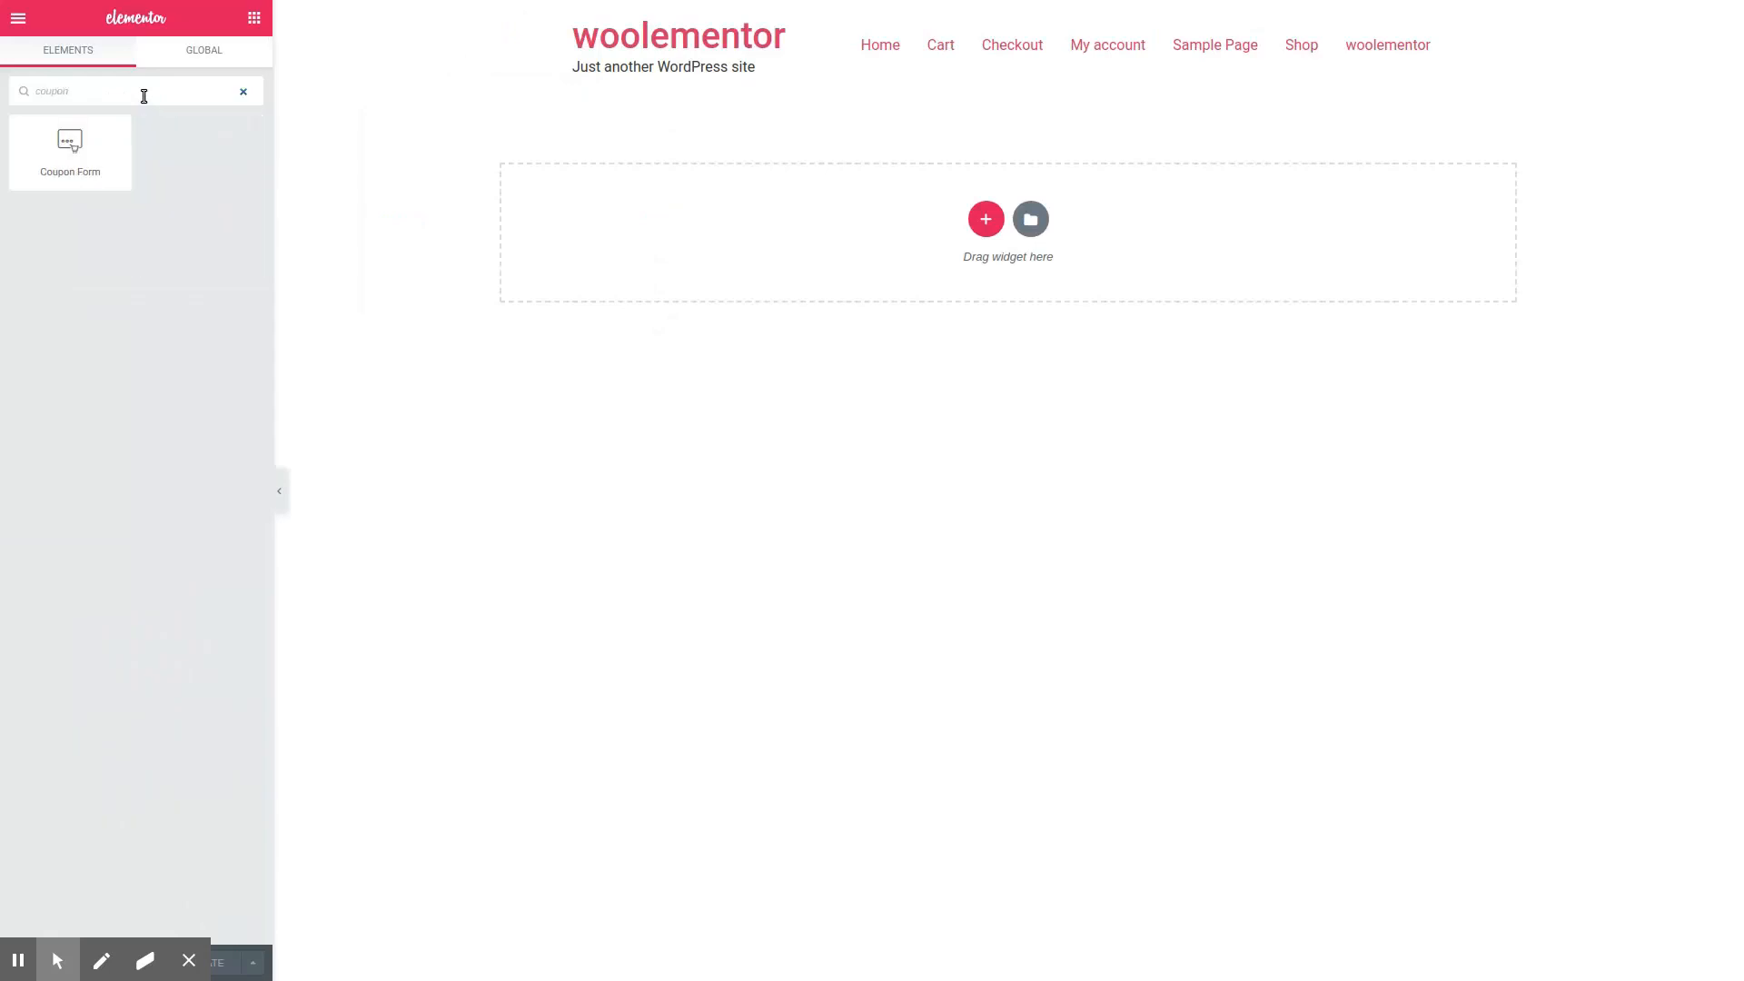
drag(70, 145, 651, 247)
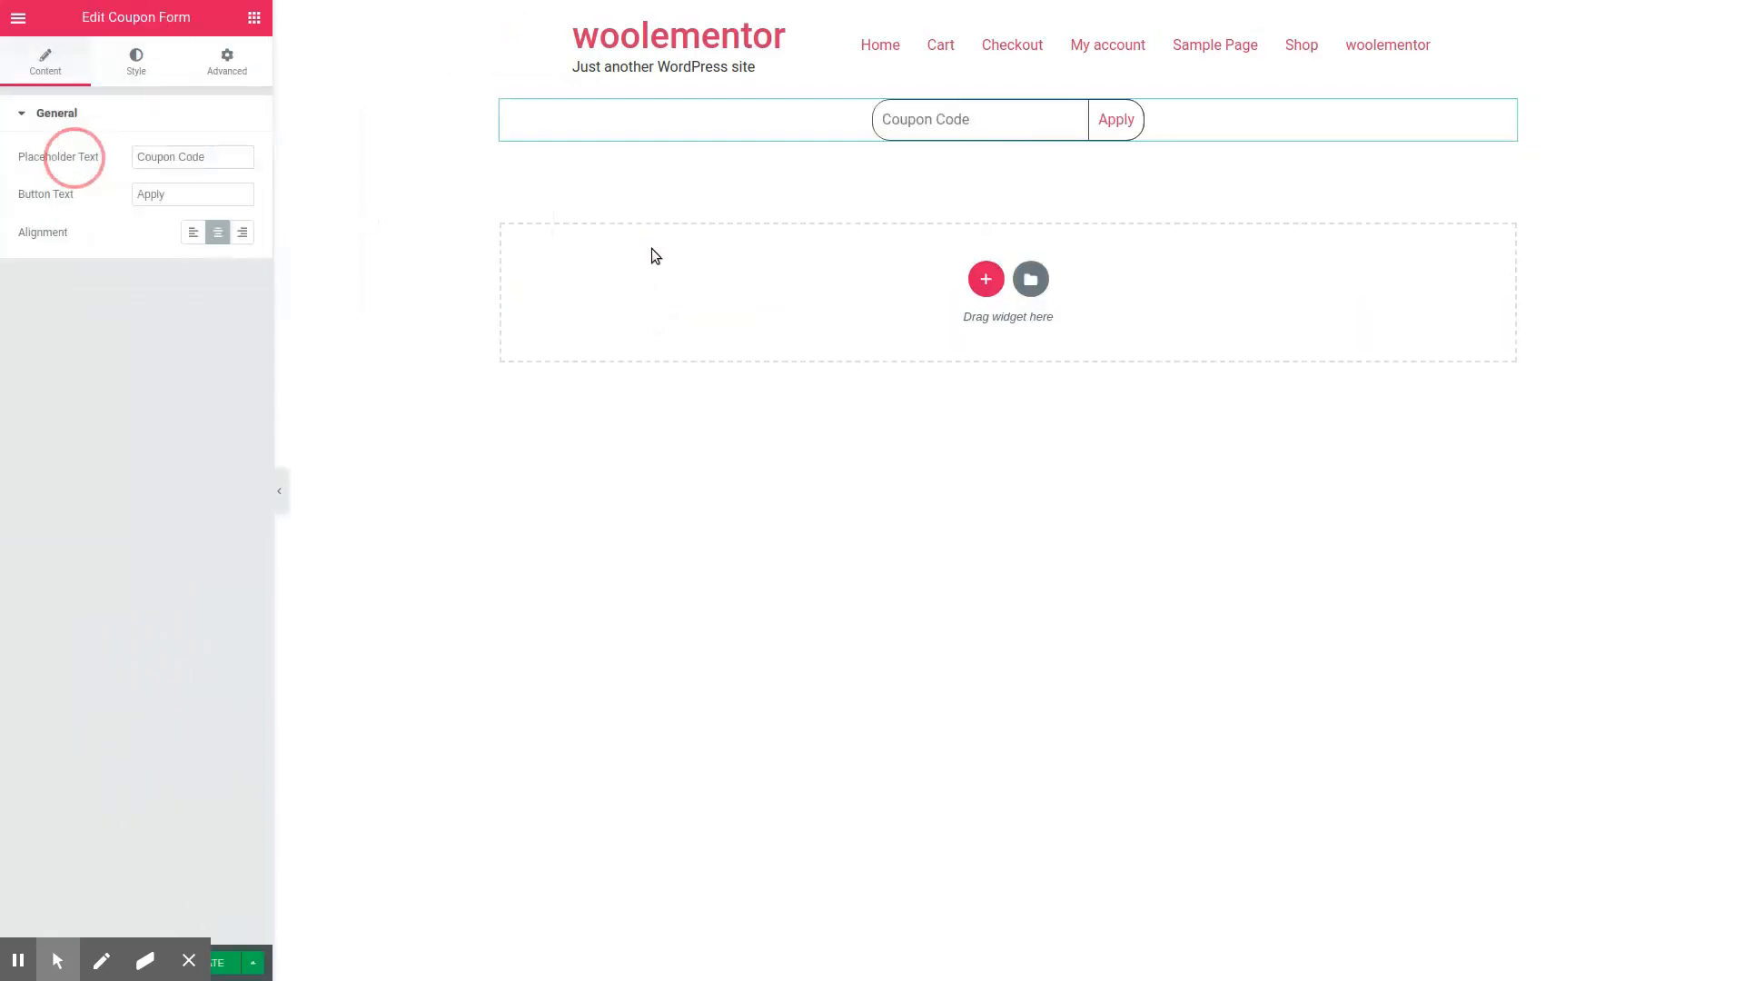
Step: Delete part of the coupon form's placeholder text and retype it as "Coupon Code"
click(207, 159)
key(BackSpace)
key(BackSpace)
key(BackSpace)
key(BackSpace)
key(BackSpace)
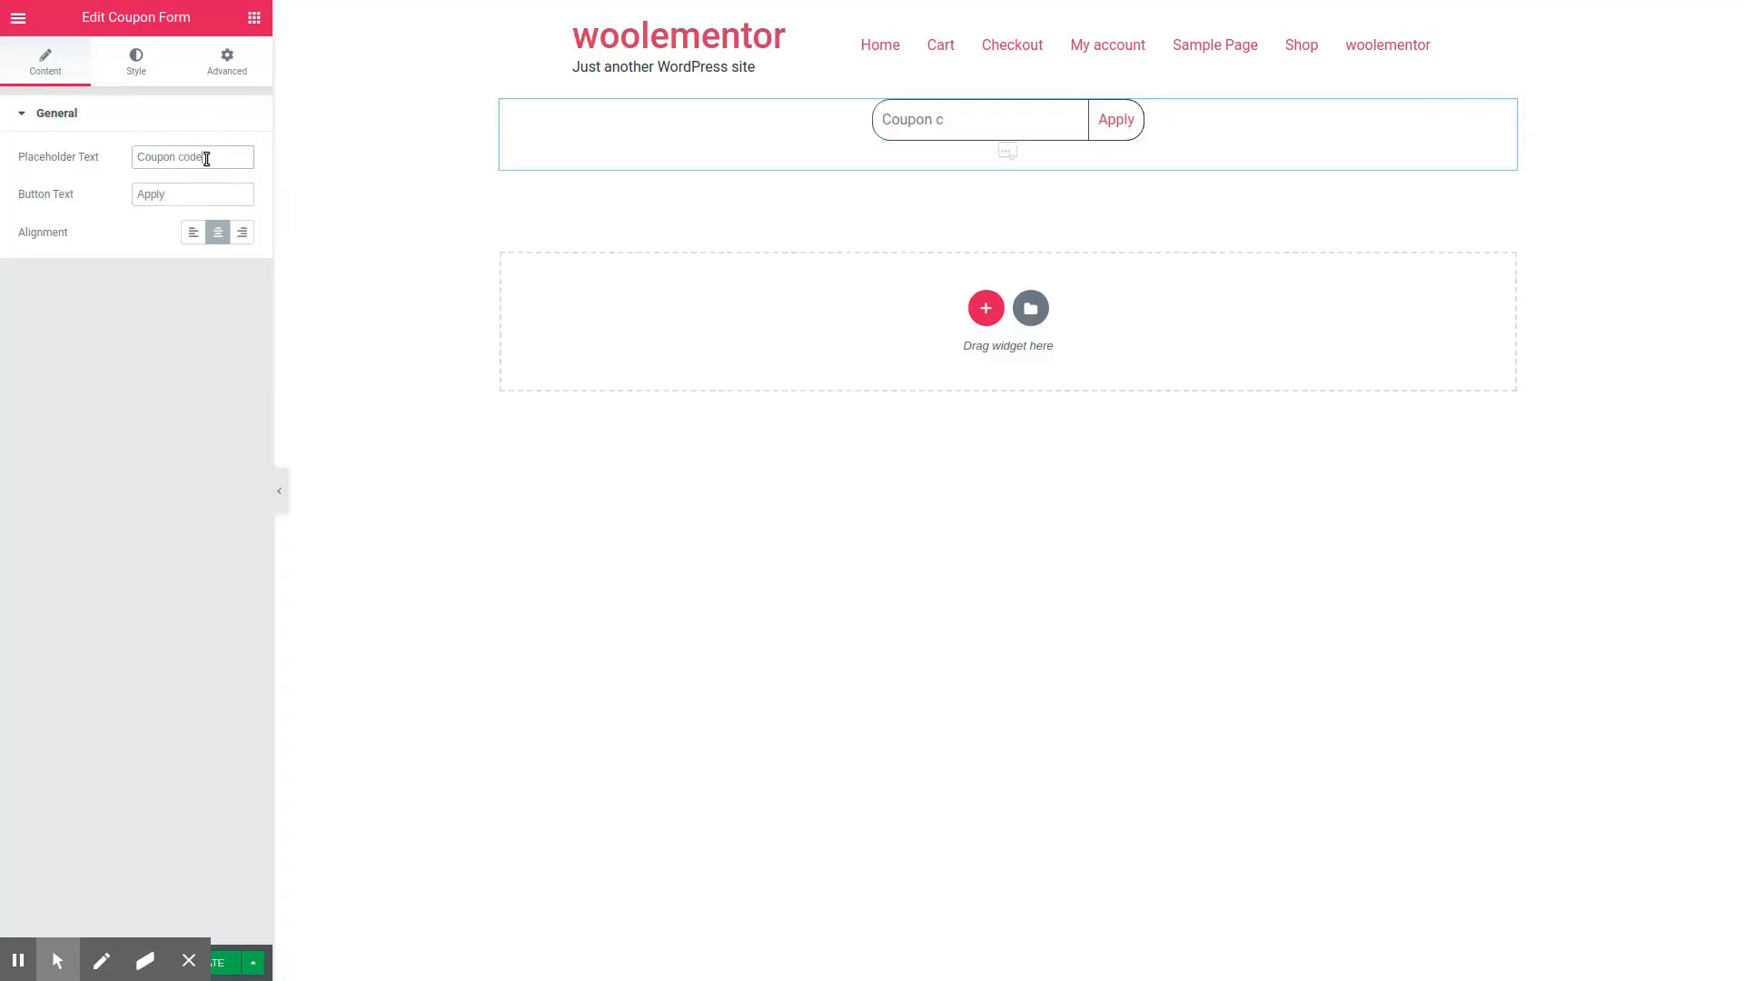
key(Delete)
text(C)
Step: Try right and left alignment for the coupon form and set it back to centered
click(237, 233)
click(189, 233)
click(220, 232)
Step: Set the coupon input size to 669 px and its text color to blue, checking it with the sample text "hello"
click(138, 64)
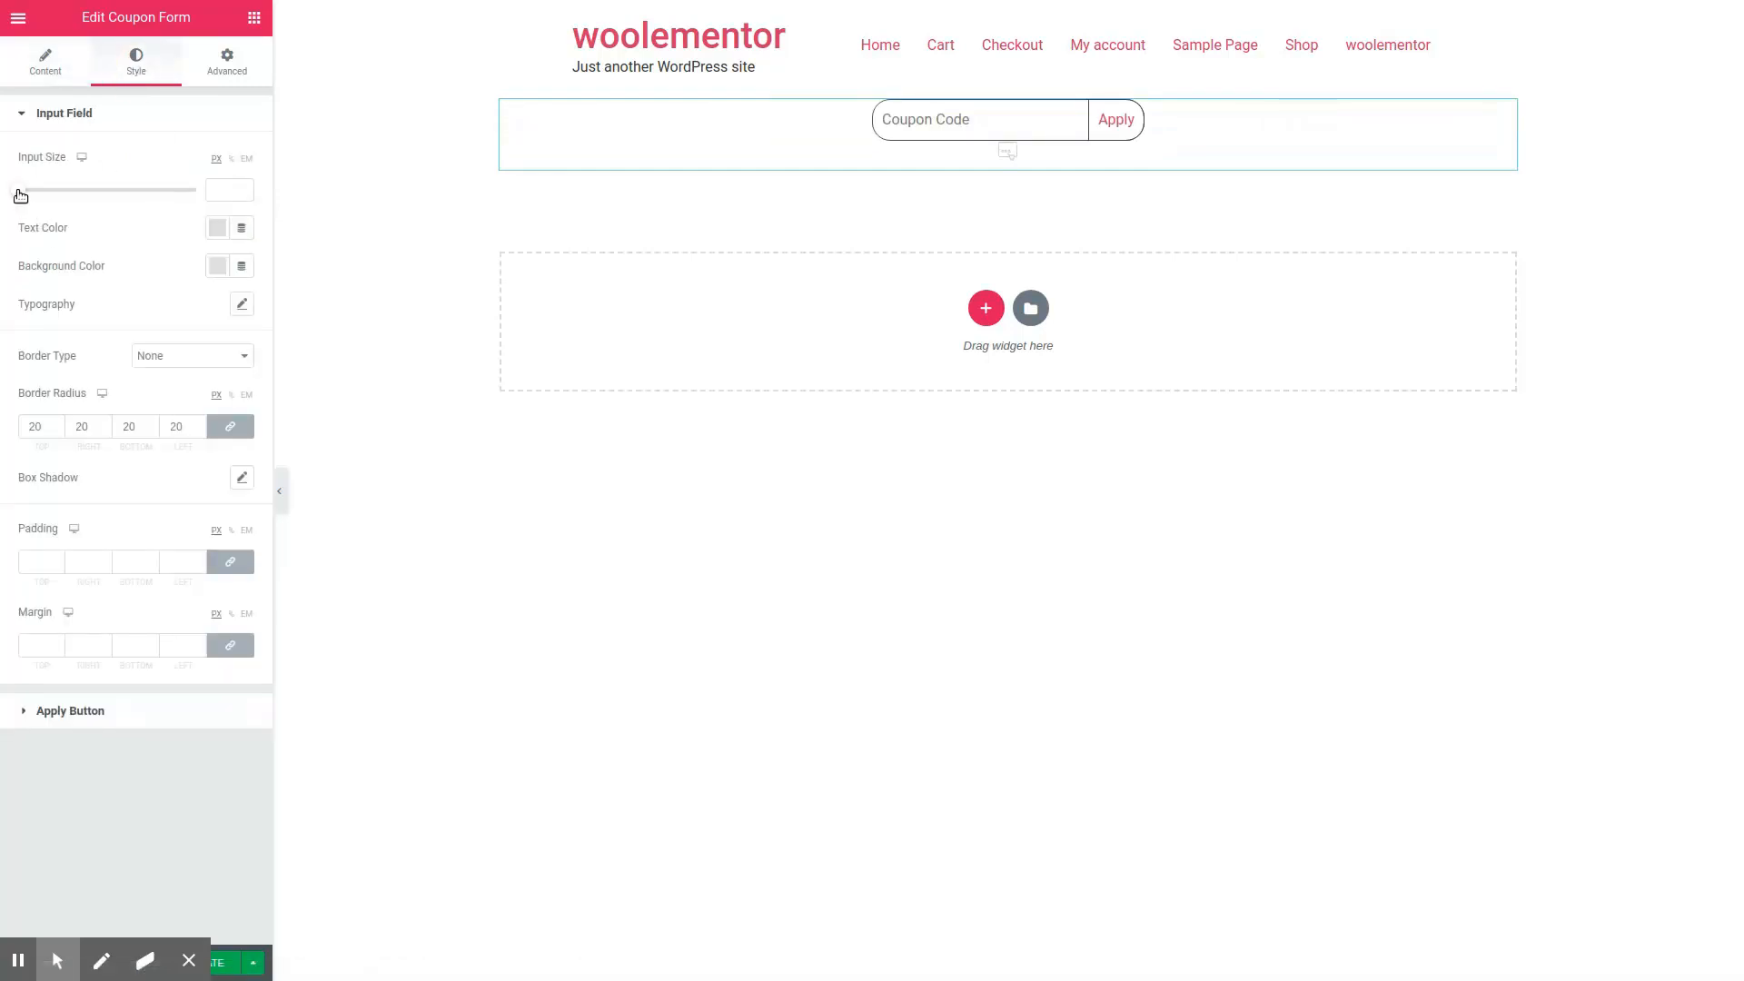
drag(19, 192, 128, 225)
click(218, 228)
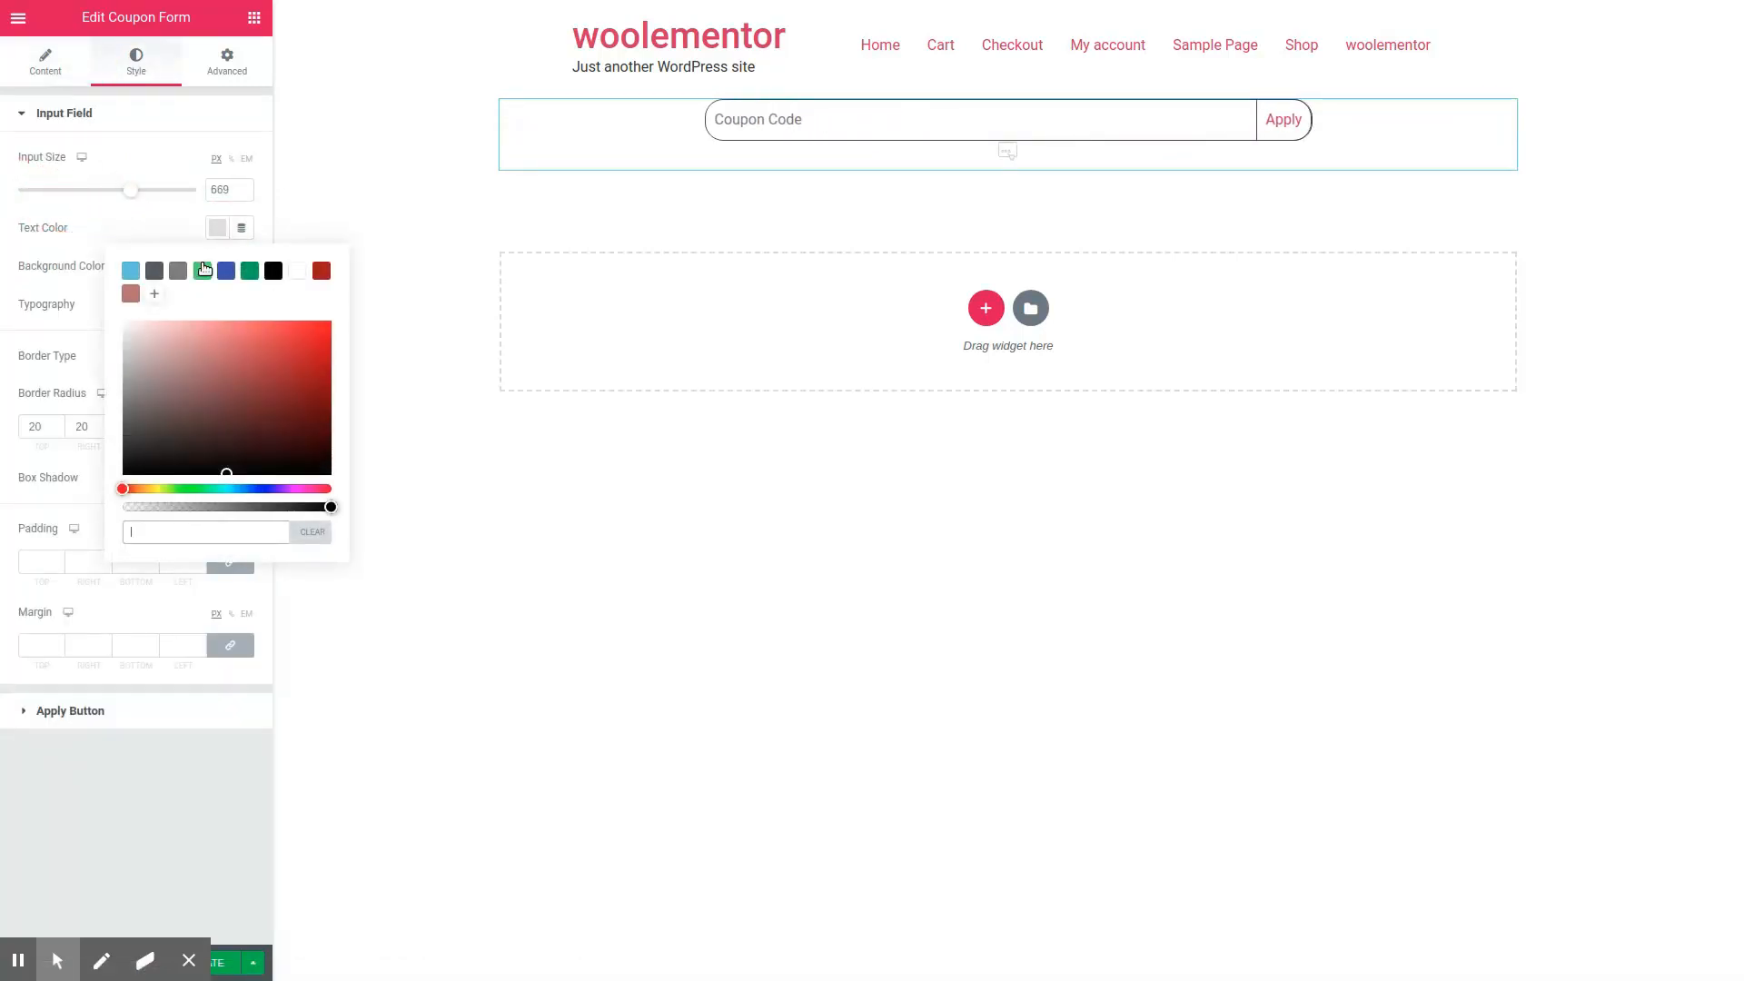
click(227, 273)
click(190, 226)
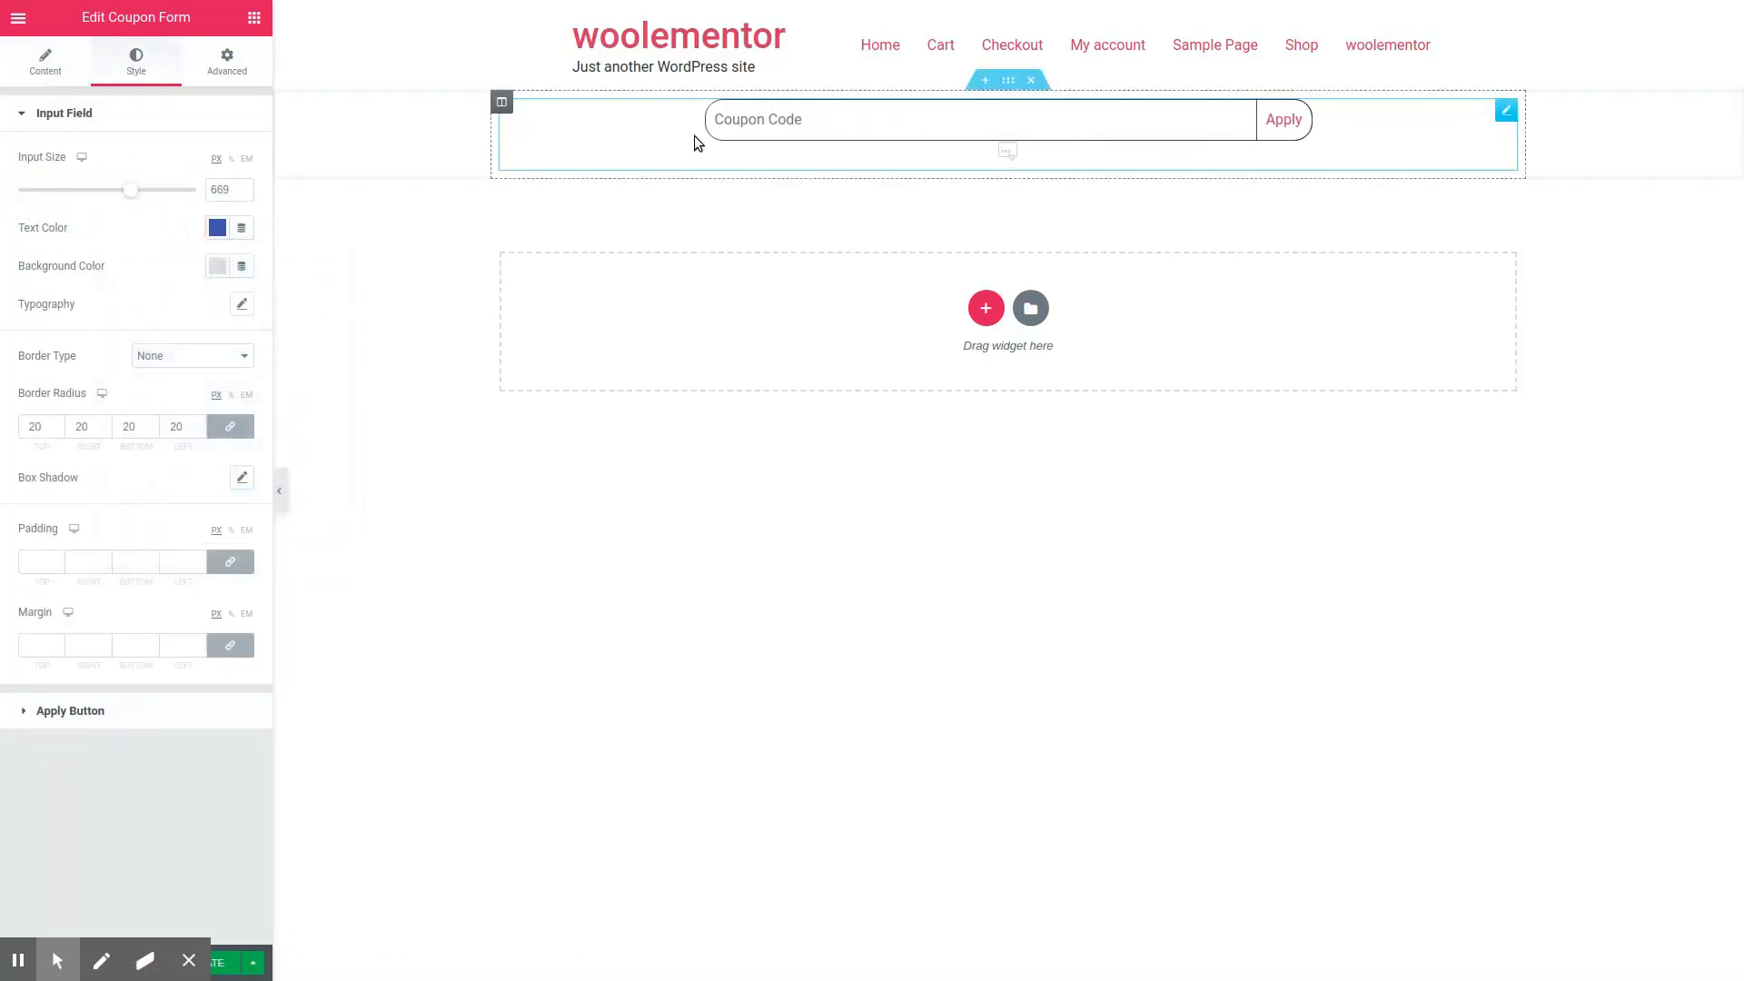
click(756, 123)
text(df)
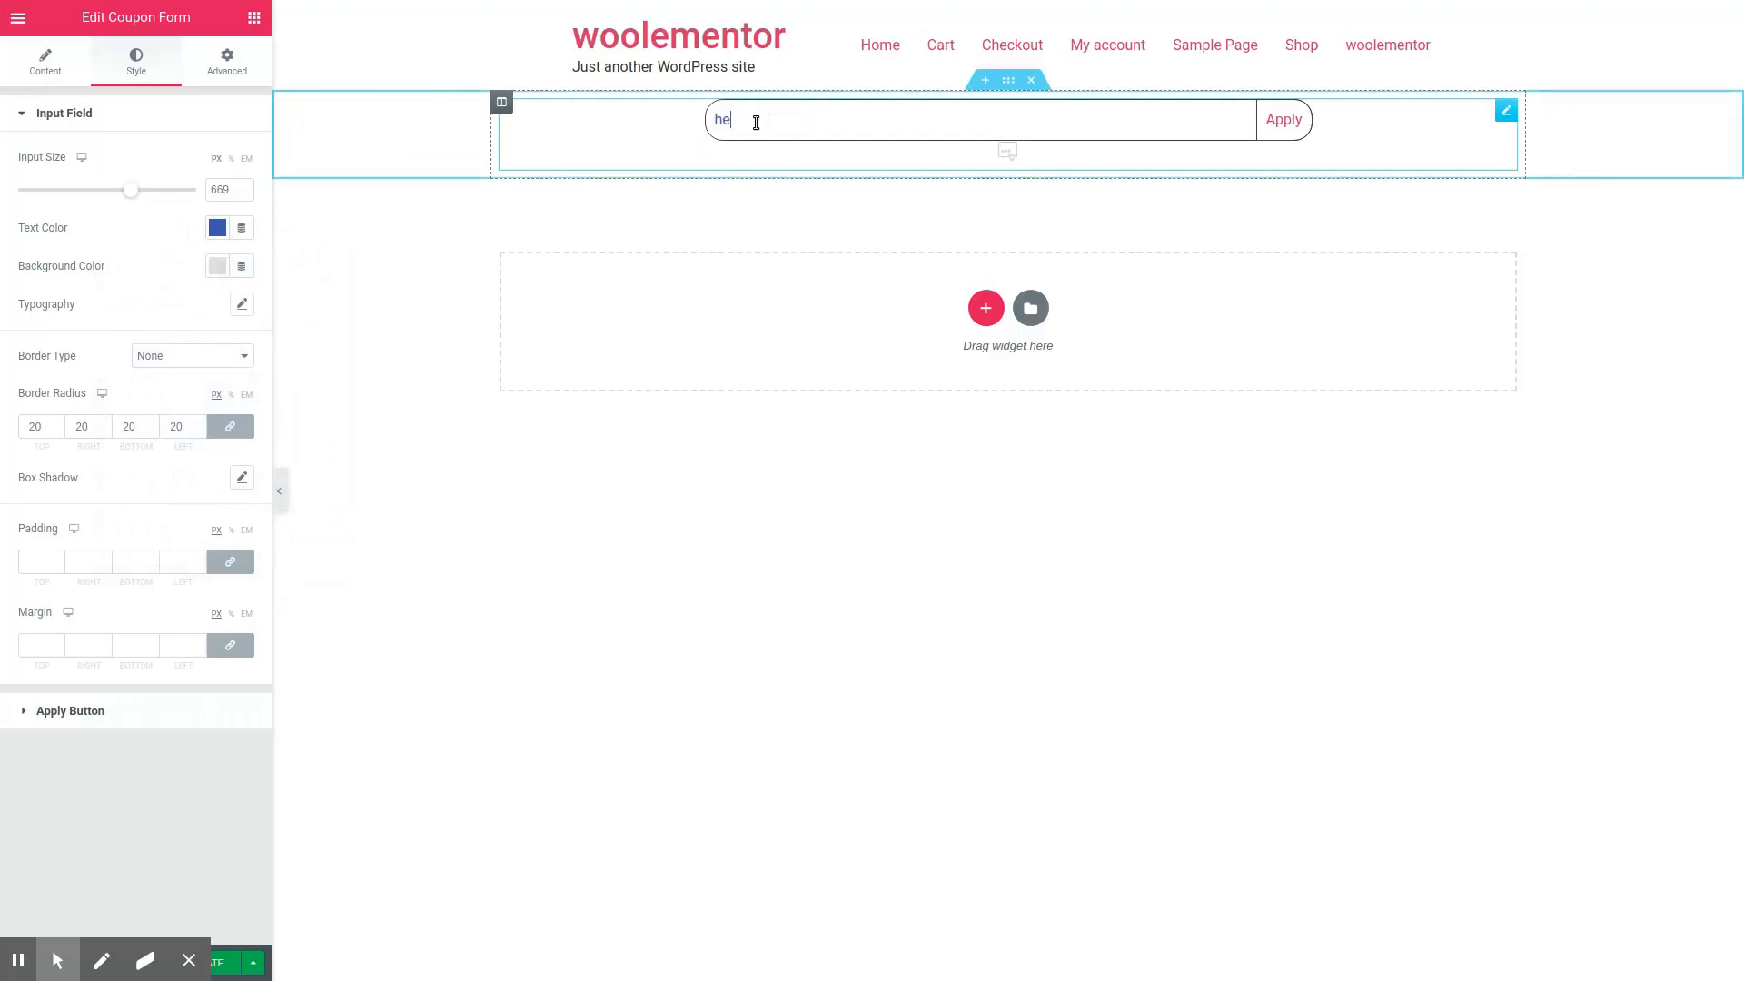
Step: Try light blue #6EC1E4 as the input field's background, set it to white, and enlarge the field's font
click(217, 267)
click(131, 308)
click(297, 309)
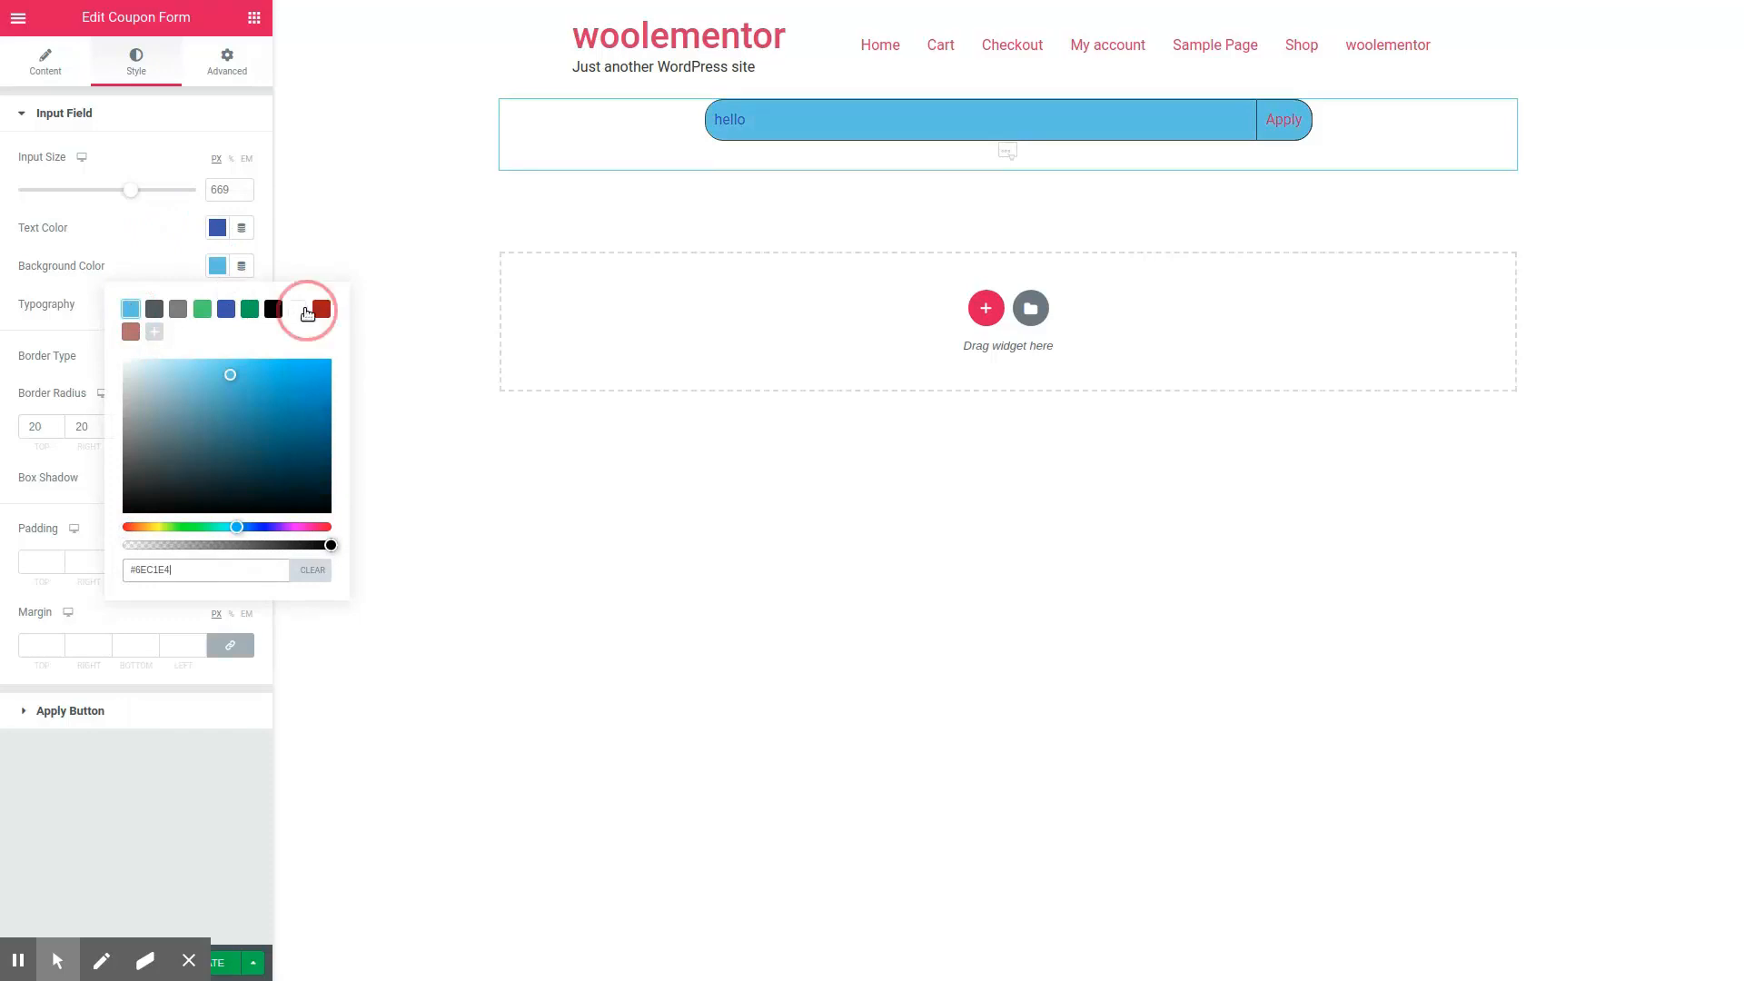
click(241, 306)
drag(36, 423, 46, 424)
click(115, 223)
Step: Give the input field a solid border 2 px wide on all sides in the blue swatch color
click(171, 355)
click(166, 383)
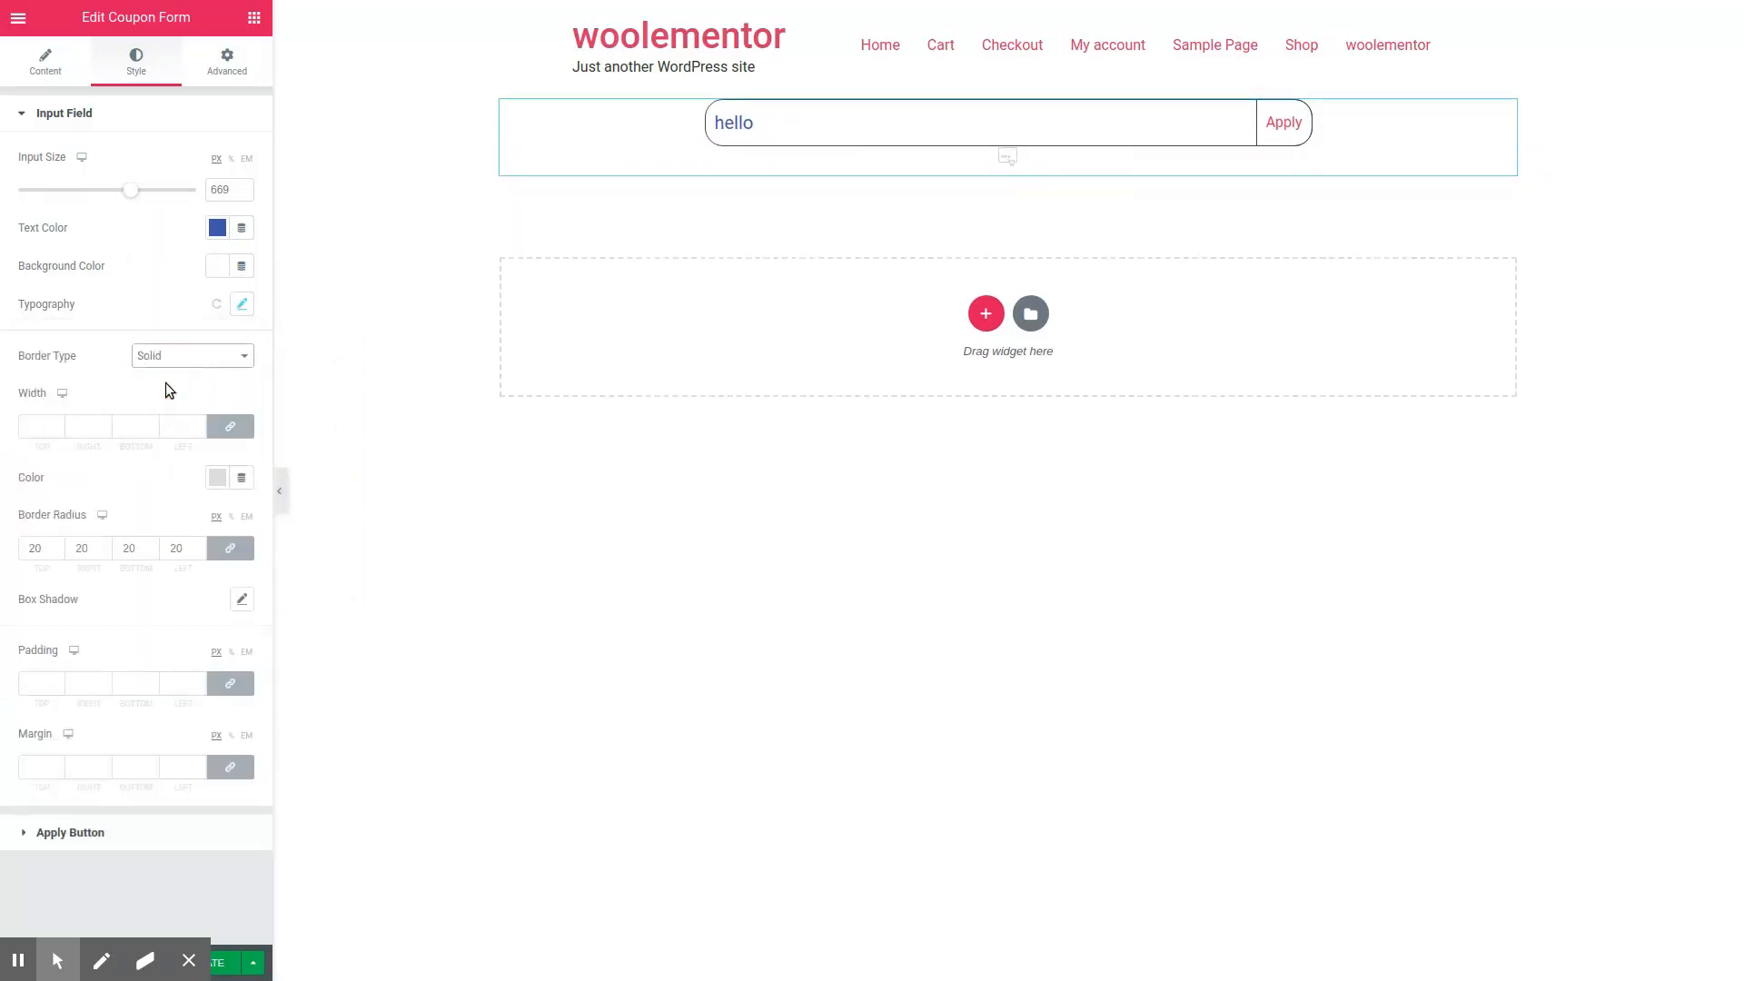
double_click(57, 424)
click(214, 477)
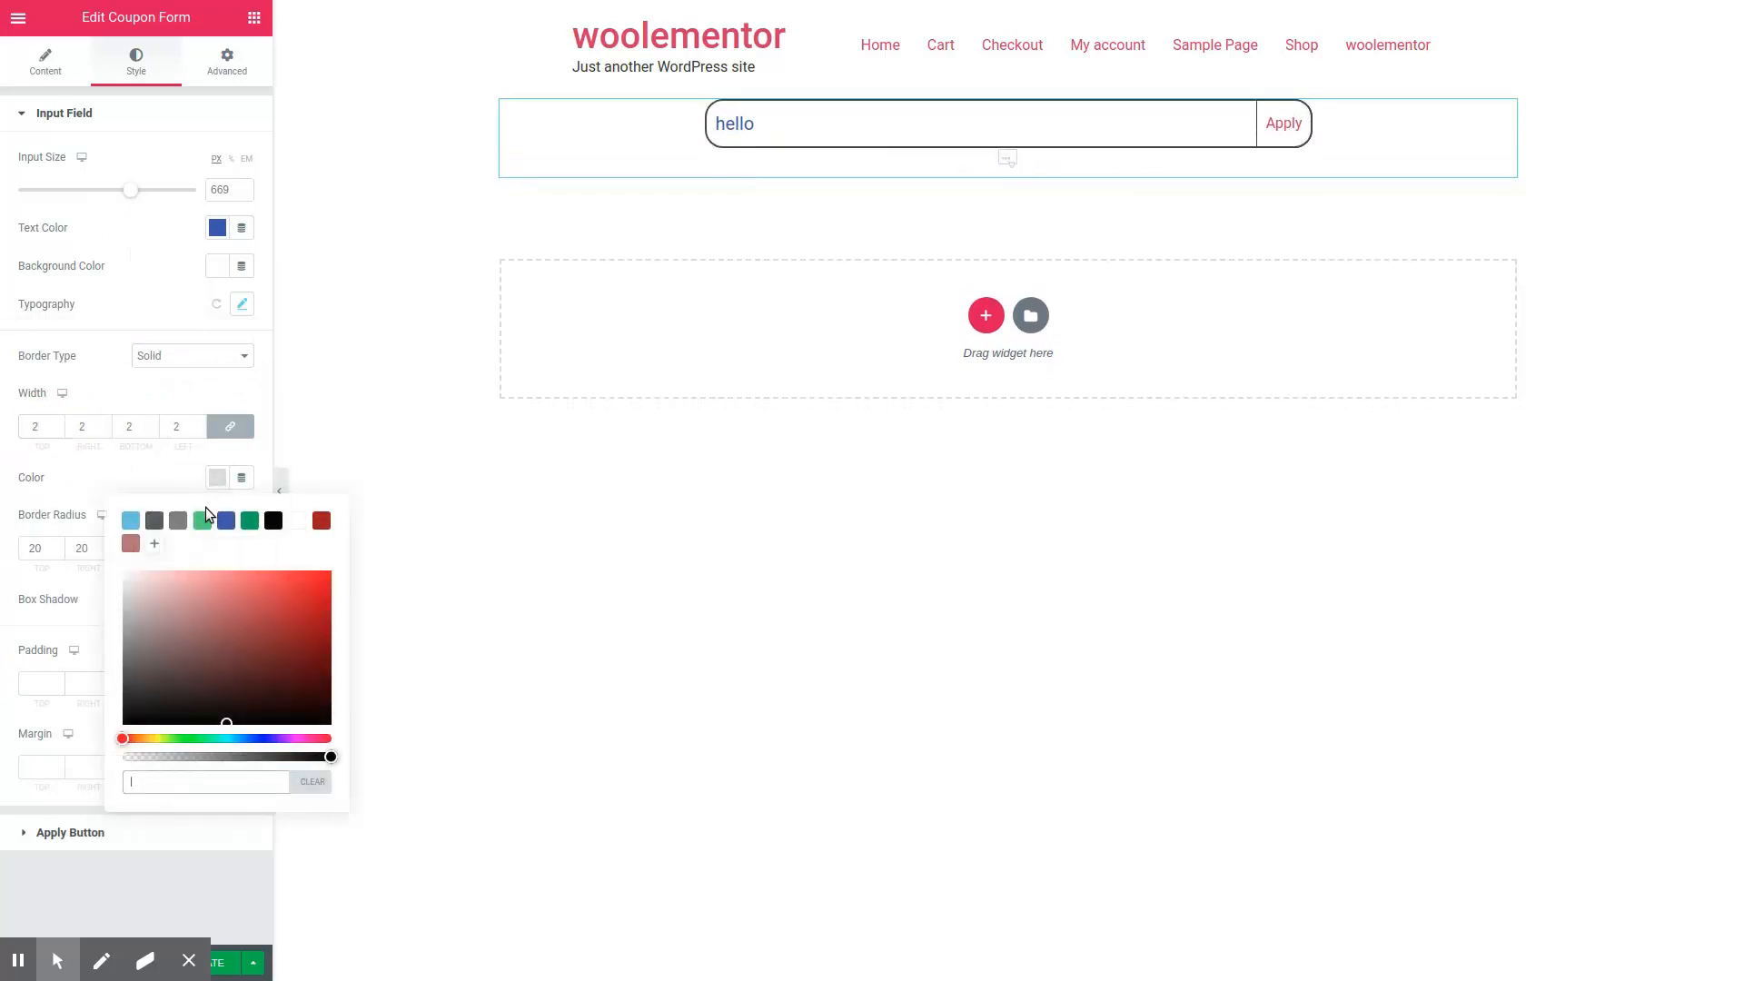
click(226, 521)
click(124, 461)
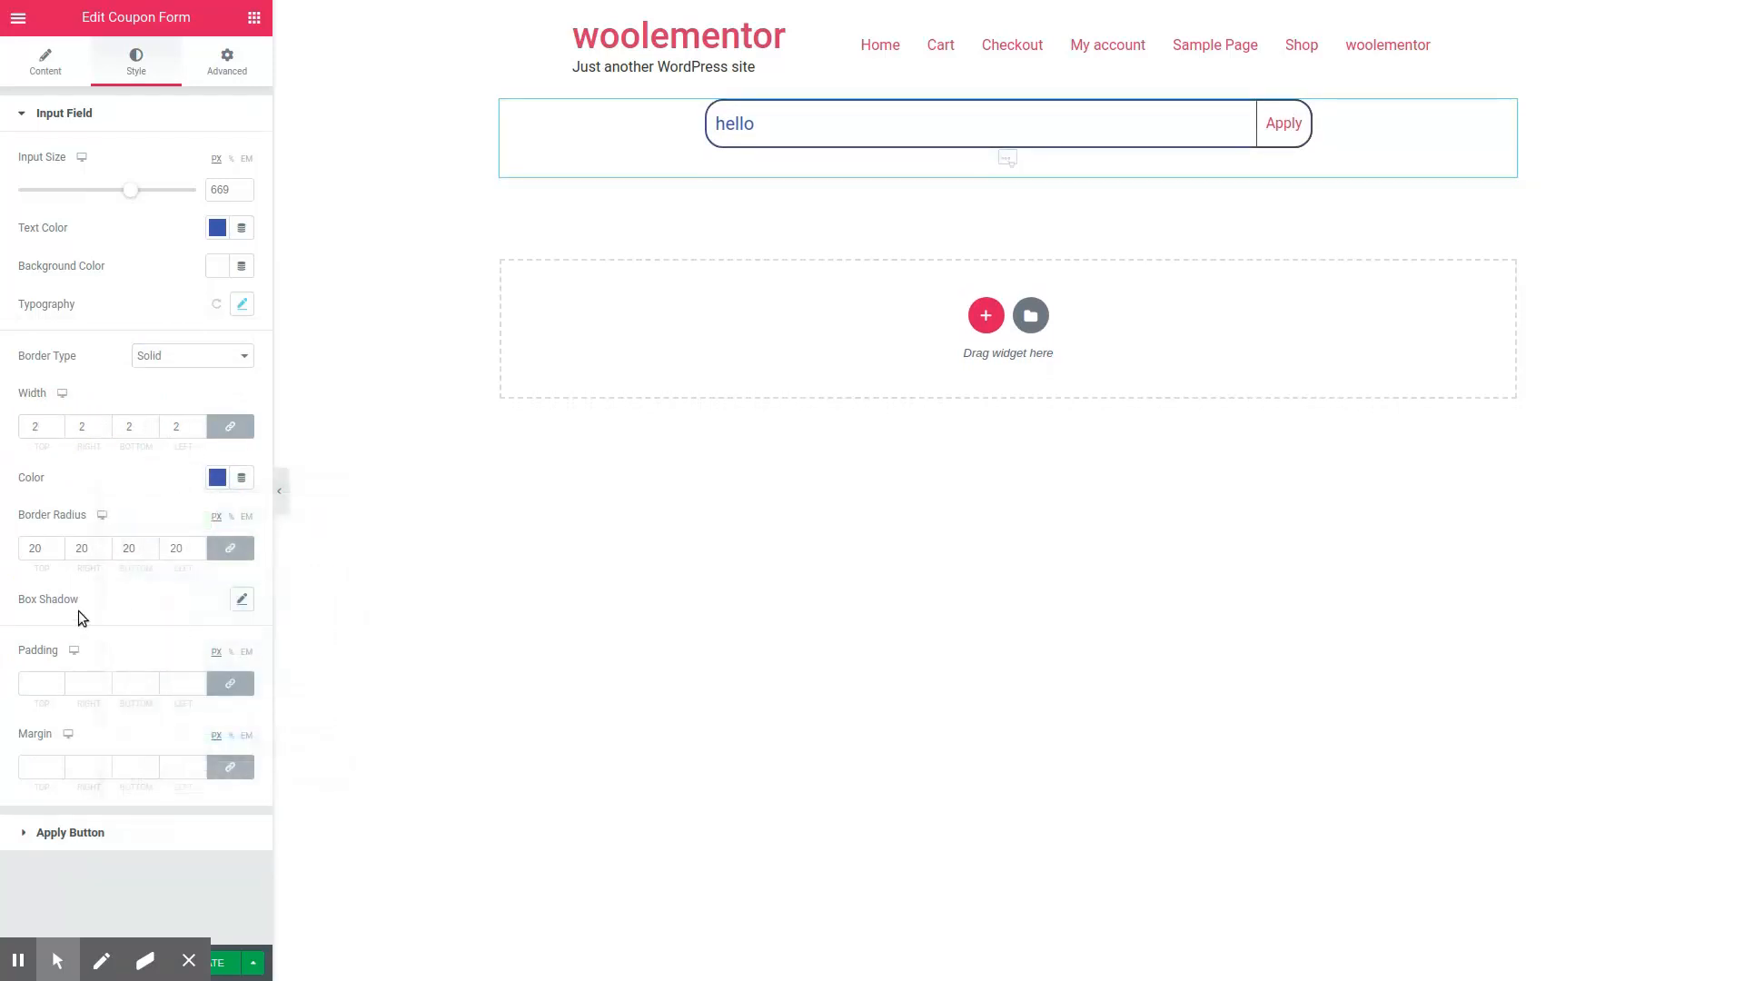
Step: Add a box shadow to the input field and try a border radius of 0 before setting it back to 20 px
double_click(49, 553)
text(0)
click(237, 600)
drag(51, 550, 8, 553)
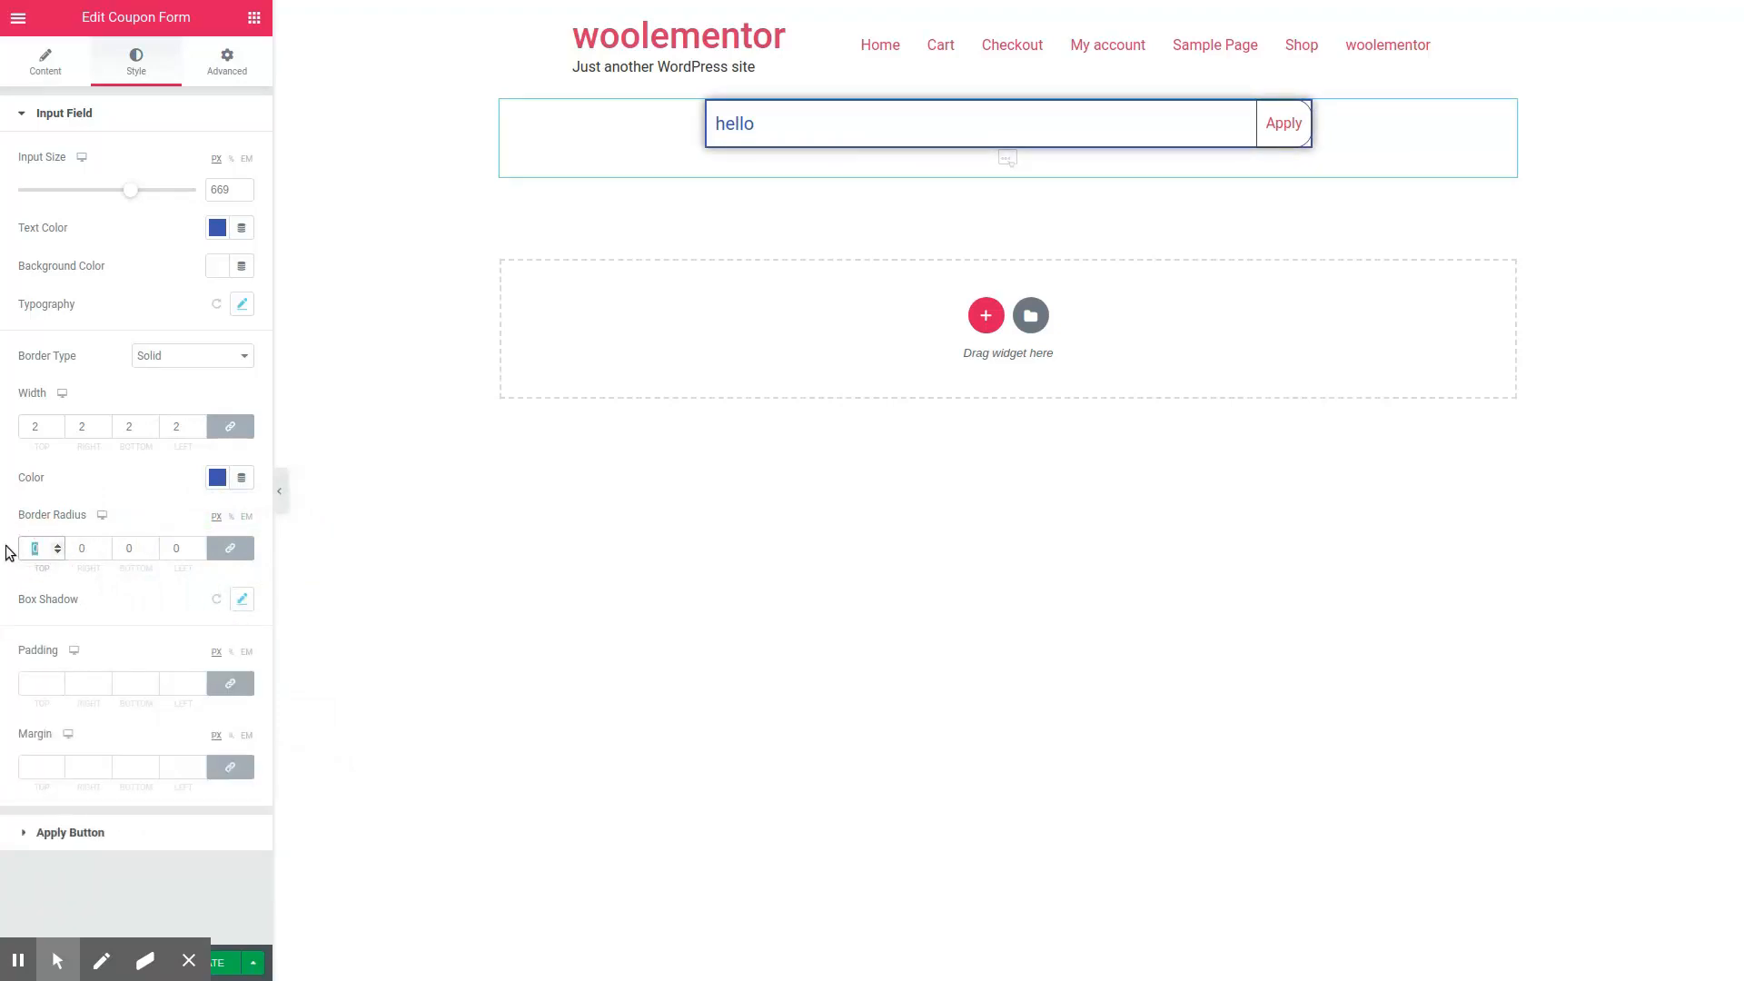
text(20)
click(31, 680)
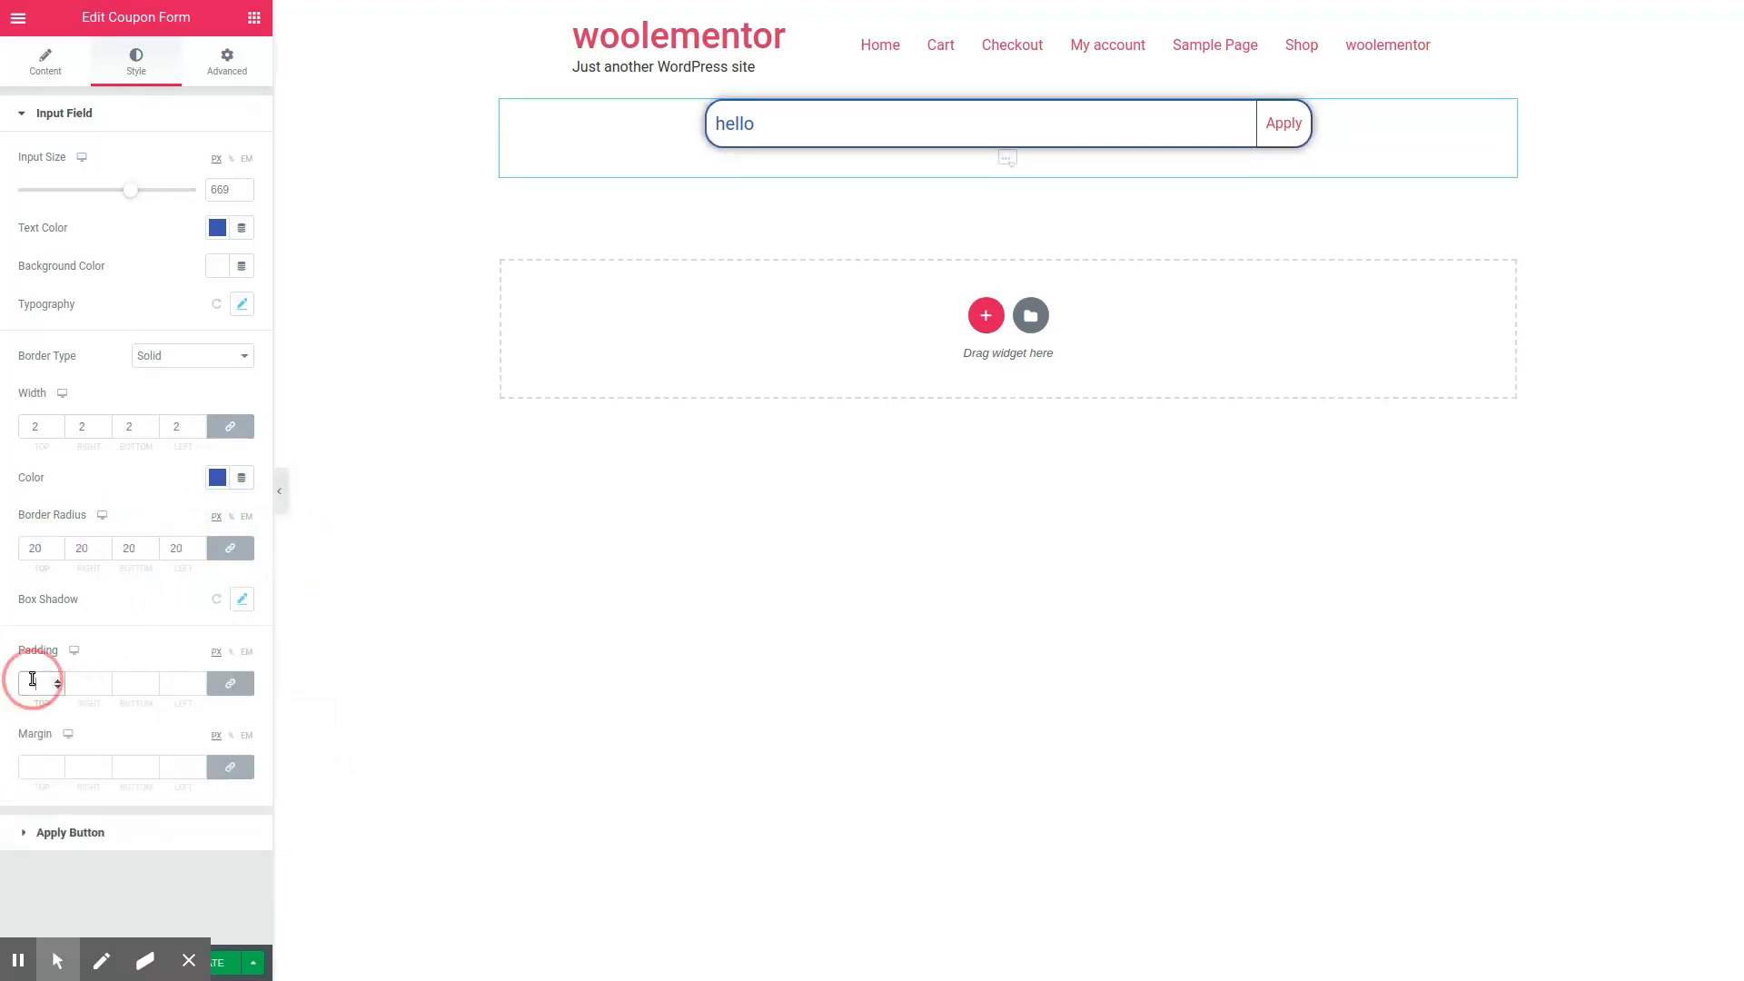
Step: Set the Apply button's text color to the blue swatch and its font size to 25 px
click(73, 830)
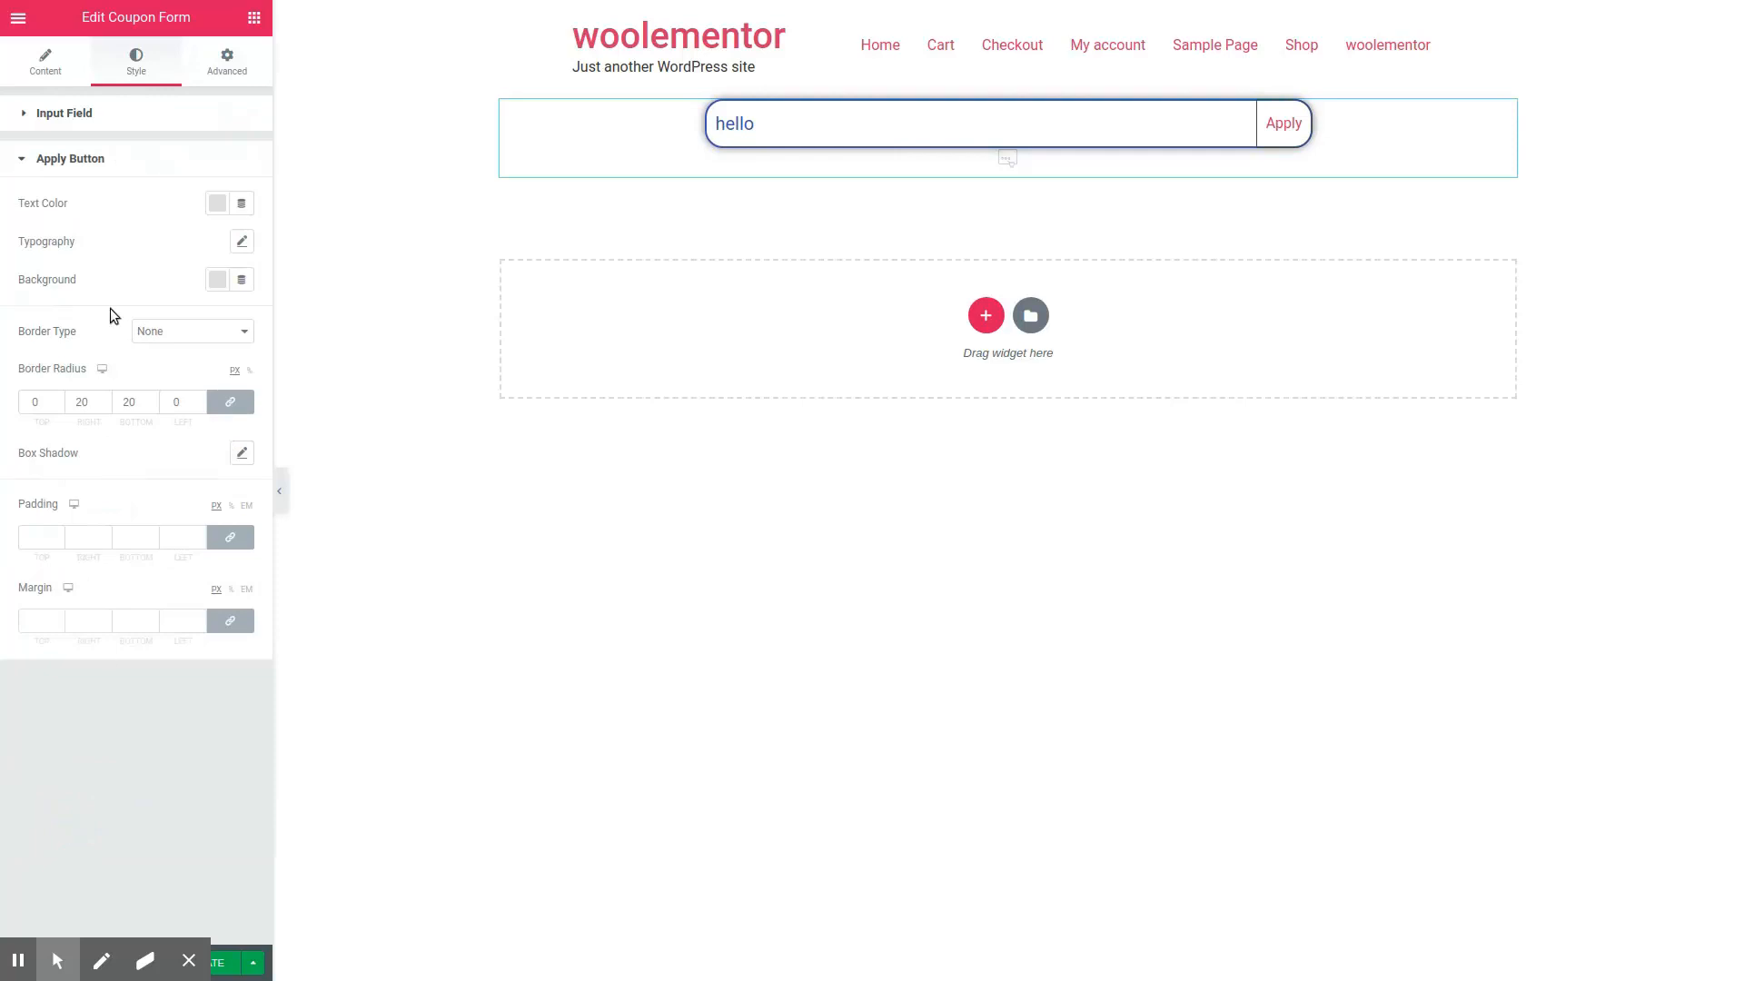
click(218, 203)
click(186, 241)
click(154, 204)
click(241, 240)
drag(32, 367, 51, 367)
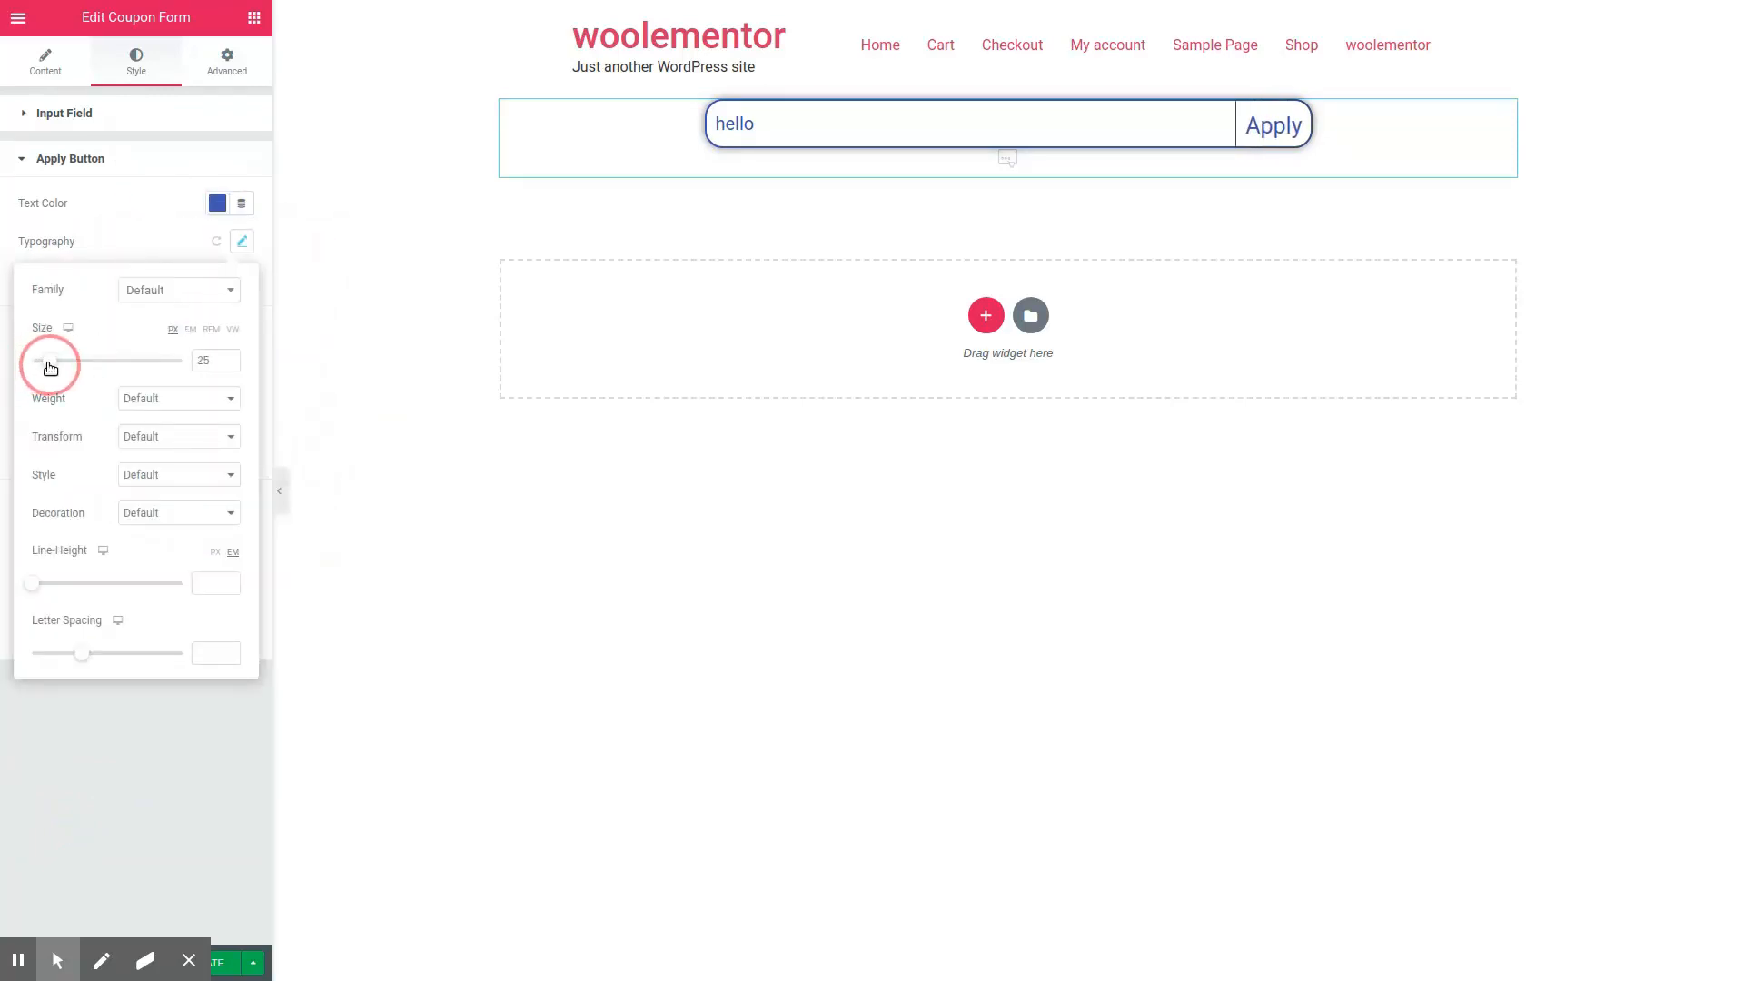
click(176, 220)
Step: Set the Apply button's background to the light blue swatch and reduce its font size
click(222, 279)
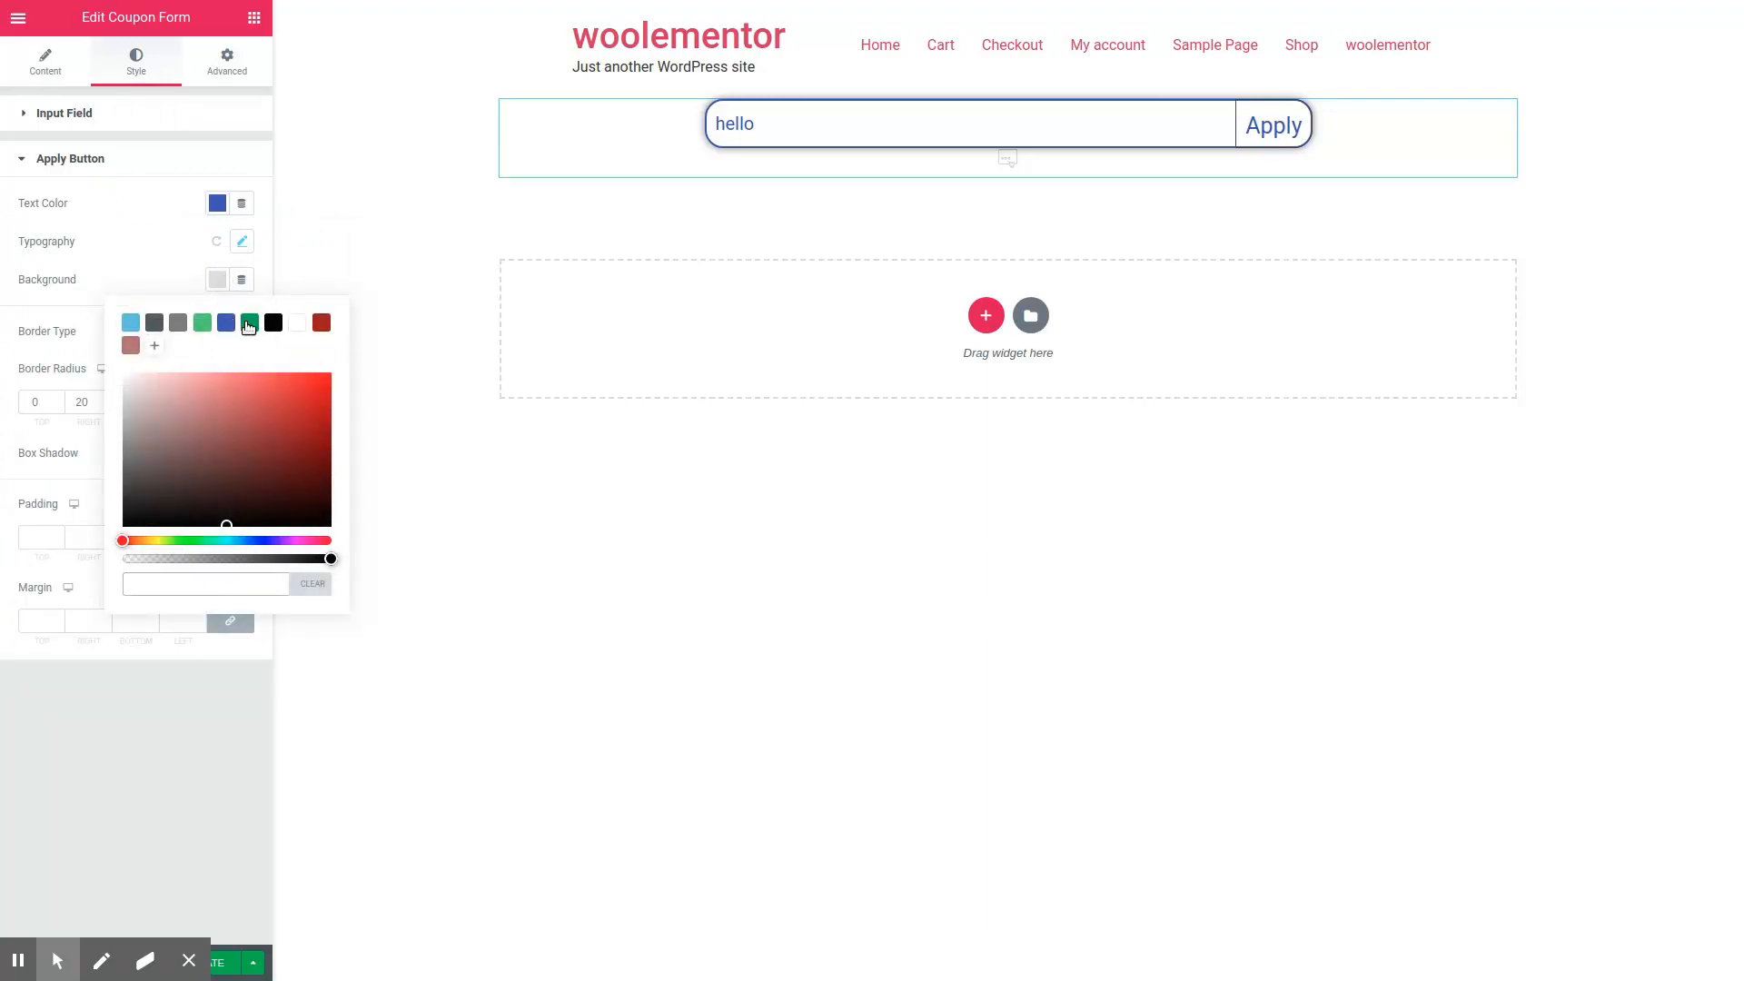
click(130, 323)
click(241, 241)
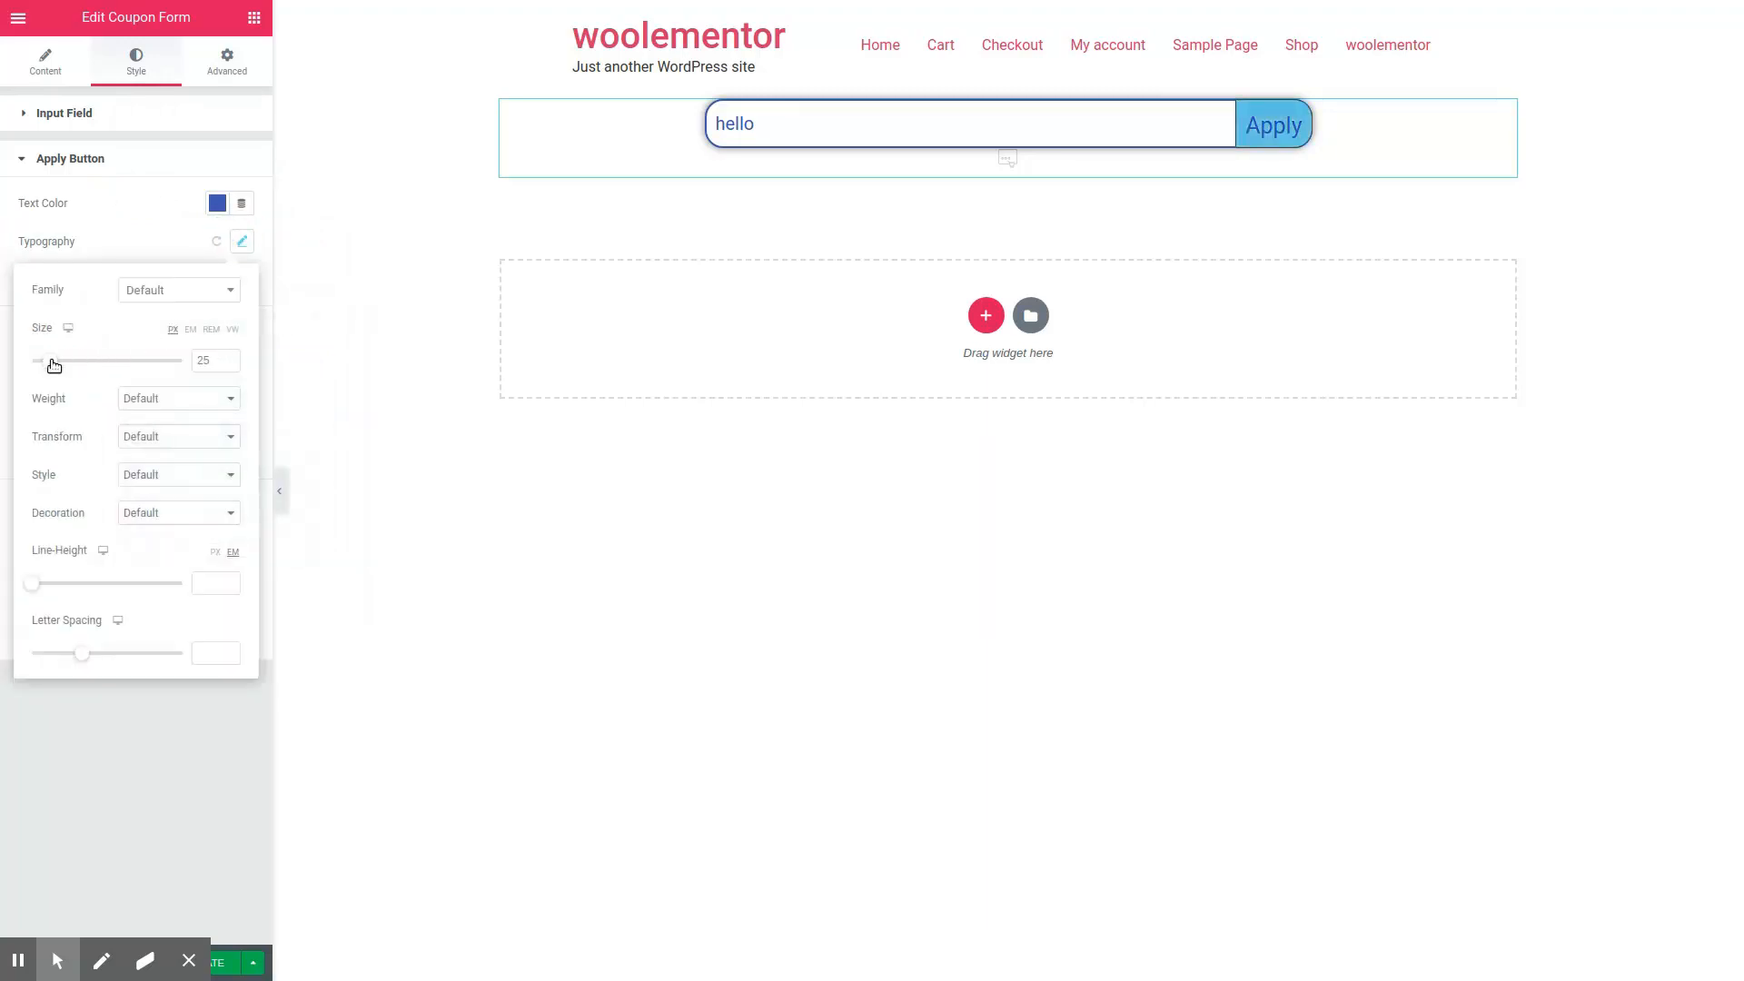
drag(51, 367, 47, 366)
click(133, 215)
Step: Set the Apply button's text color to white
click(218, 279)
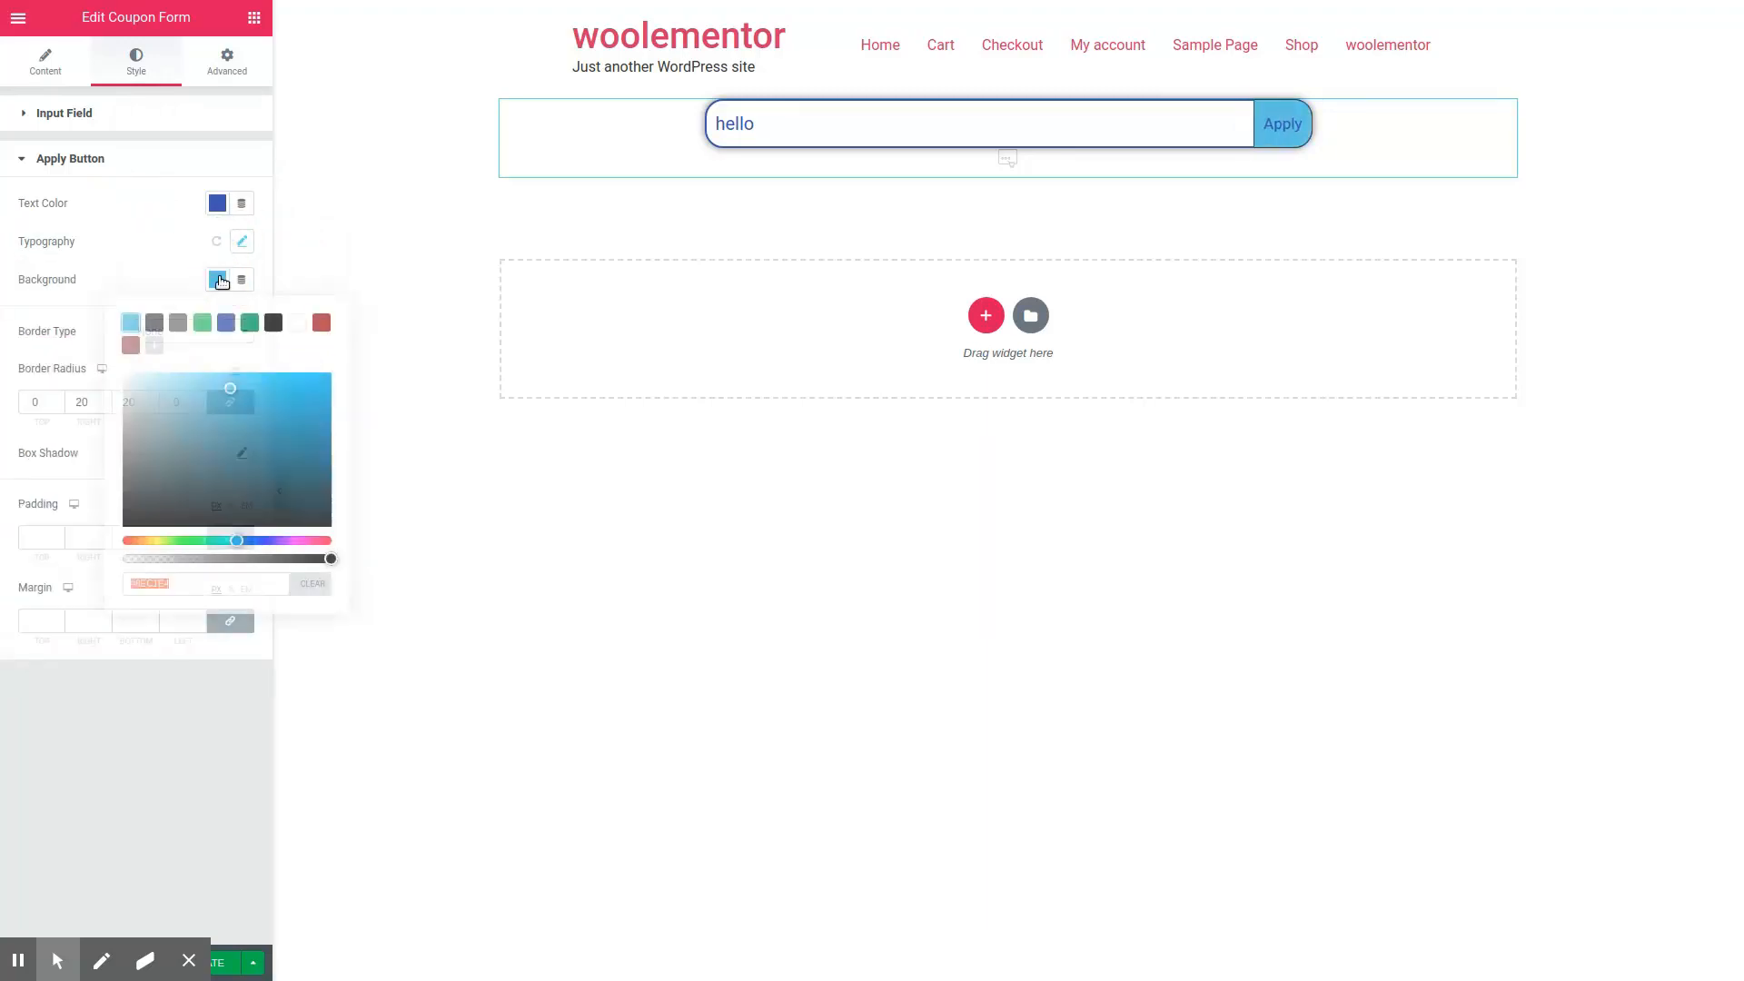
click(217, 203)
click(299, 253)
click(125, 189)
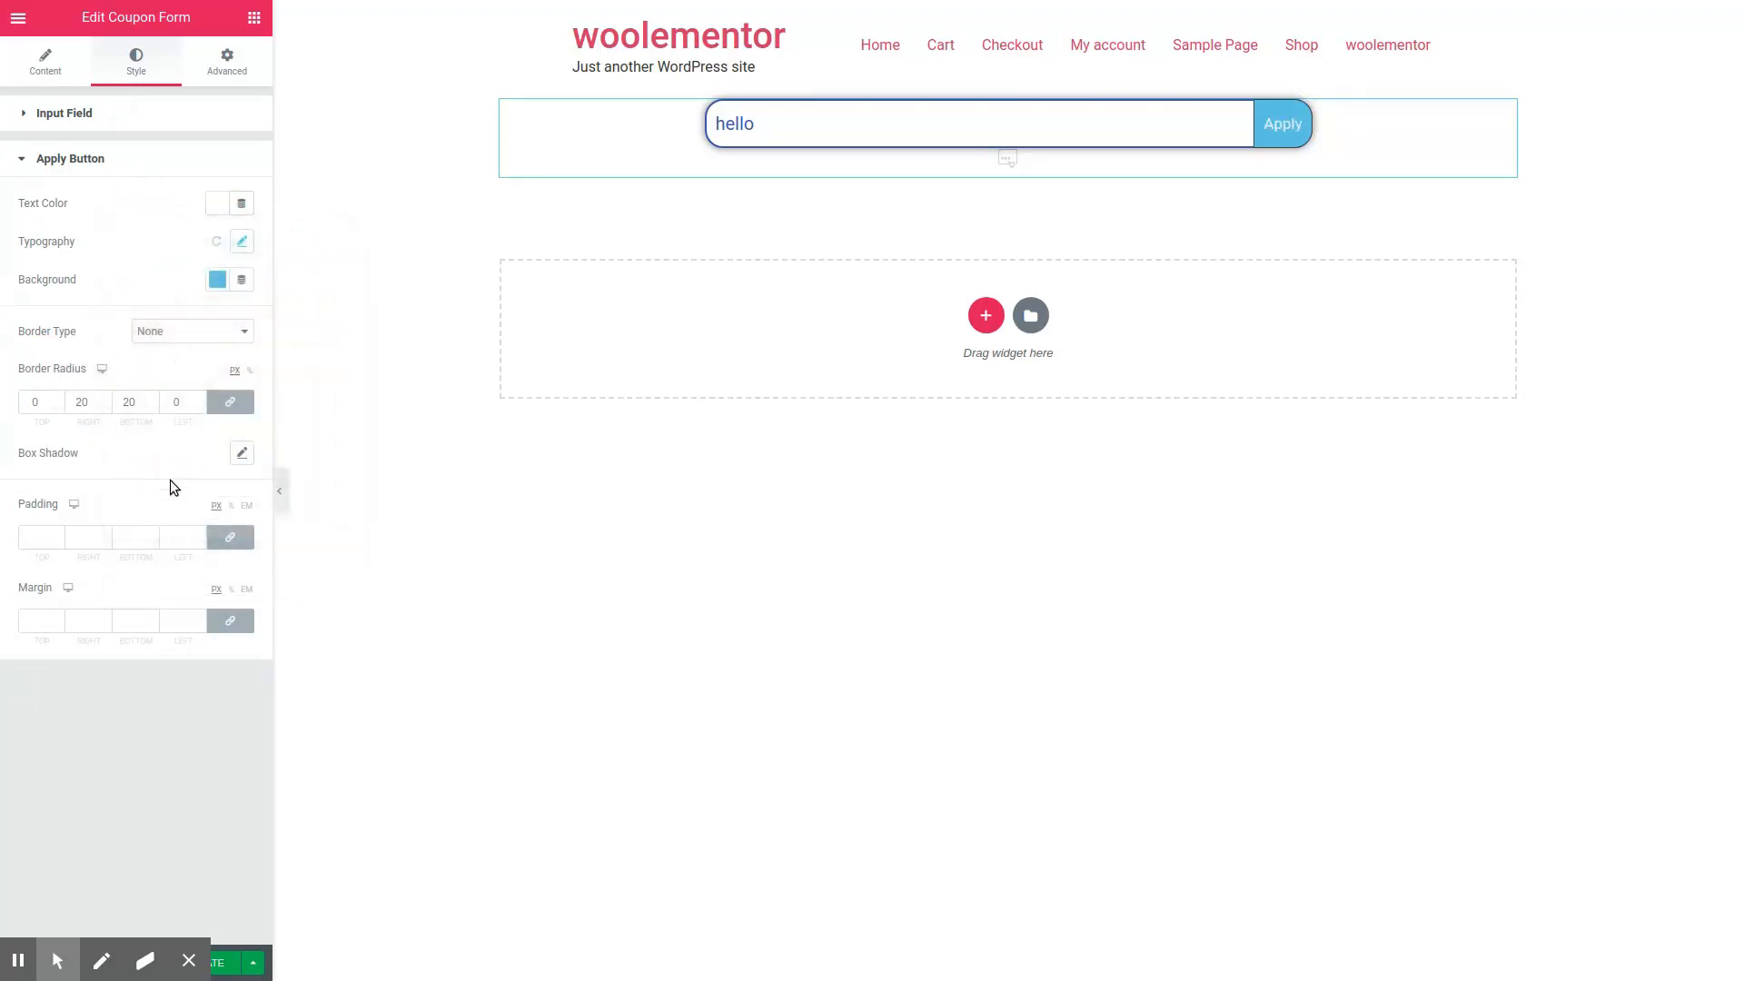
click(243, 454)
click(125, 451)
click(39, 536)
click(39, 620)
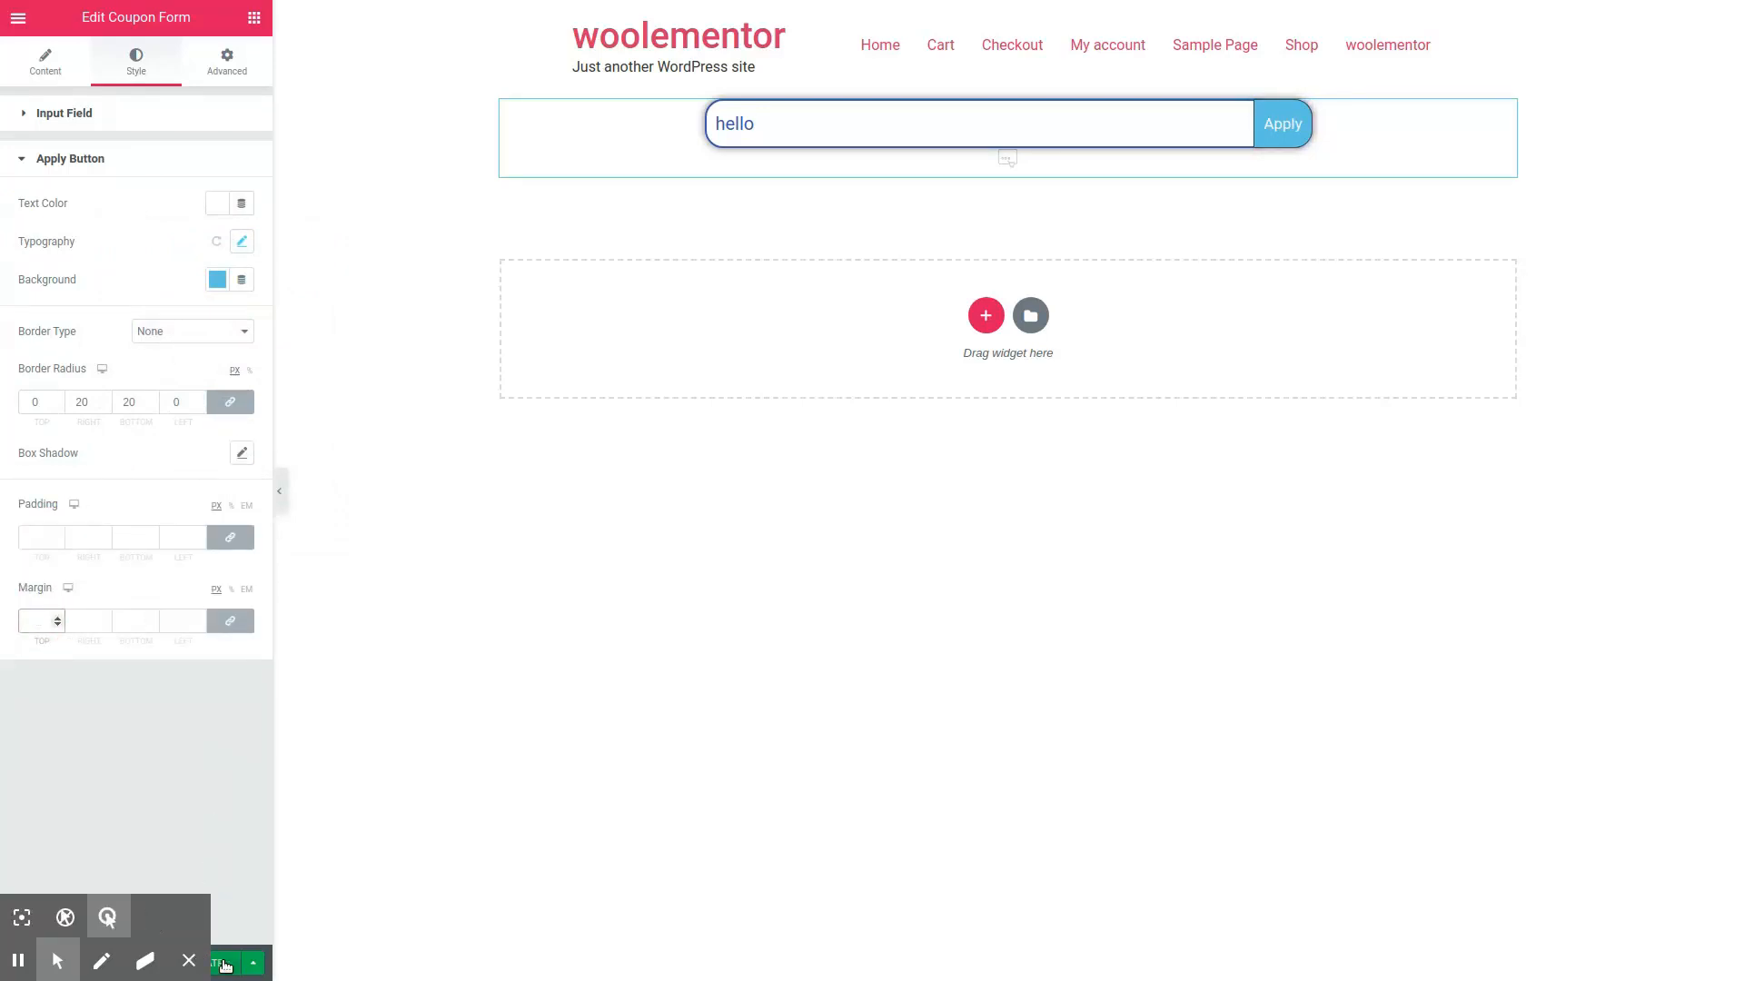
click(190, 962)
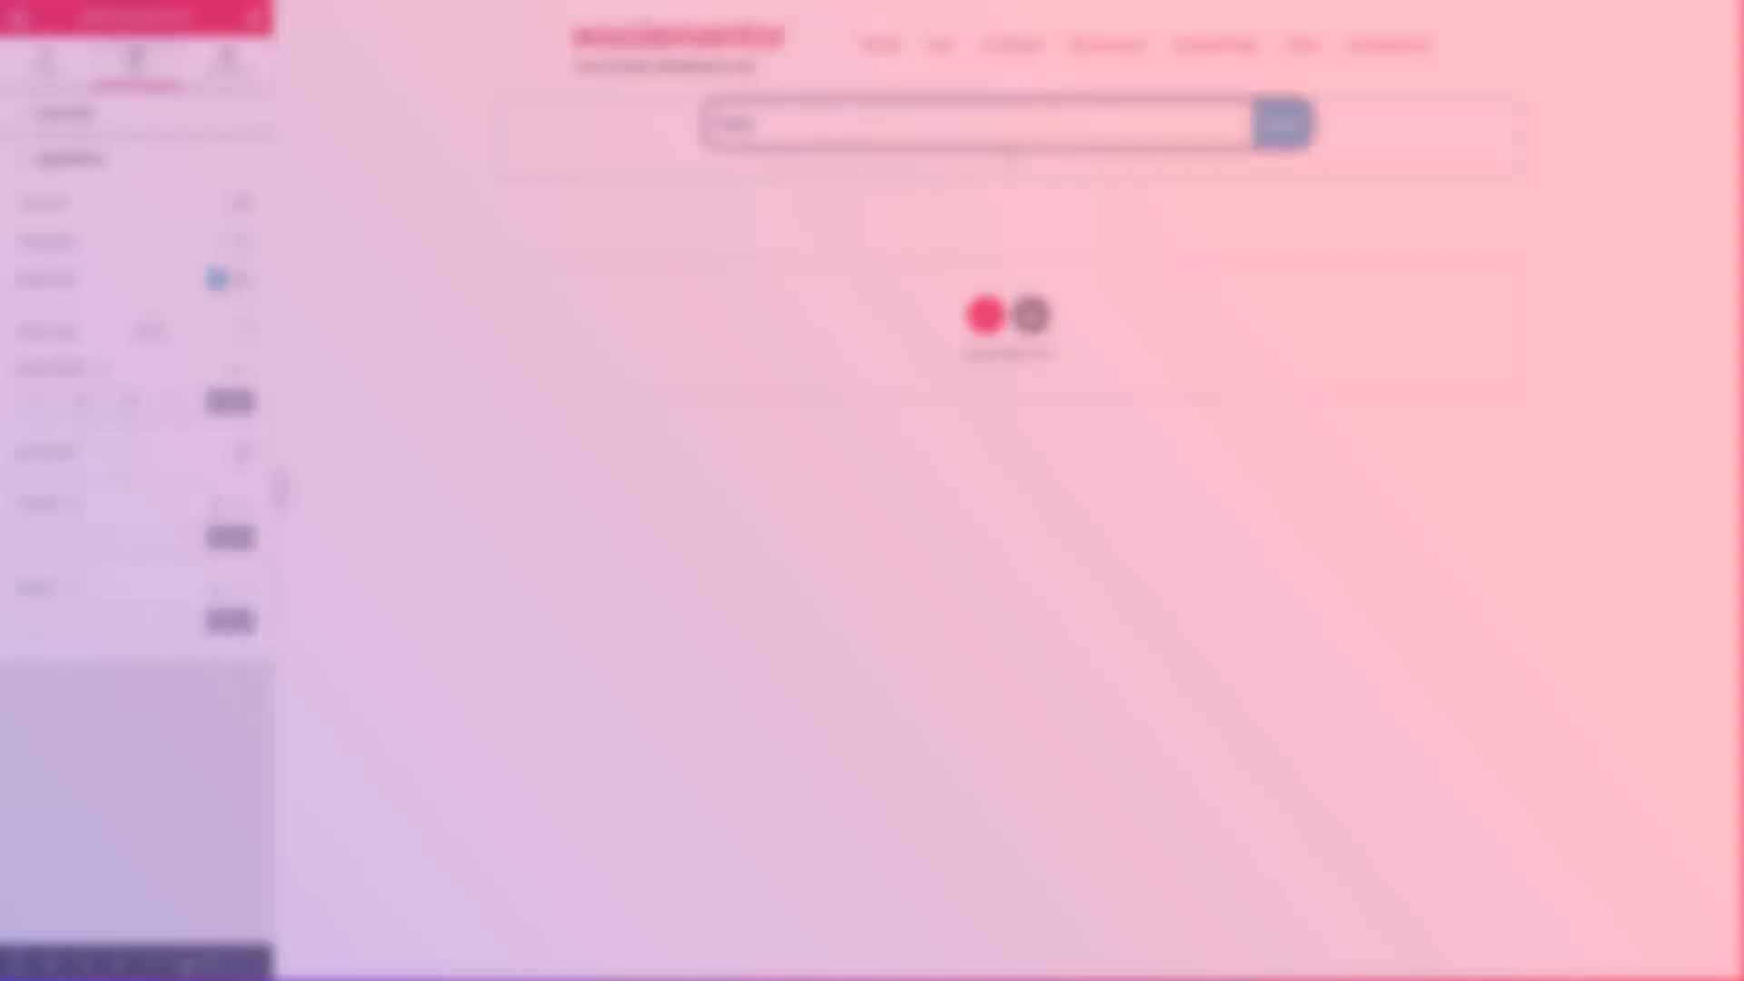